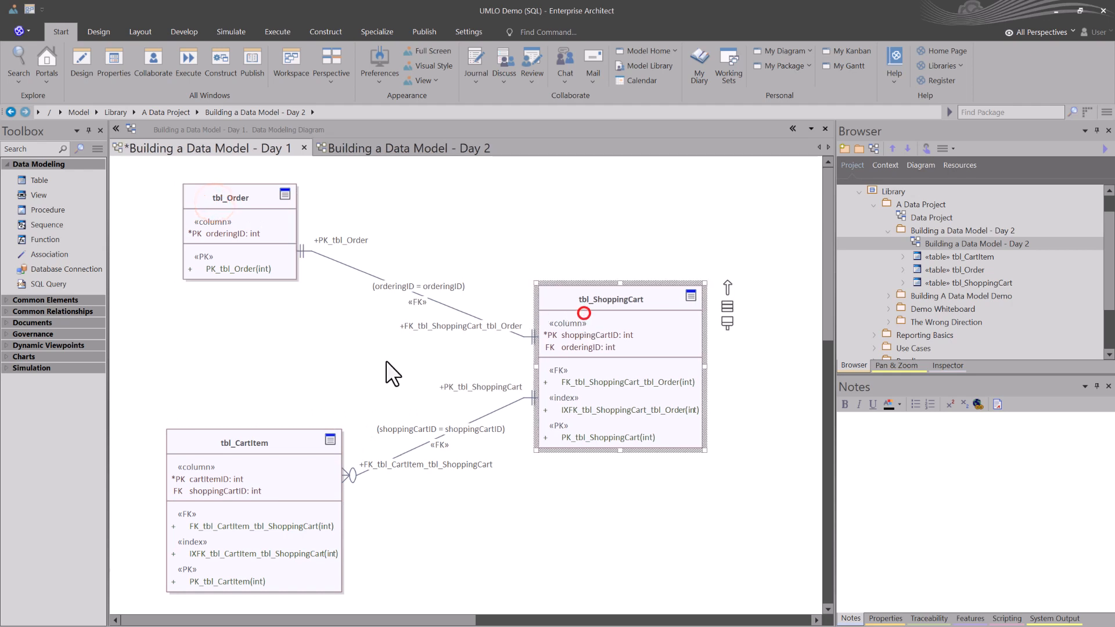
Switch to the Building a Data Model - Day 2 diagram, then read the tbl_Order note and the diagram's properties
{"action": "left_click", "coordinate": [254, 445]}
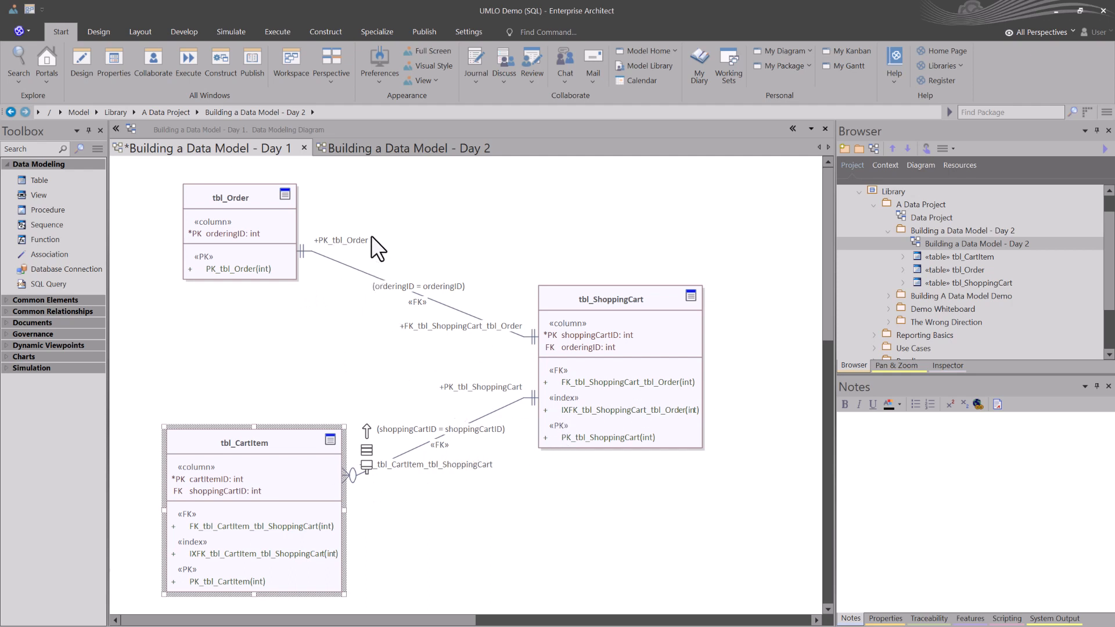
{"action": "left_click", "coordinate": [387, 149]}
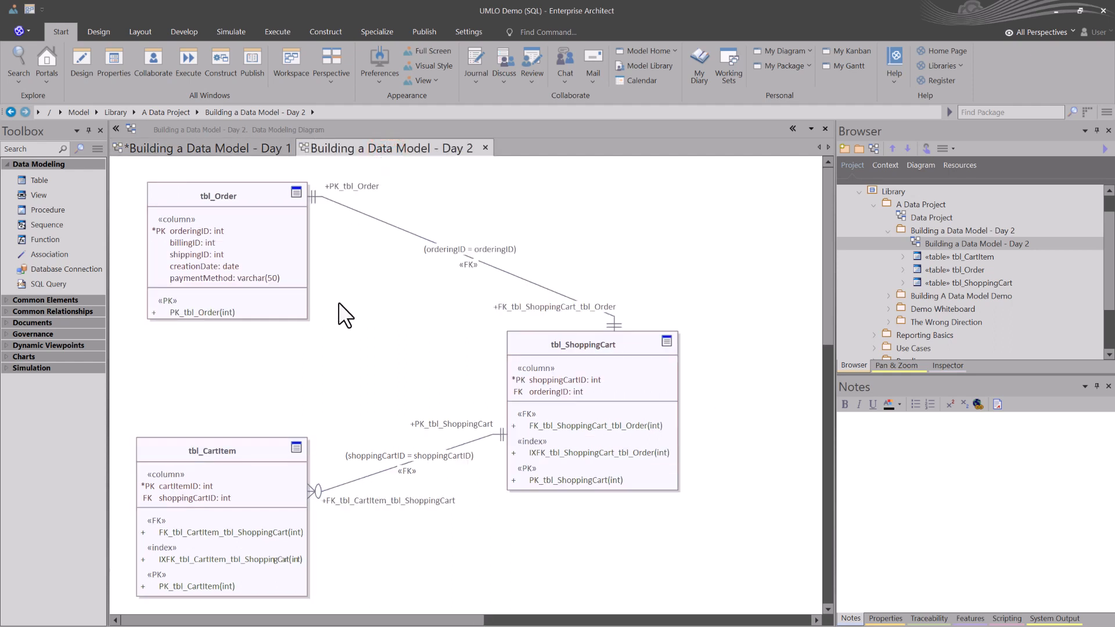
{"action": "left_click", "coordinate": [242, 212]}
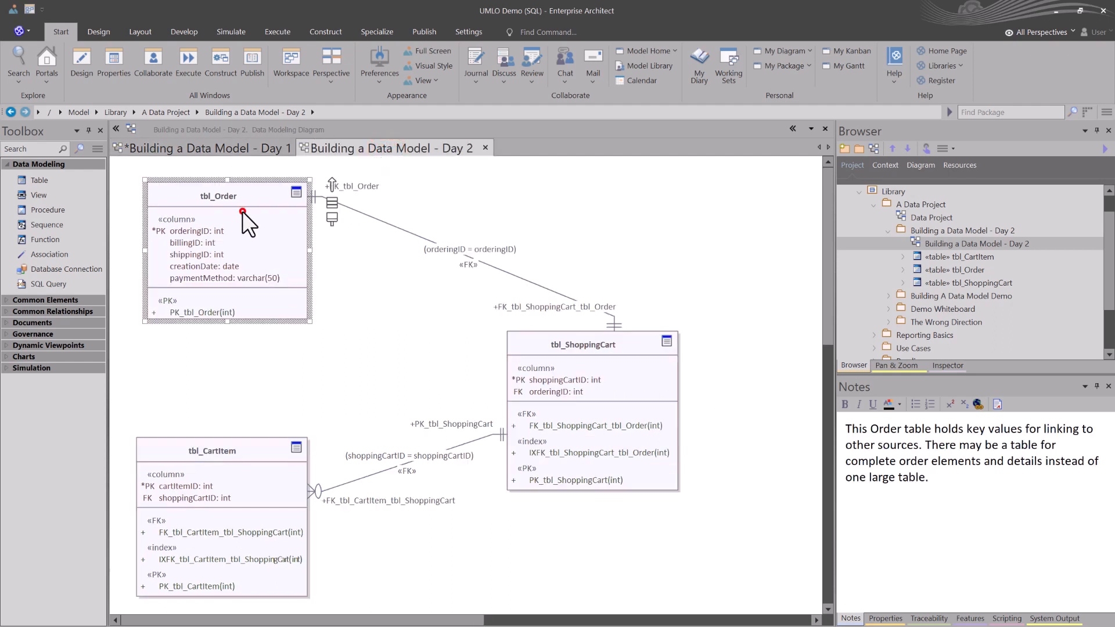
{"action": "left_click", "coordinate": [519, 211]}
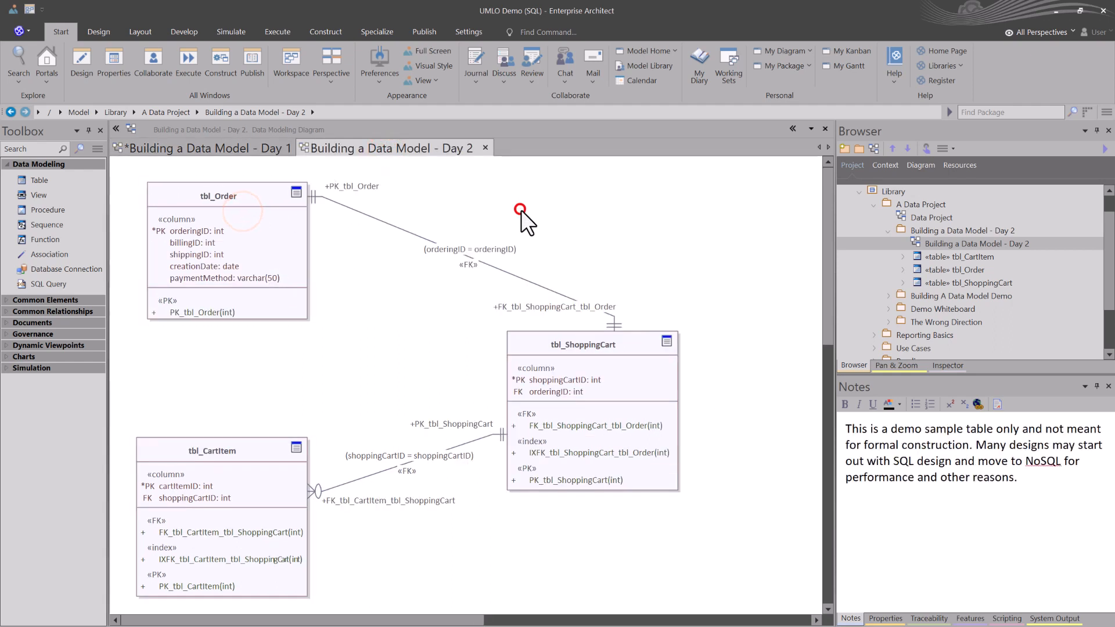
{"action": "double_click", "coordinate": [646, 273]}
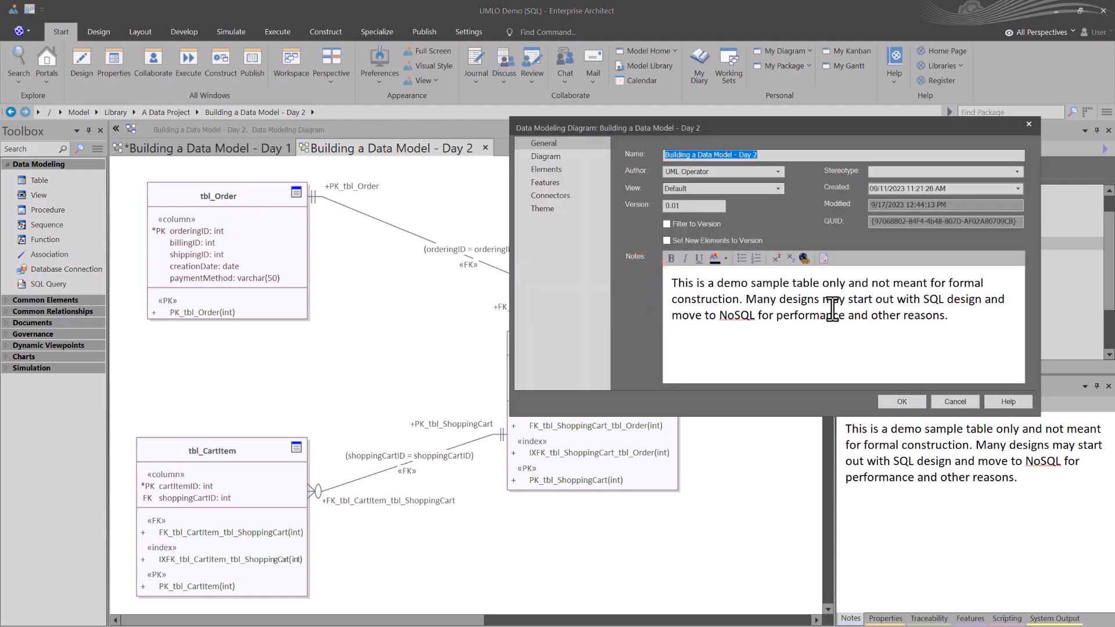
{"action": "left_click", "coordinate": [901, 401]}
Read the notes of the tbl_Order, tbl_ShoppingCart and tbl_CartItem tables in the diagram
{"action": "left_click", "coordinate": [249, 206]}
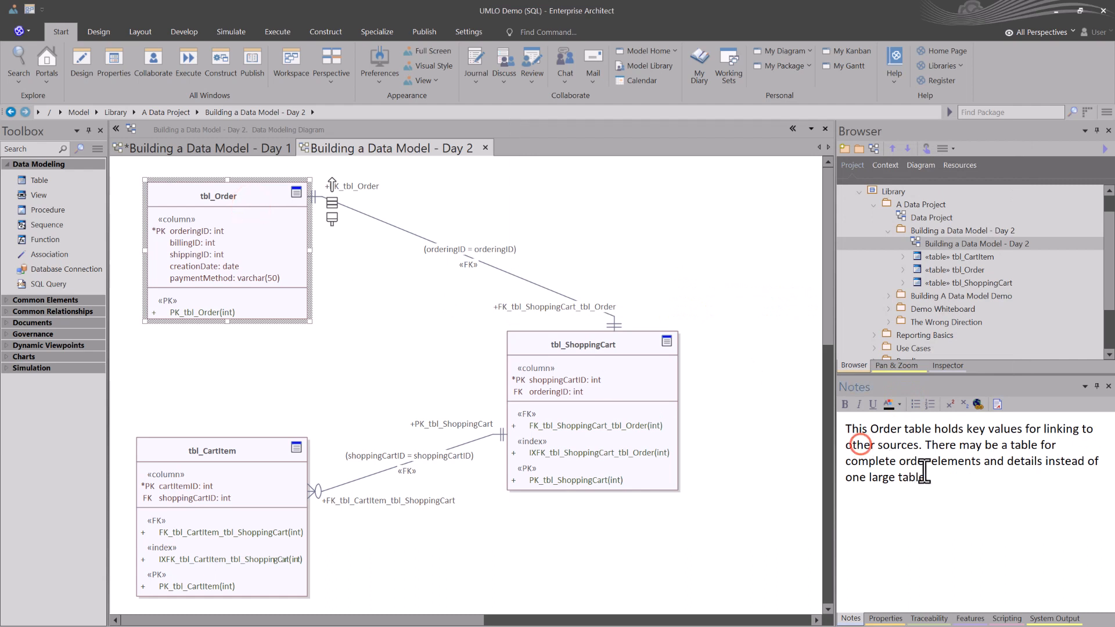
{"action": "left_click_drag", "start_coordinate": [928, 473], "coordinate": [867, 435]}
{"action": "left_click", "coordinate": [633, 358]}
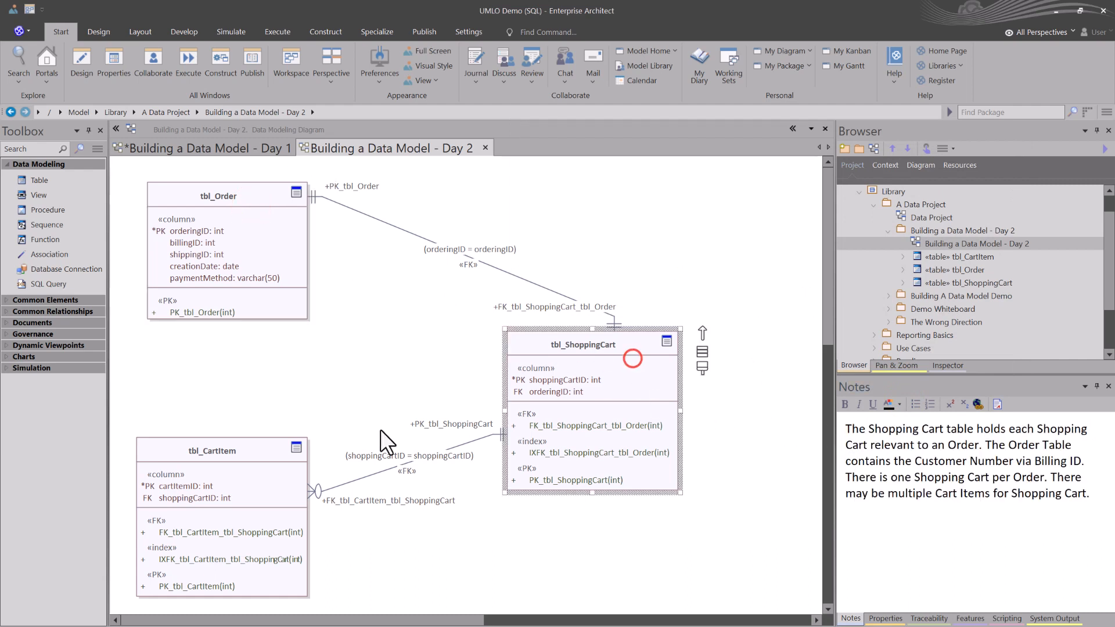
{"action": "left_click", "coordinate": [265, 453]}
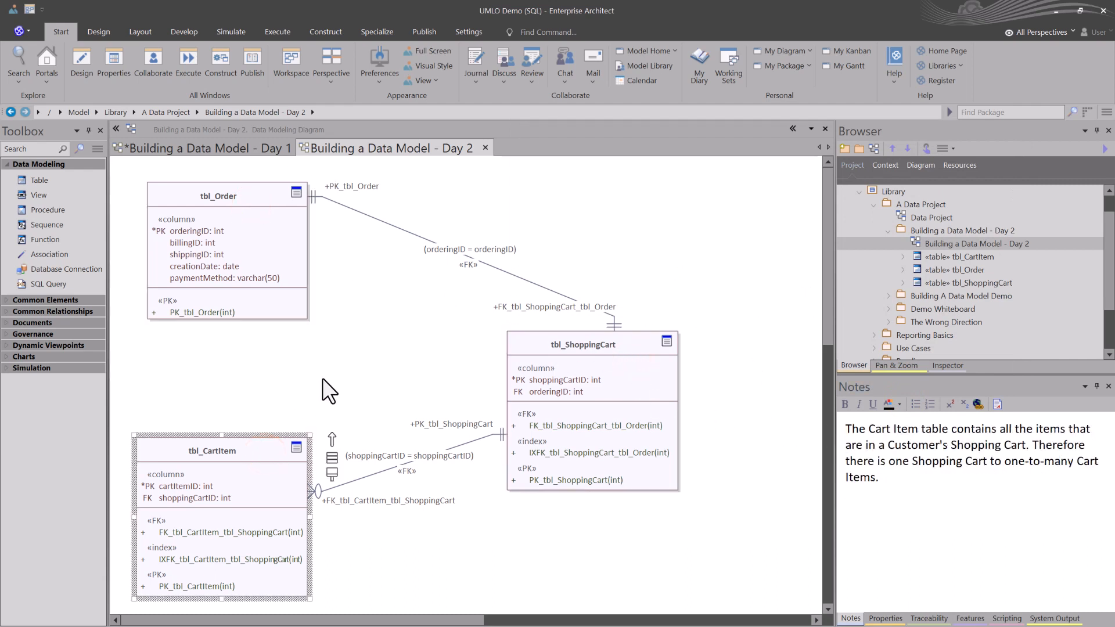
Read the notes of tbl_Order's billingID, shippingID, creationDate, paymentMethod and orderingID columns
{"action": "left_click", "coordinate": [187, 244]}
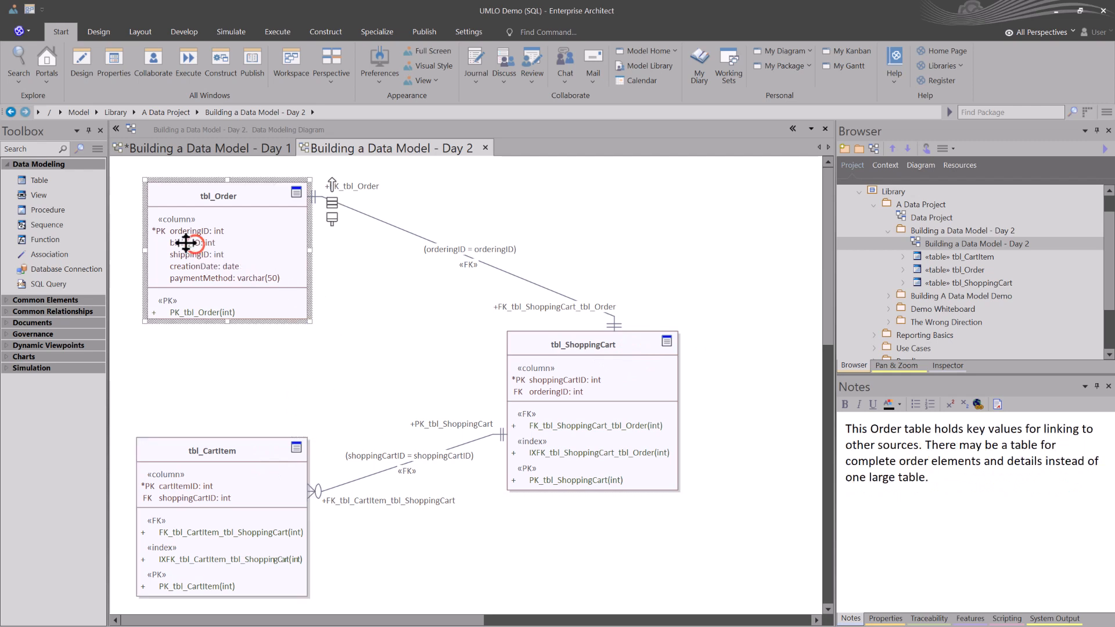
{"action": "left_click", "coordinate": [183, 243]}
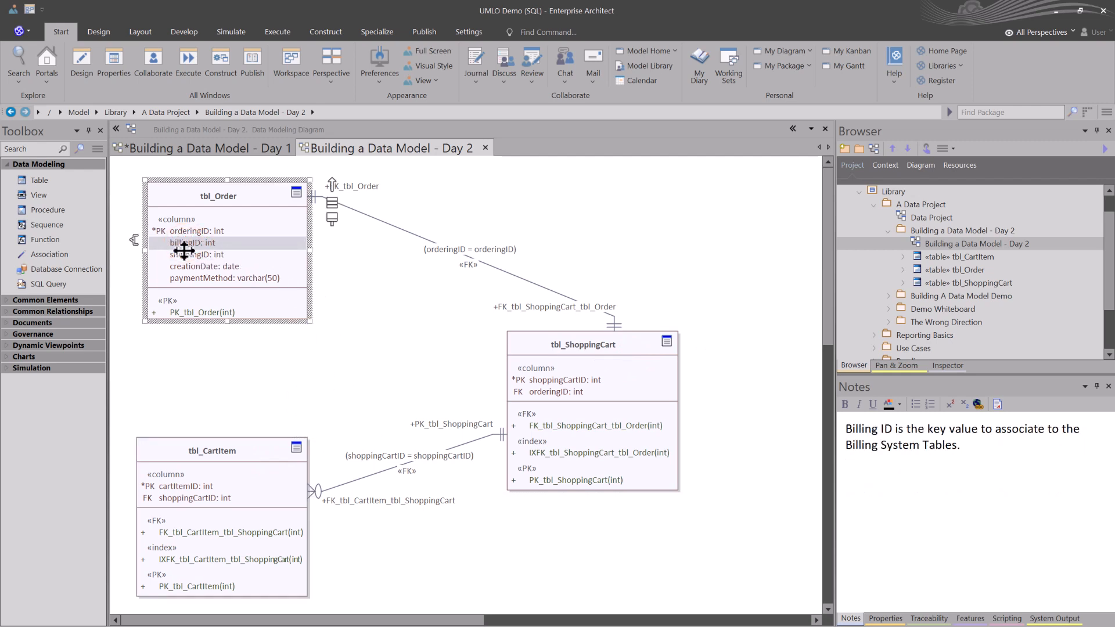
{"action": "left_click", "coordinate": [181, 254]}
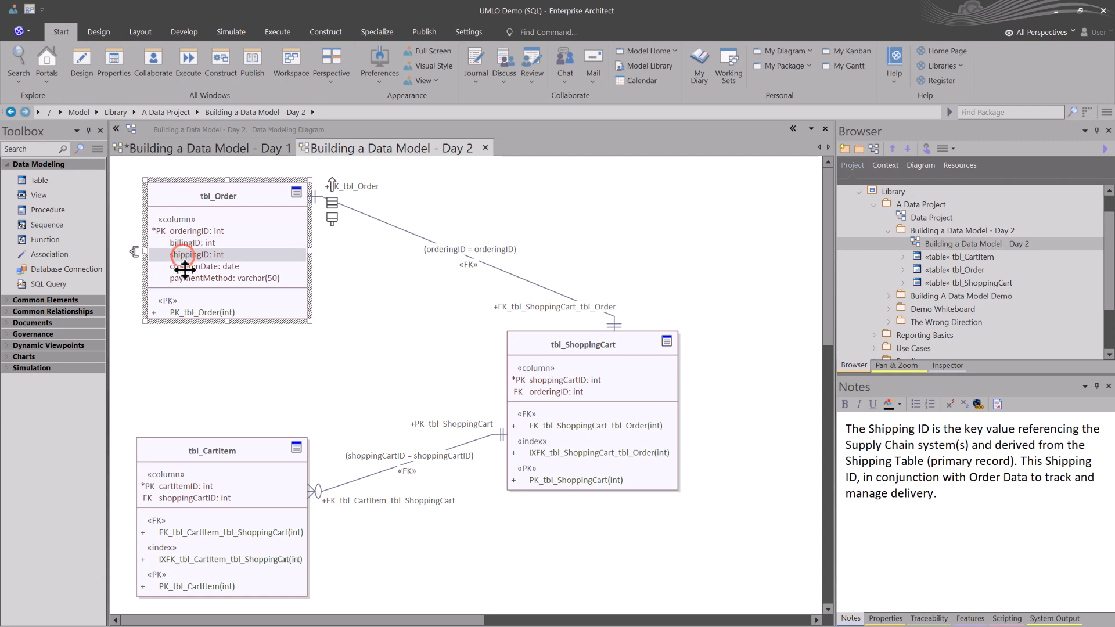
{"action": "left_click", "coordinate": [185, 267]}
{"action": "left_click", "coordinate": [185, 280]}
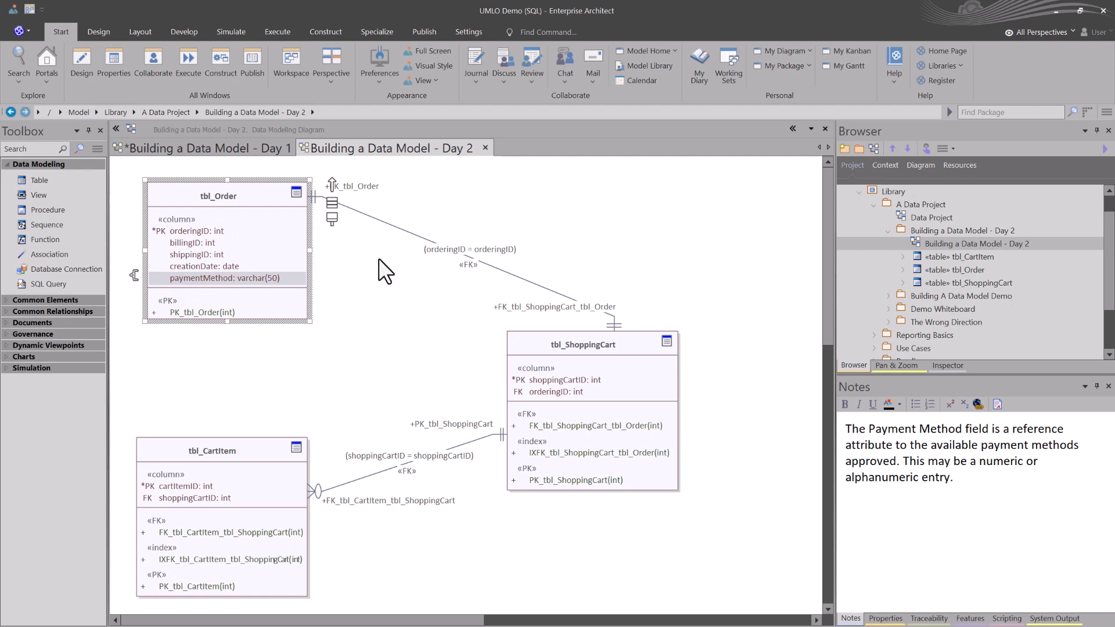
{"action": "left_click", "coordinate": [197, 223]}
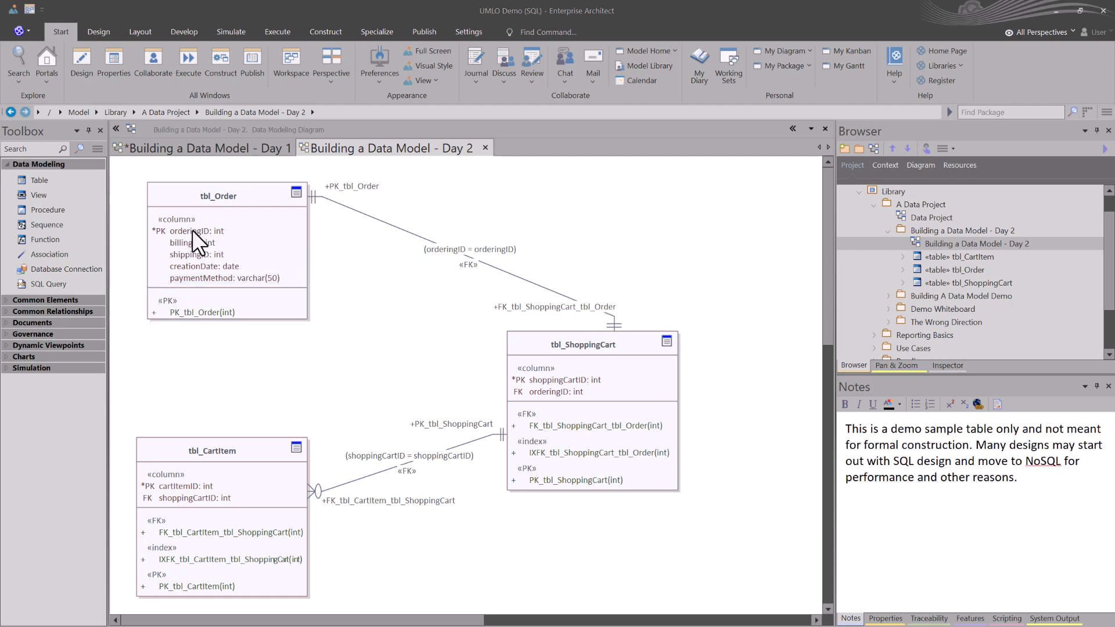
{"action": "left_click", "coordinate": [191, 230]}
{"action": "left_click", "coordinate": [190, 229]}
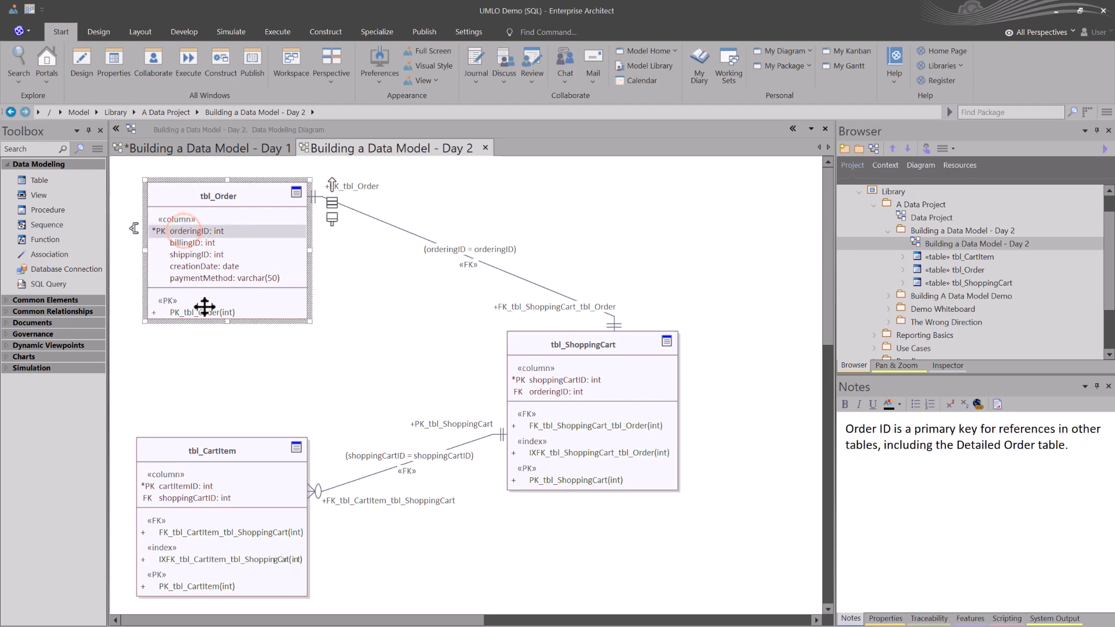
Open the column definitions of tbl_Order, view its constraints and indexes, and return to the columns list
{"action": "double_click", "coordinate": [198, 231]}
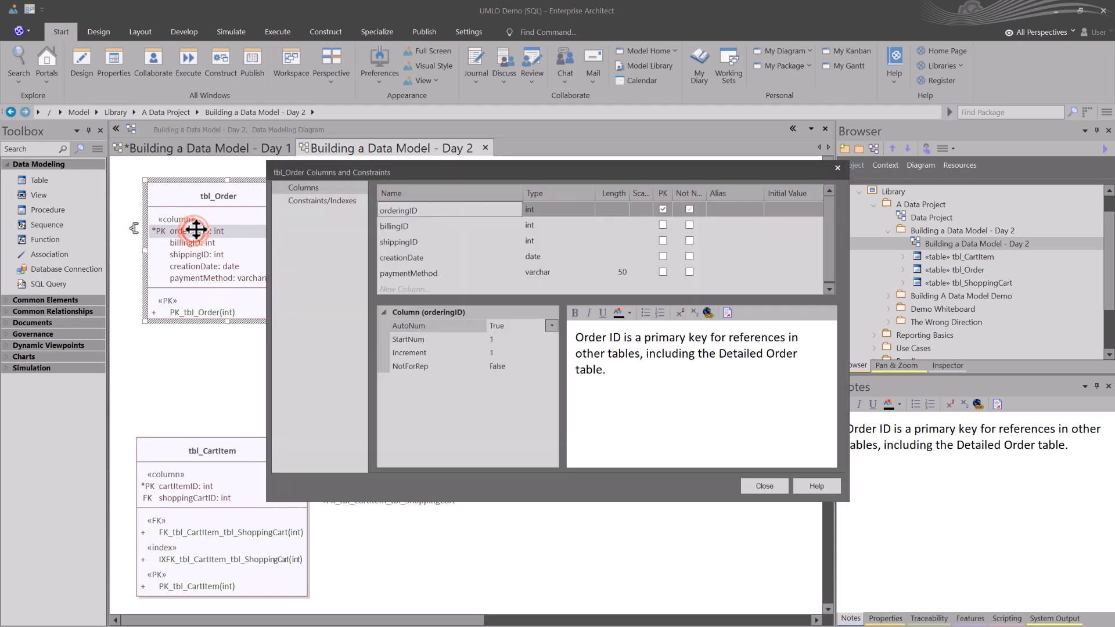
{"action": "left_click", "coordinate": [315, 199]}
{"action": "left_click", "coordinate": [309, 189]}
{"action": "left_click", "coordinate": [310, 198]}
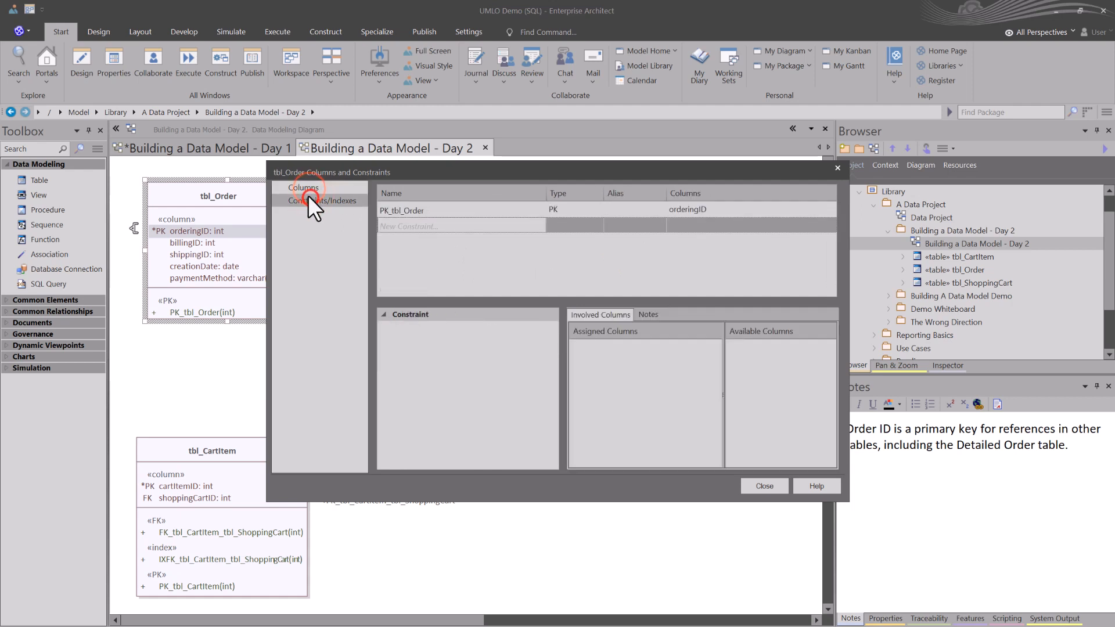
{"action": "left_click", "coordinate": [299, 187]}
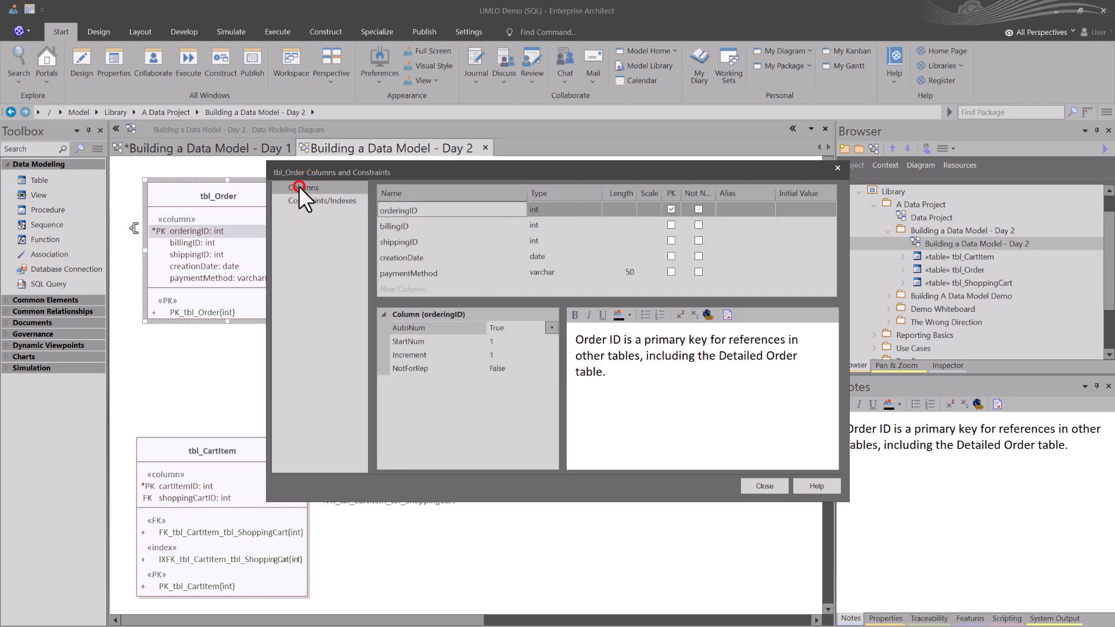
Review the notes of each tbl_Order column from orderingID to paymentMethod within the column definitions, and close them
{"action": "left_click", "coordinate": [399, 208]}
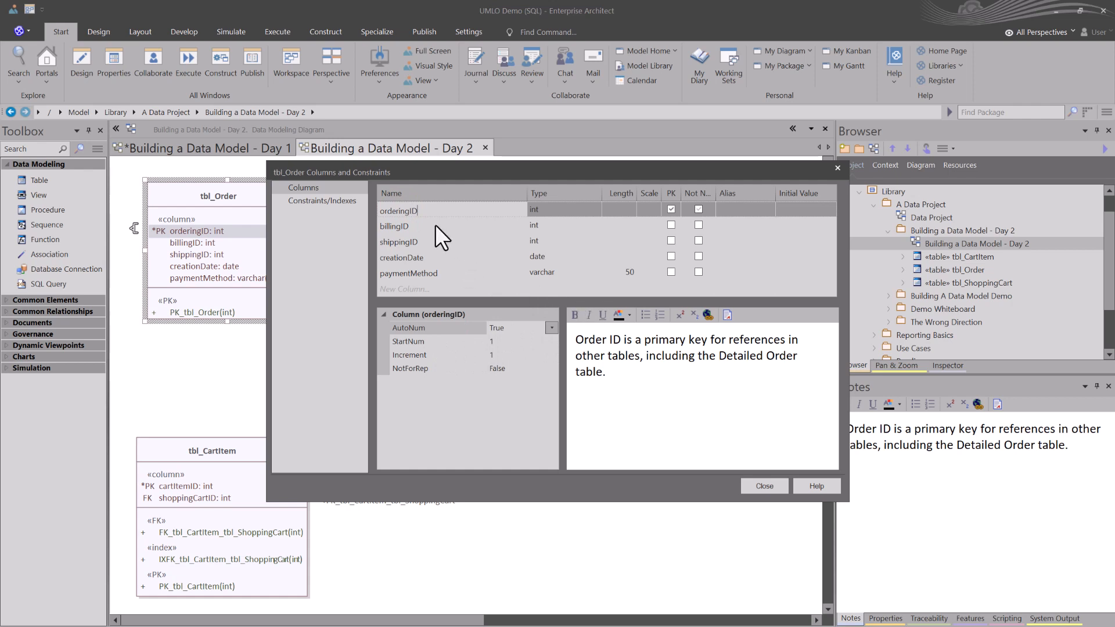
{"action": "left_click_drag", "start_coordinate": [607, 372], "coordinate": [571, 341]}
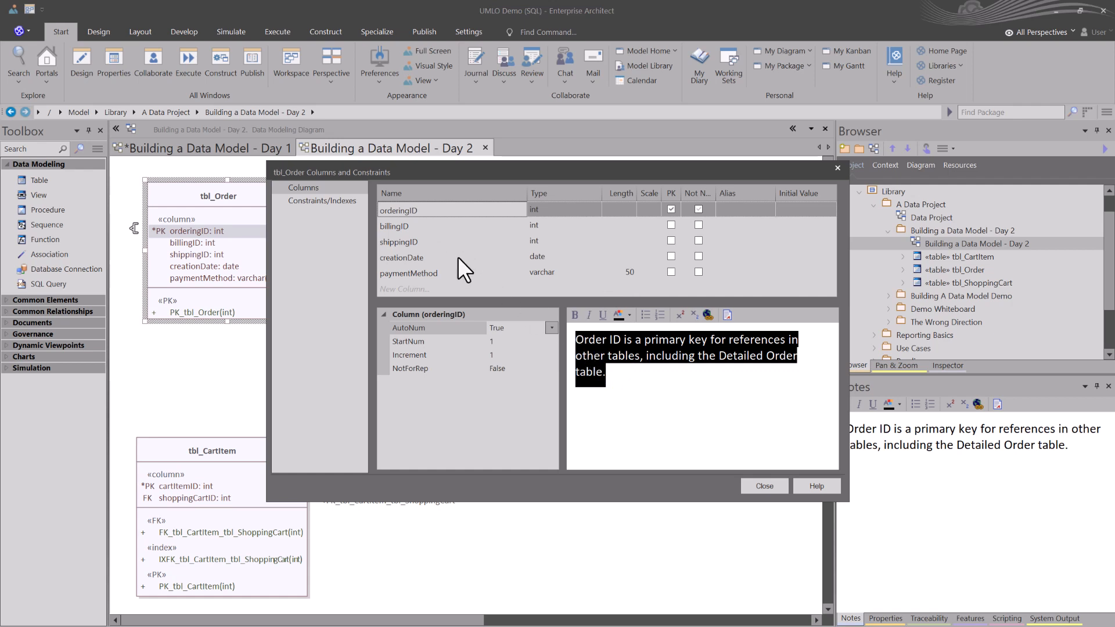
{"action": "left_click", "coordinate": [396, 226]}
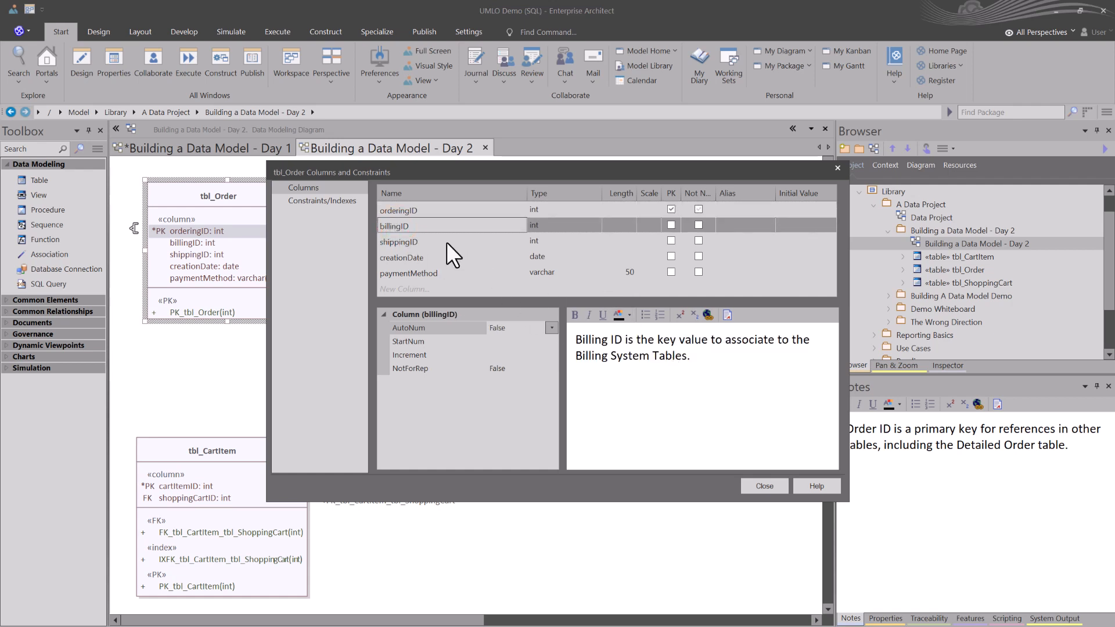
{"action": "left_click", "coordinate": [408, 241]}
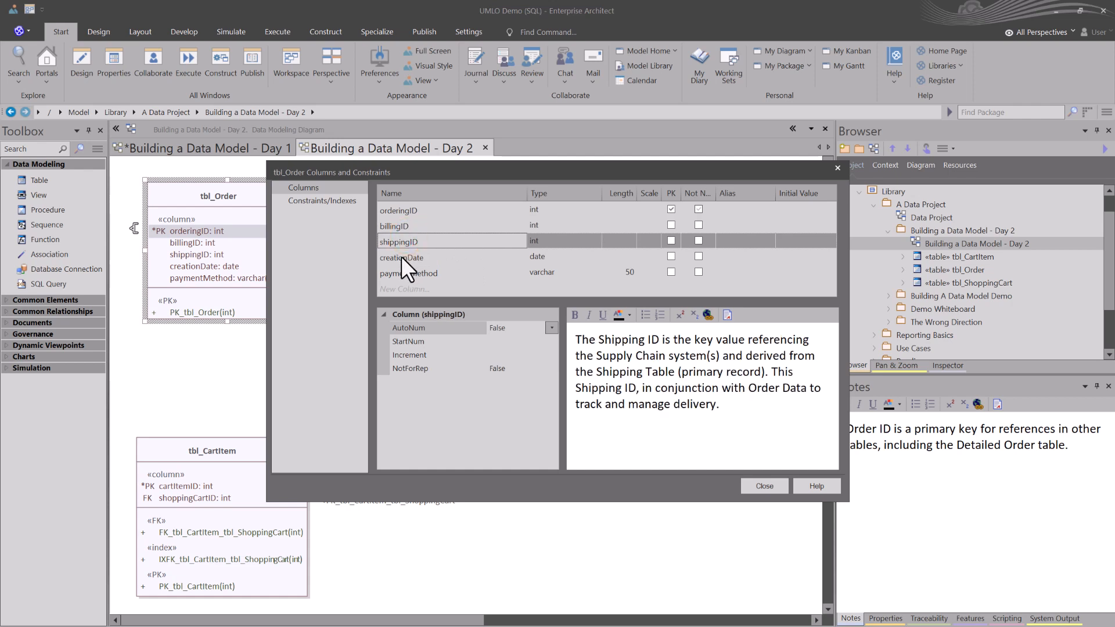
{"action": "left_click", "coordinate": [401, 256]}
{"action": "left_click", "coordinate": [407, 273]}
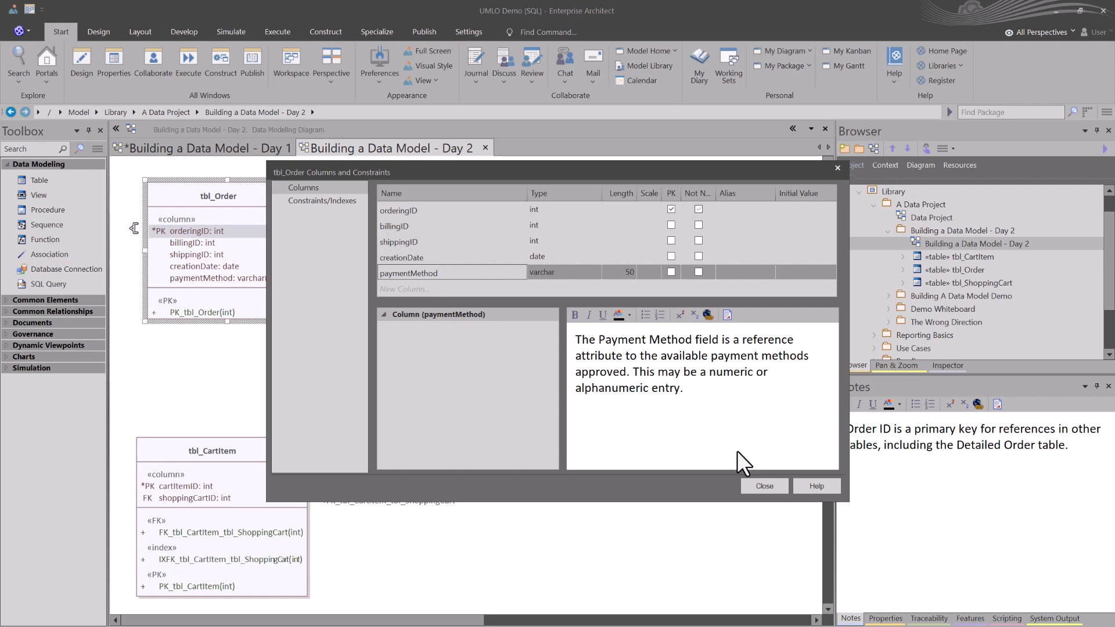
{"action": "left_click", "coordinate": [764, 486]}
Read the updated notes of the billingID, shippingID and creationDate columns in tbl_Order
{"action": "left_click", "coordinate": [192, 242]}
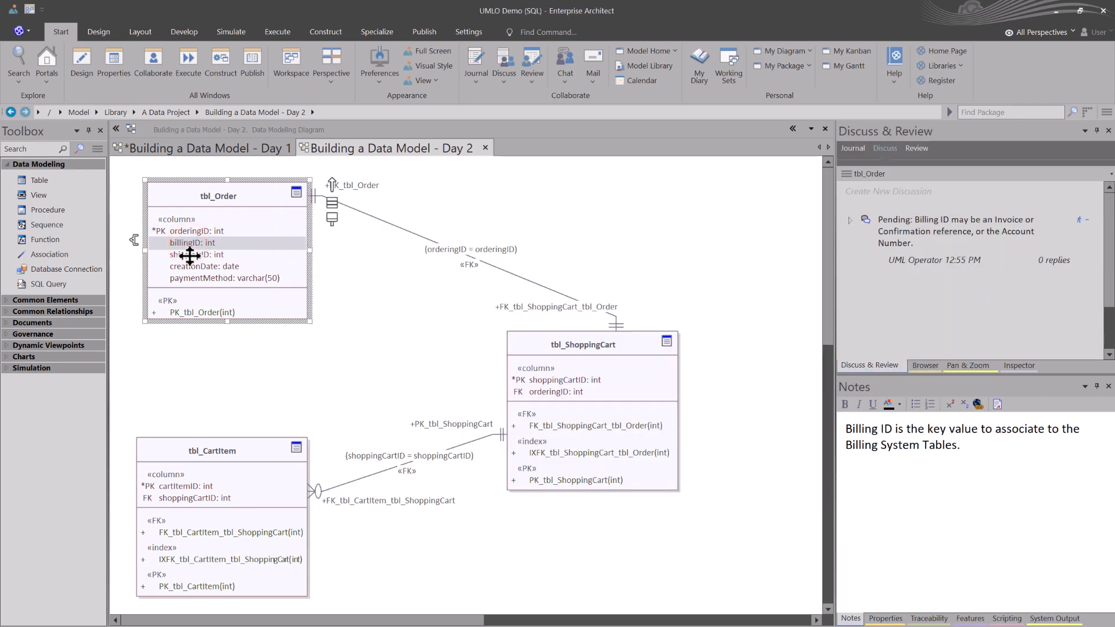
{"action": "left_click", "coordinate": [188, 255]}
{"action": "left_click", "coordinate": [188, 268]}
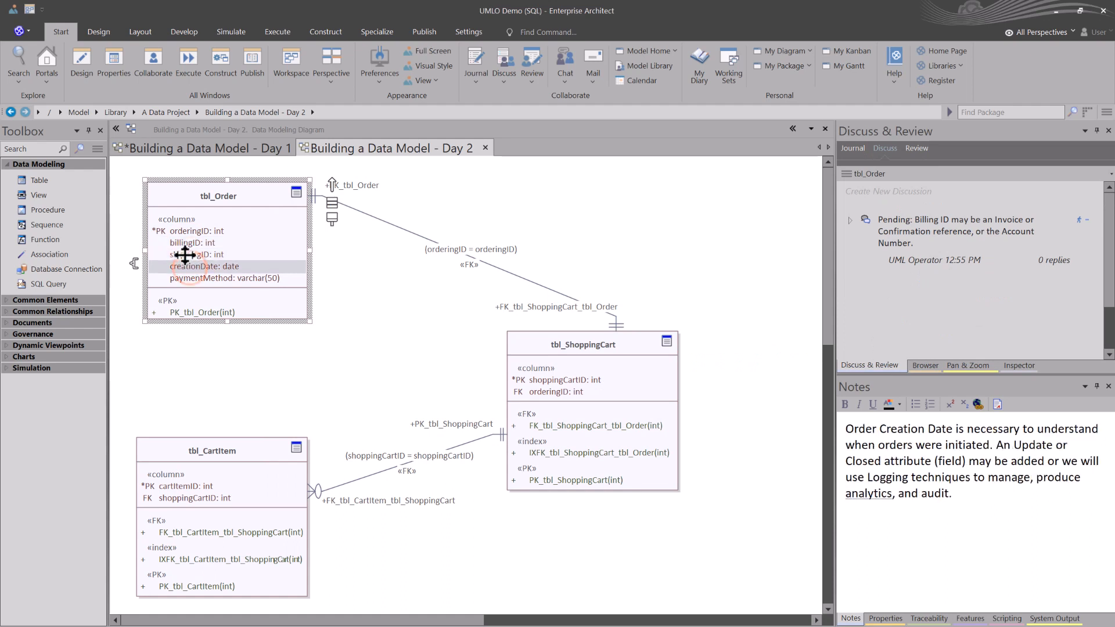
{"action": "left_click", "coordinate": [185, 244]}
{"action": "left_click", "coordinate": [192, 268]}
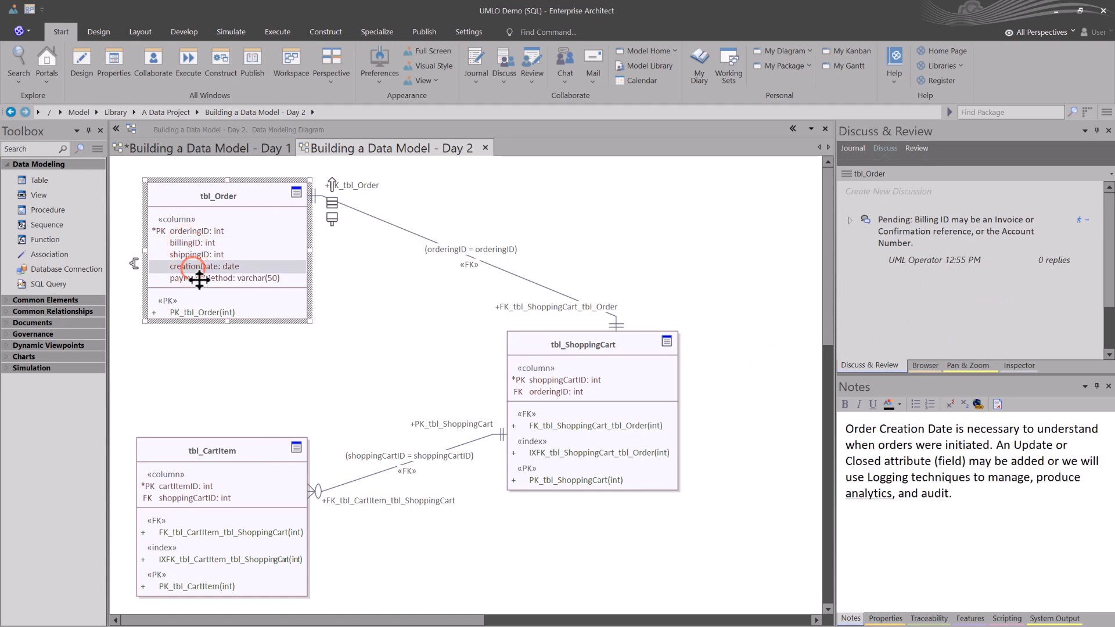
Show the paymentMethod column's note and highlight its last sentence about final vendor selection
{"action": "left_click", "coordinate": [200, 279]}
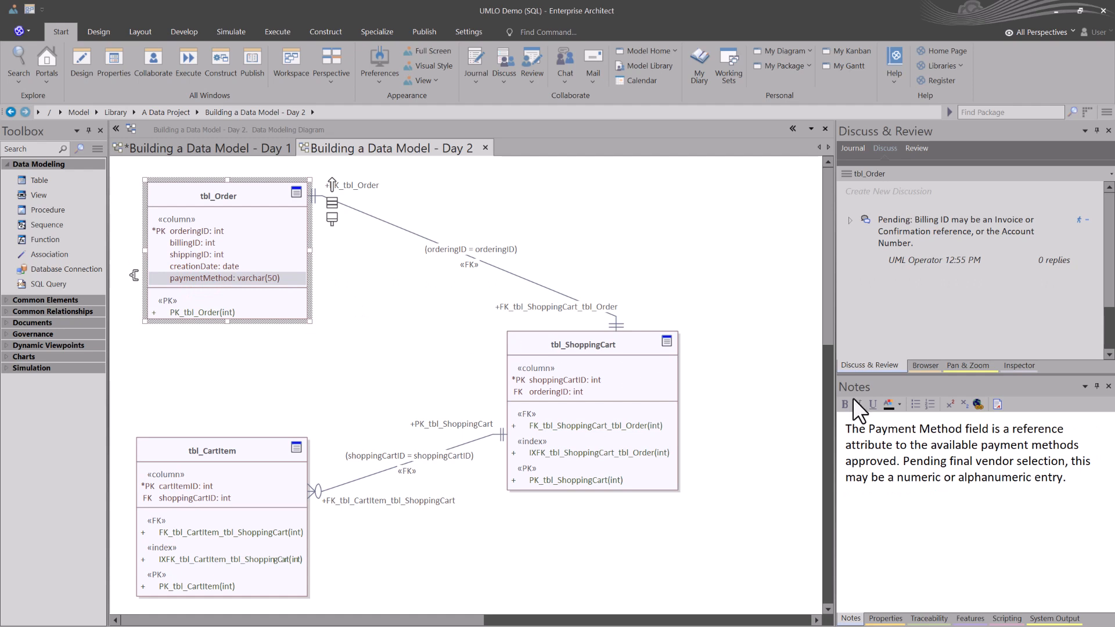
{"action": "left_click", "coordinate": [903, 461]}
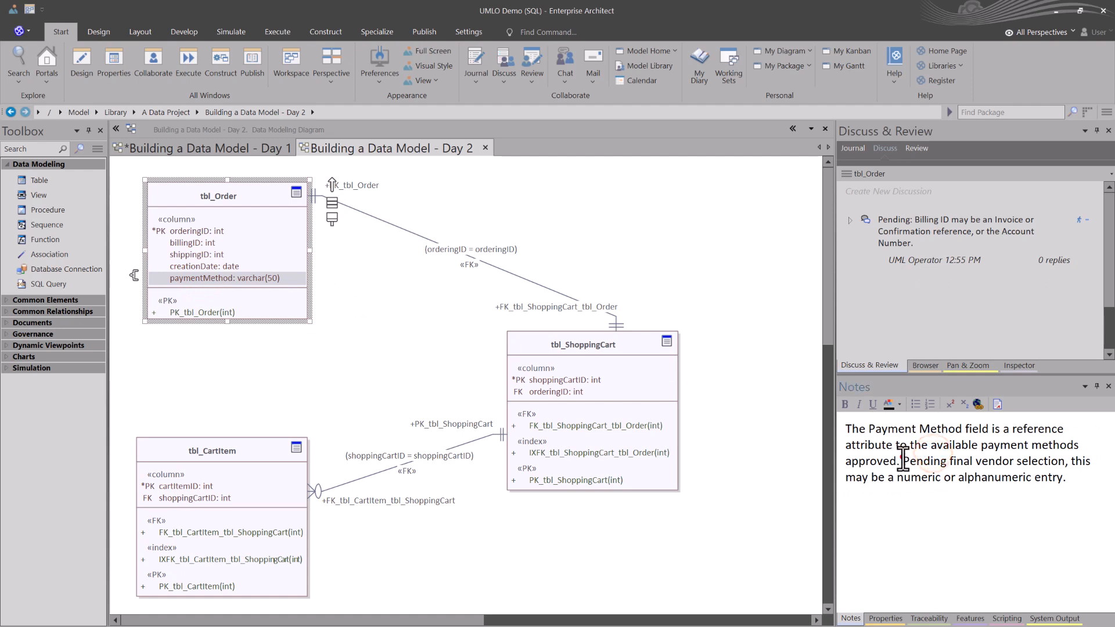
{"action": "left_click_drag", "start_coordinate": [903, 460], "coordinate": [1069, 479]}
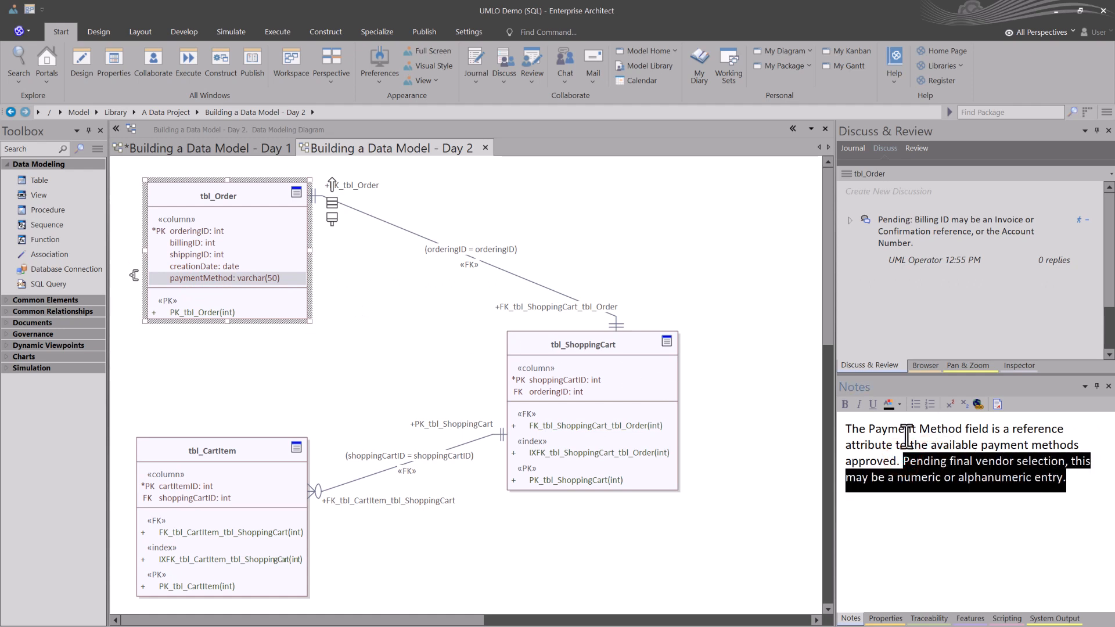
{"action": "left_click", "coordinate": [907, 445]}
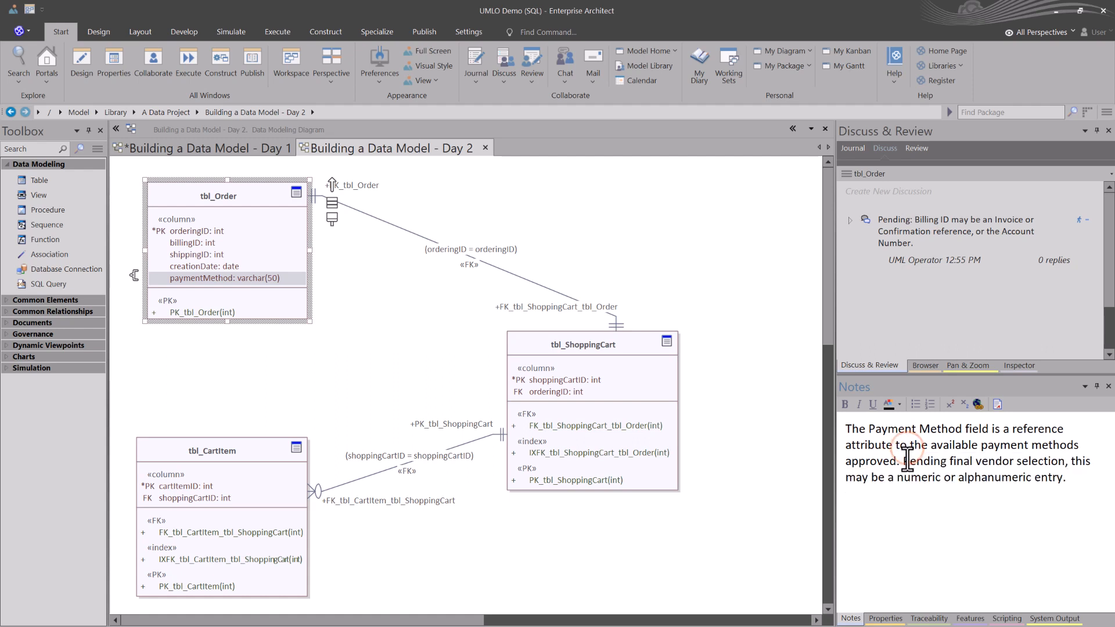
View the creationDate and shippingID notes, and highlight the Tracking ID wording in the shippingID note
{"action": "left_click", "coordinate": [223, 267]}
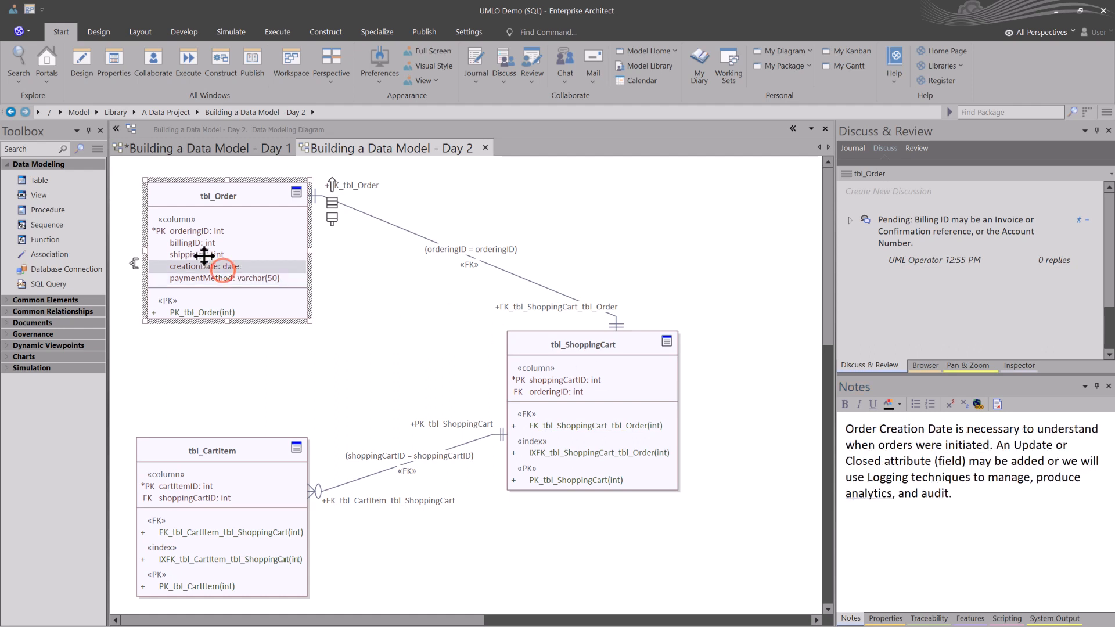
{"action": "left_click", "coordinate": [204, 256]}
{"action": "left_click", "coordinate": [1004, 493]}
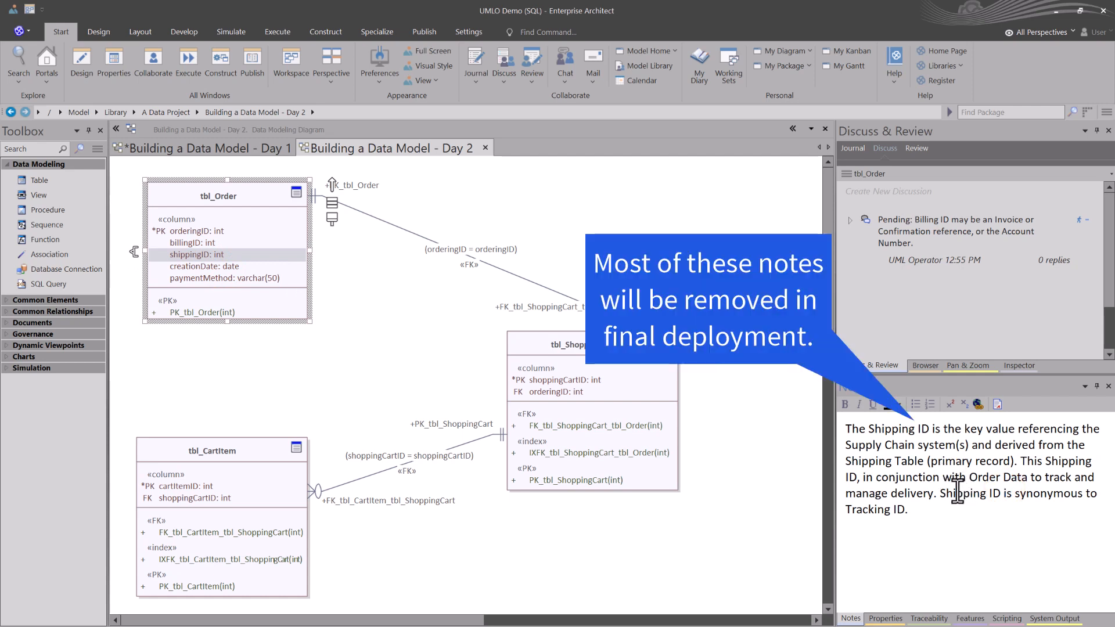
{"action": "left_click_drag", "start_coordinate": [852, 509], "coordinate": [899, 510]}
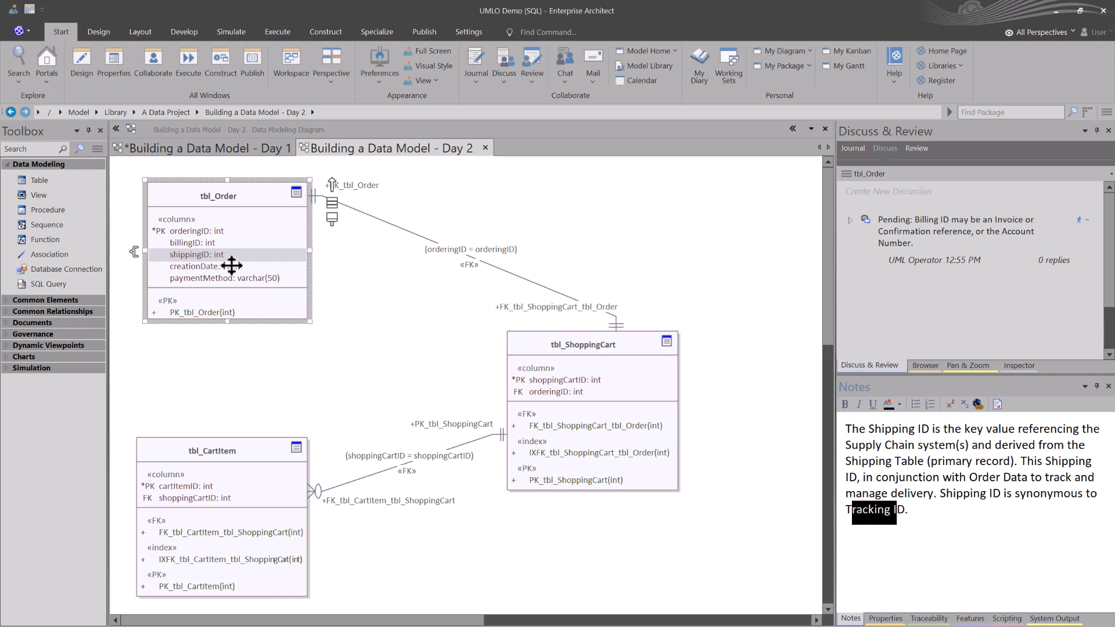
Recheck the shippingID and billingID columns, view the Discuss options, and select the pending Billing ID discussion on tbl_Order
{"action": "left_click", "coordinate": [208, 253]}
{"action": "left_click", "coordinate": [197, 243]}
{"action": "left_click", "coordinate": [203, 253]}
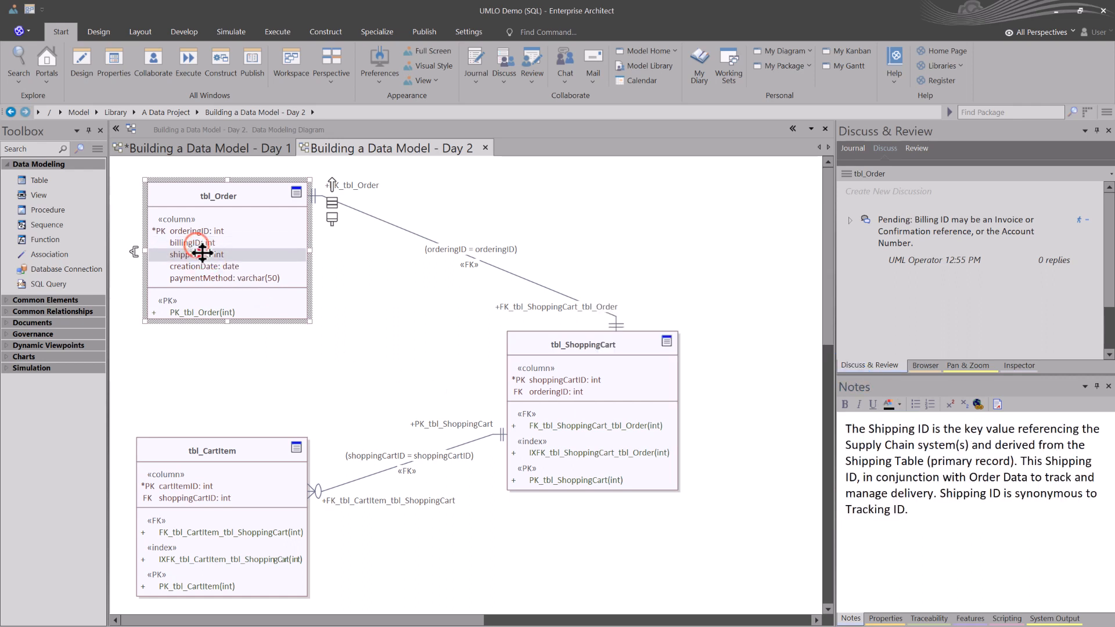
{"action": "left_click", "coordinate": [505, 81]}
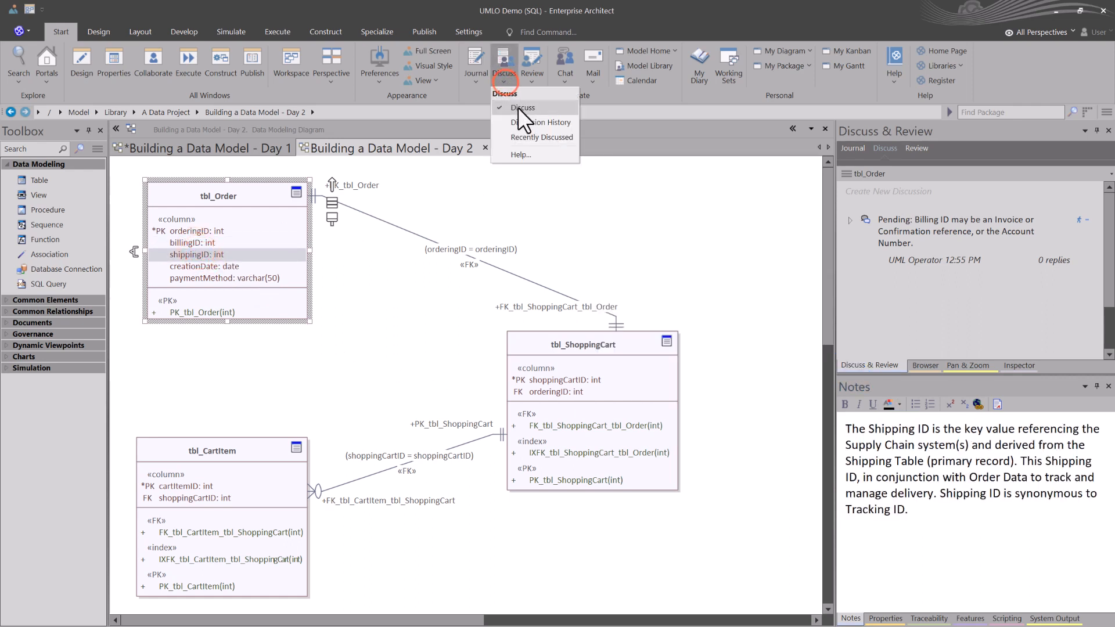
{"action": "left_click", "coordinate": [922, 212]}
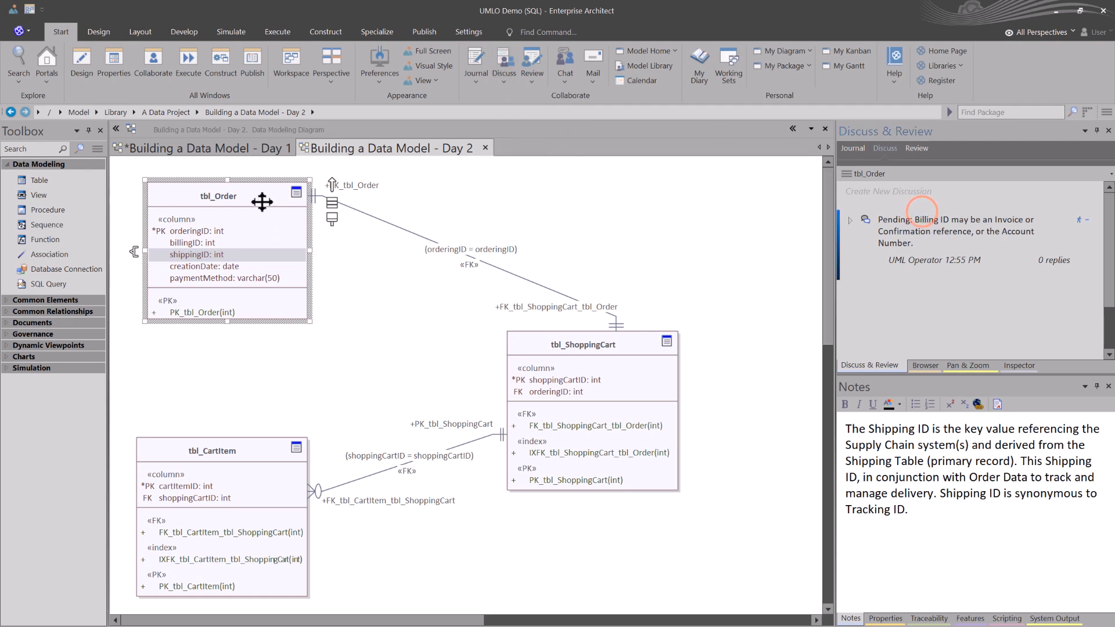
View the table-level notes and discussions of tbl_Order, tbl_ShoppingCart and tbl_CartItem, finishing on tbl_Order
{"action": "left_click", "coordinate": [226, 217]}
{"action": "left_click", "coordinate": [237, 199]}
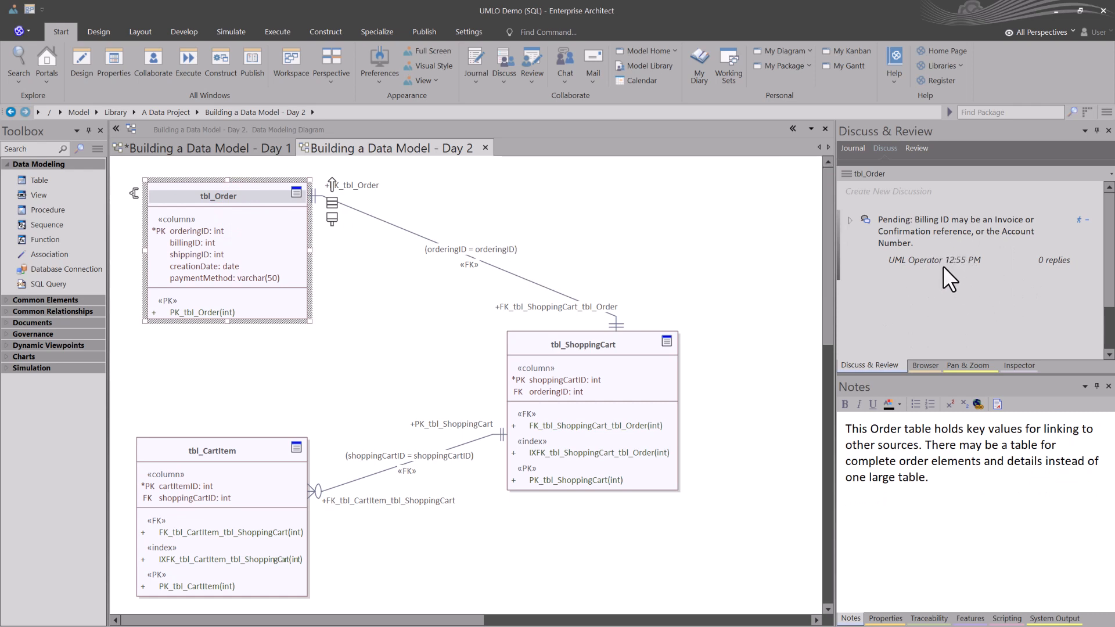
{"action": "left_click", "coordinate": [571, 341]}
{"action": "left_click", "coordinate": [250, 446]}
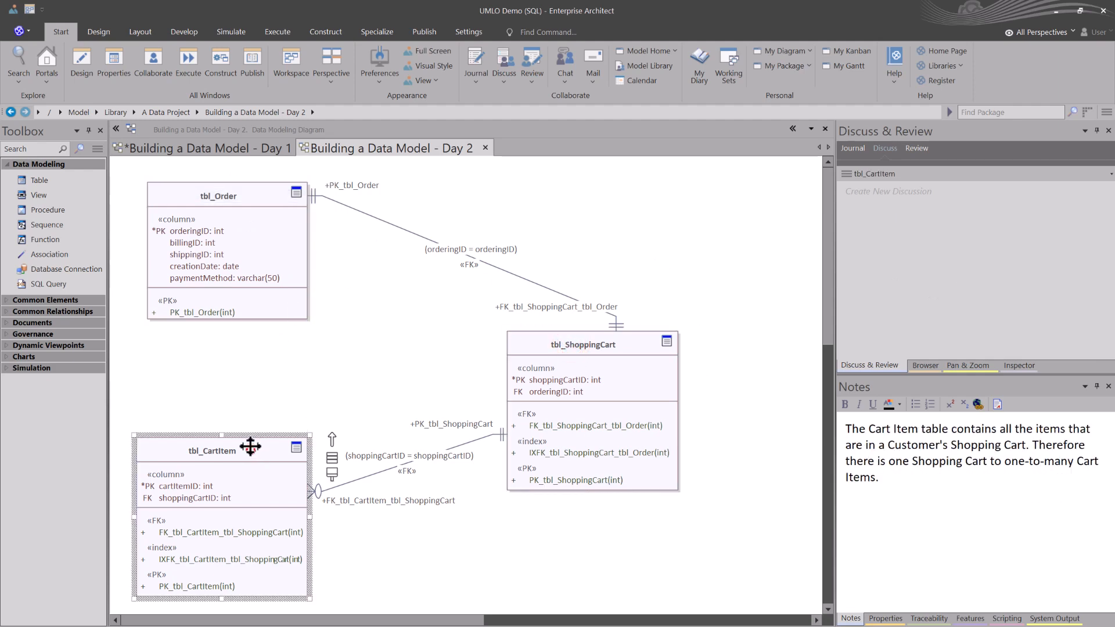
{"action": "left_click", "coordinate": [249, 202]}
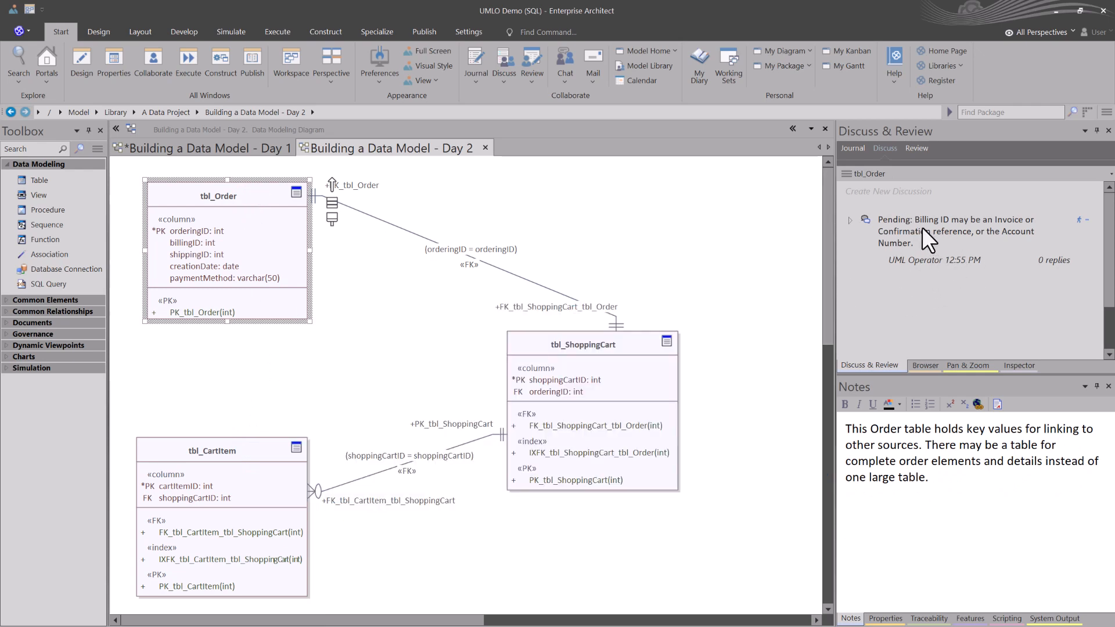
Check the journal and review views for tbl_Order, and return to its discussion
{"action": "left_click", "coordinate": [853, 149]}
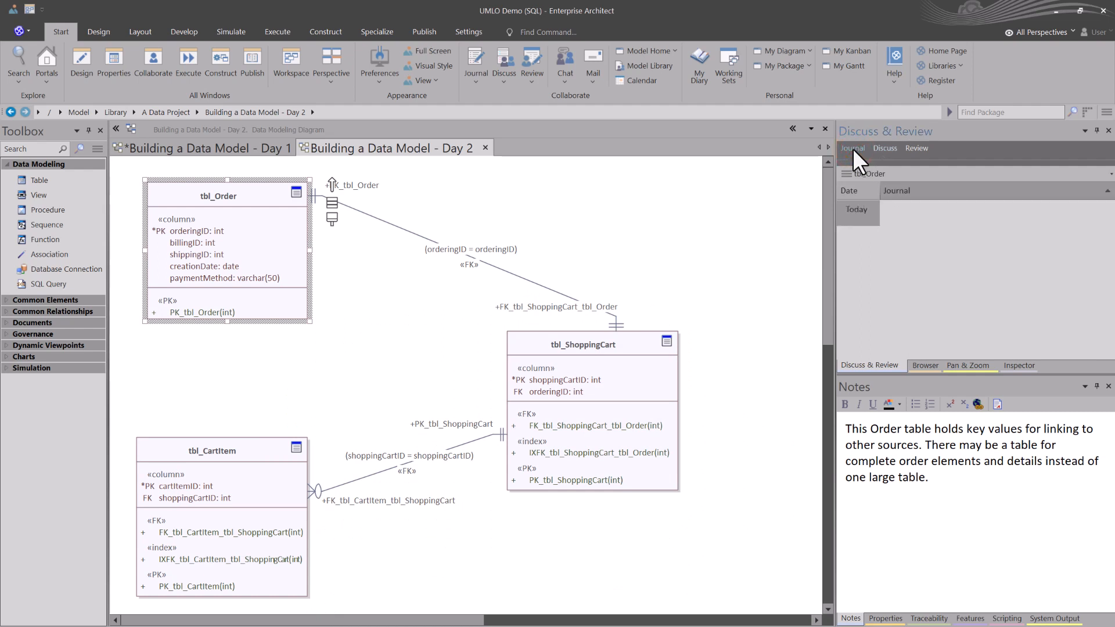
{"action": "left_click", "coordinate": [914, 150]}
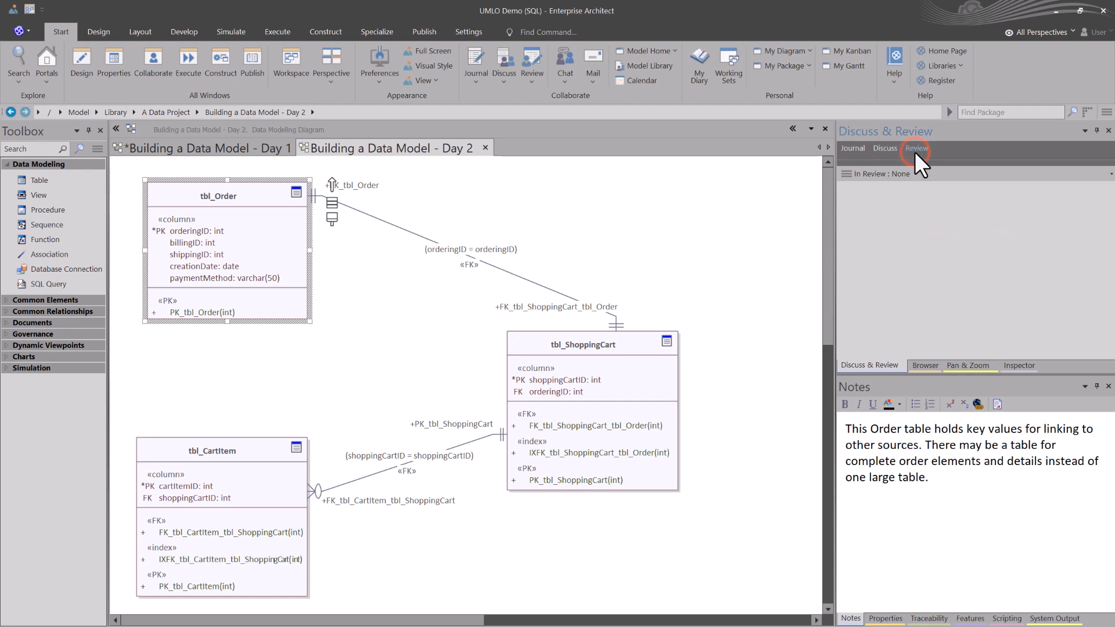
{"action": "left_click", "coordinate": [887, 197]}
{"action": "left_click", "coordinate": [883, 150]}
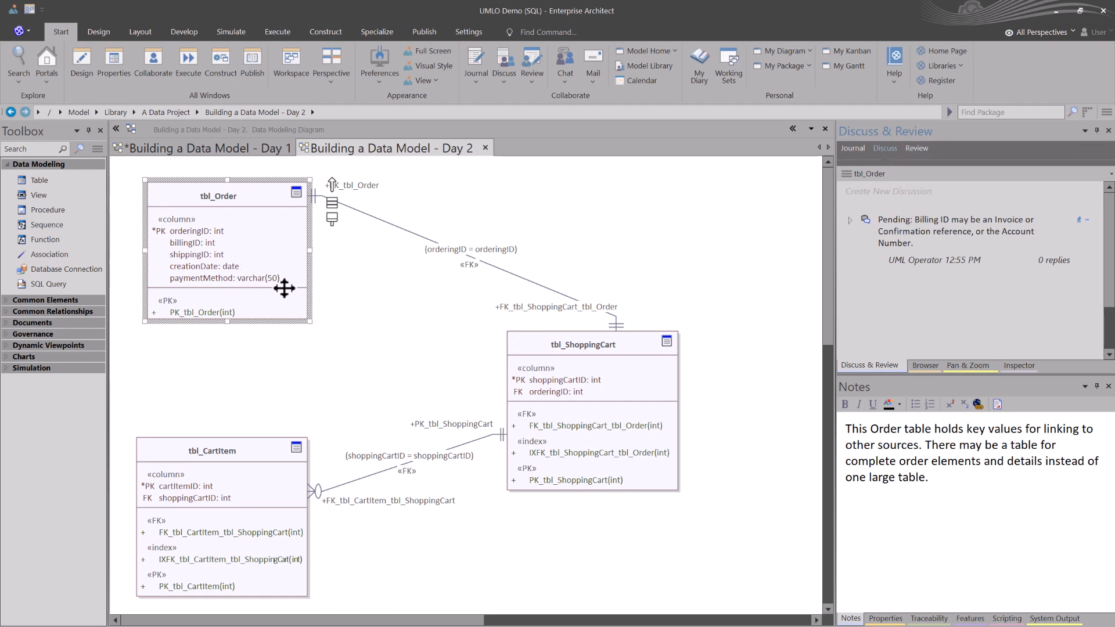
Read the notes on both foreign key connectors and the Day 2 diagram's own note
{"action": "left_click", "coordinate": [394, 225]}
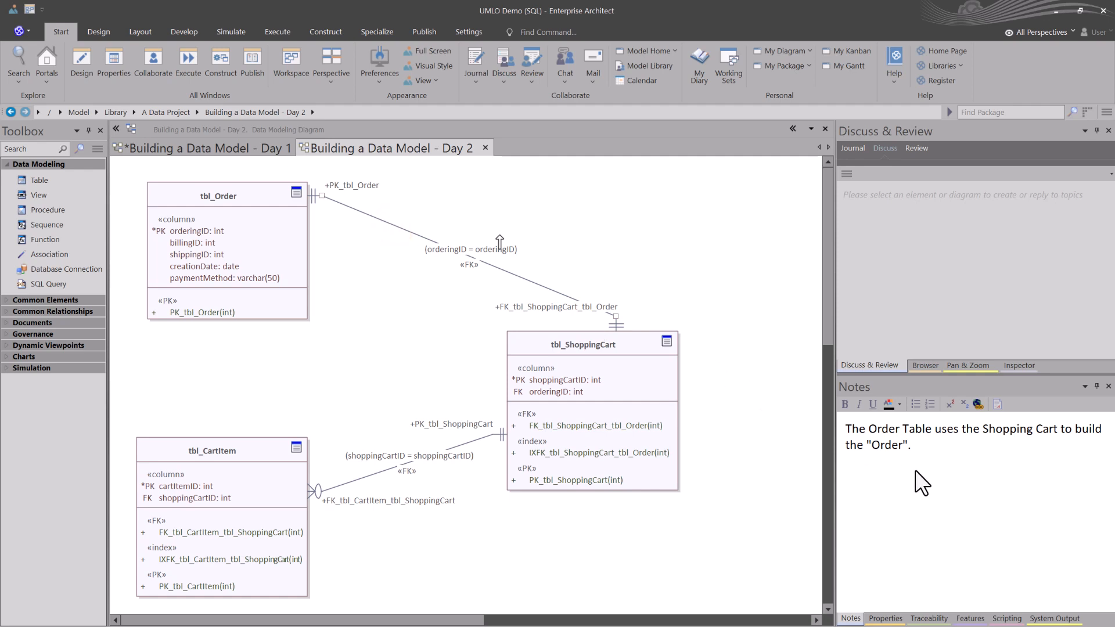
{"action": "triple_click", "coordinate": [909, 447]}
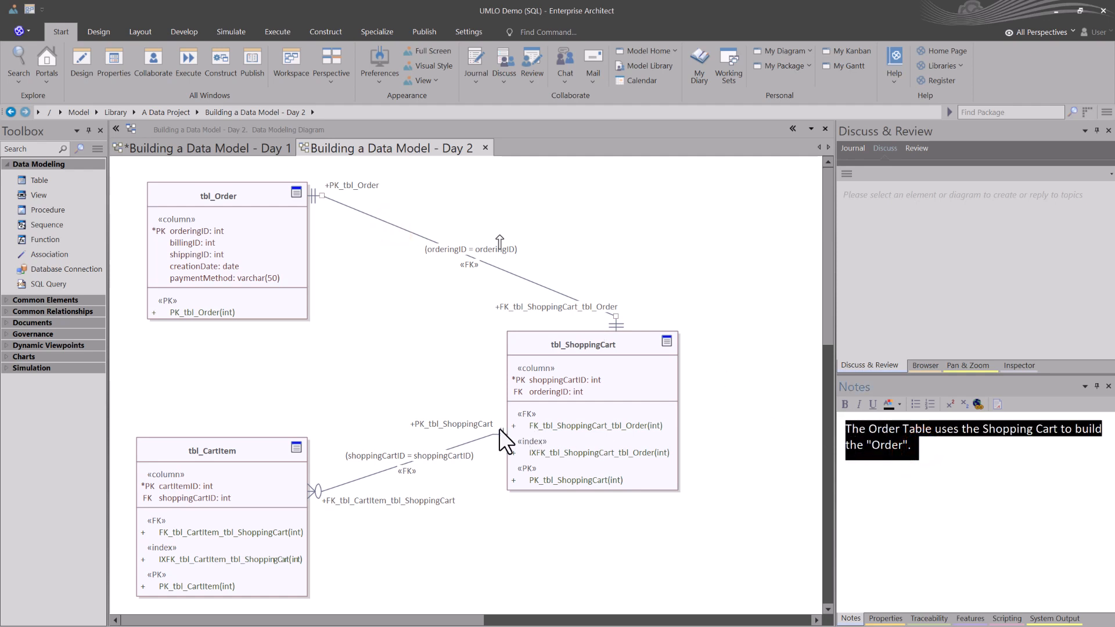
{"action": "left_click", "coordinate": [479, 437]}
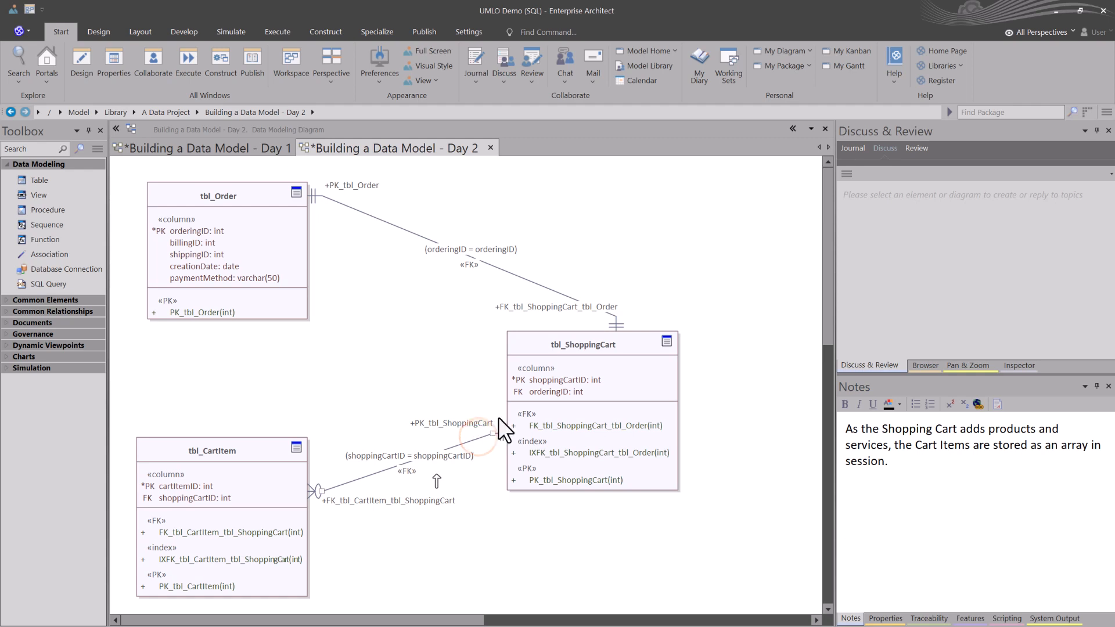
{"action": "left_click", "coordinate": [511, 273]}
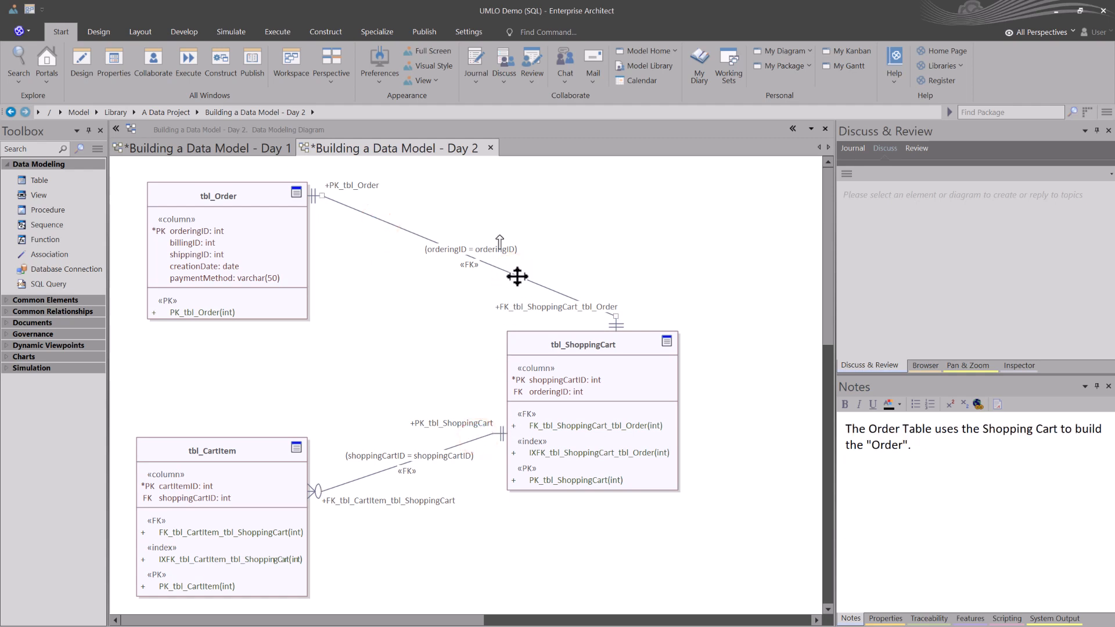
{"action": "left_click", "coordinate": [905, 445]}
{"action": "left_click", "coordinate": [348, 298]}
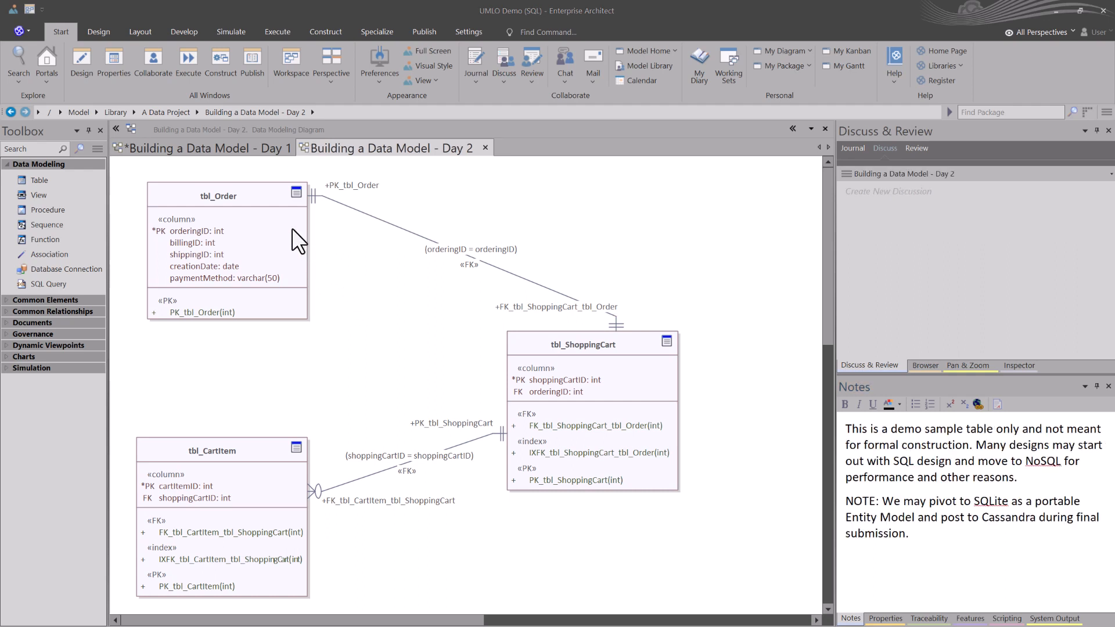
Open the properties of tbl_Order in the Day 2 diagram and go to its requirements
{"action": "left_click", "coordinate": [228, 193]}
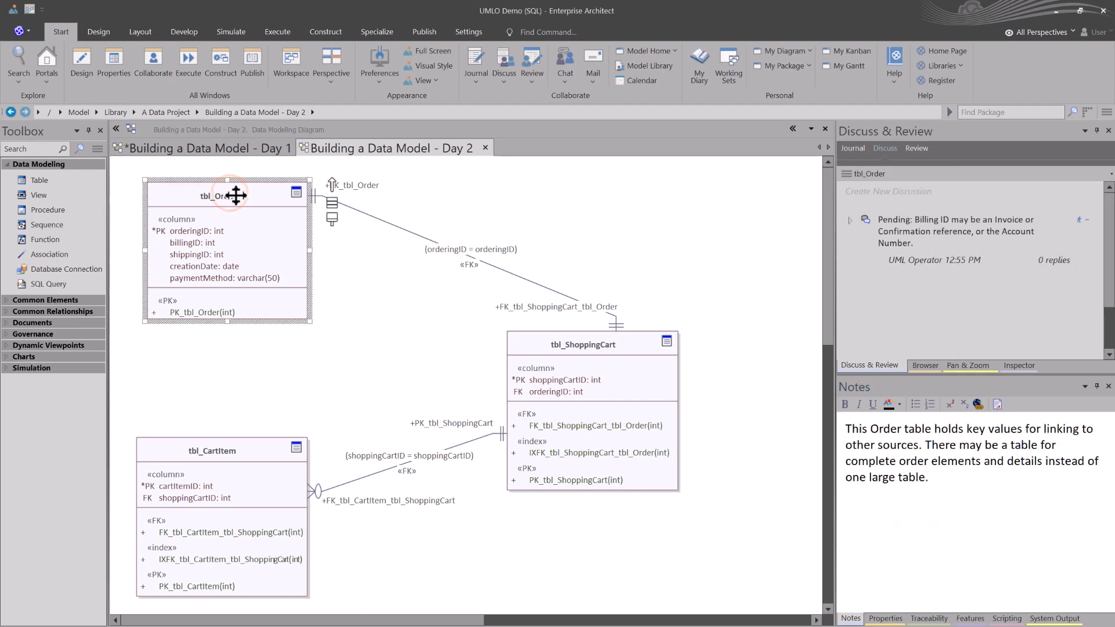
{"action": "left_click", "coordinate": [331, 250]}
{"action": "left_click", "coordinate": [256, 210]}
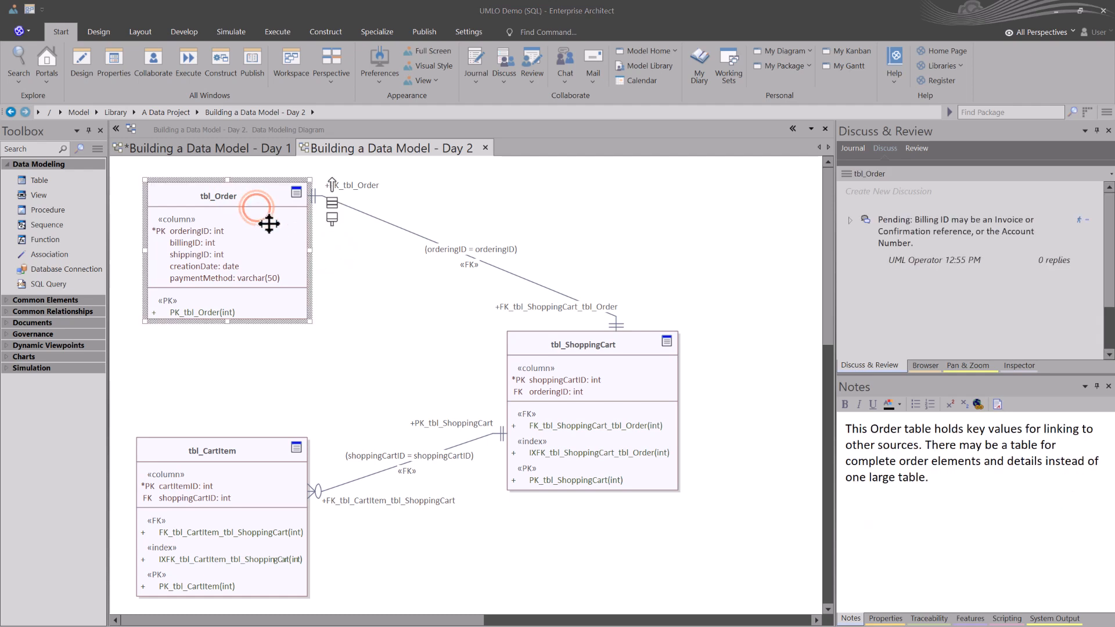
{"action": "double_click", "coordinate": [280, 217]}
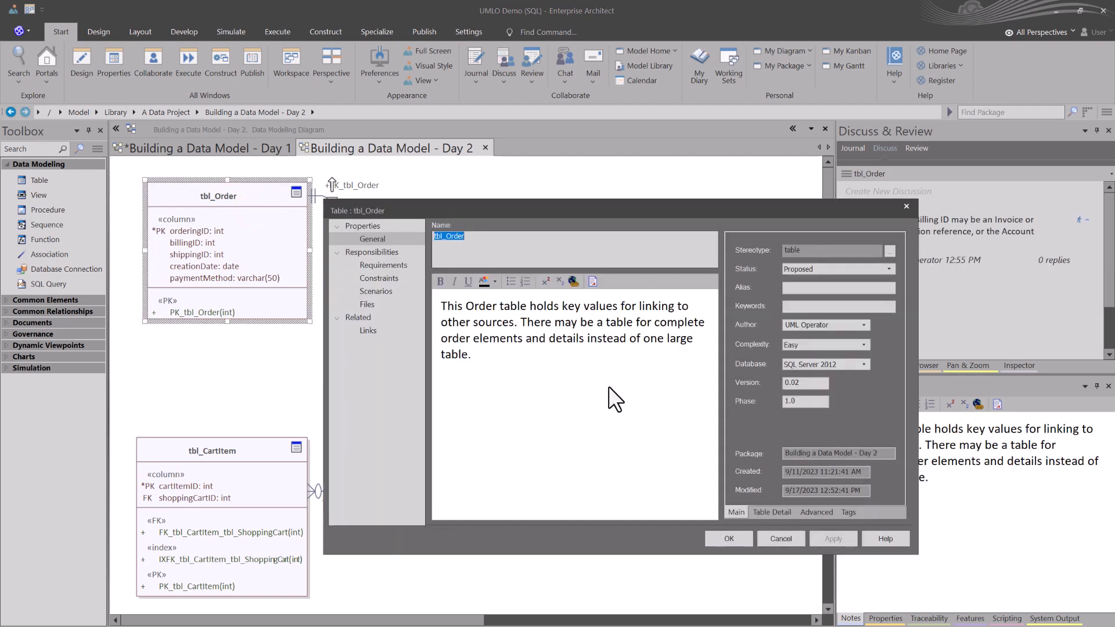
{"action": "left_click", "coordinate": [391, 266]}
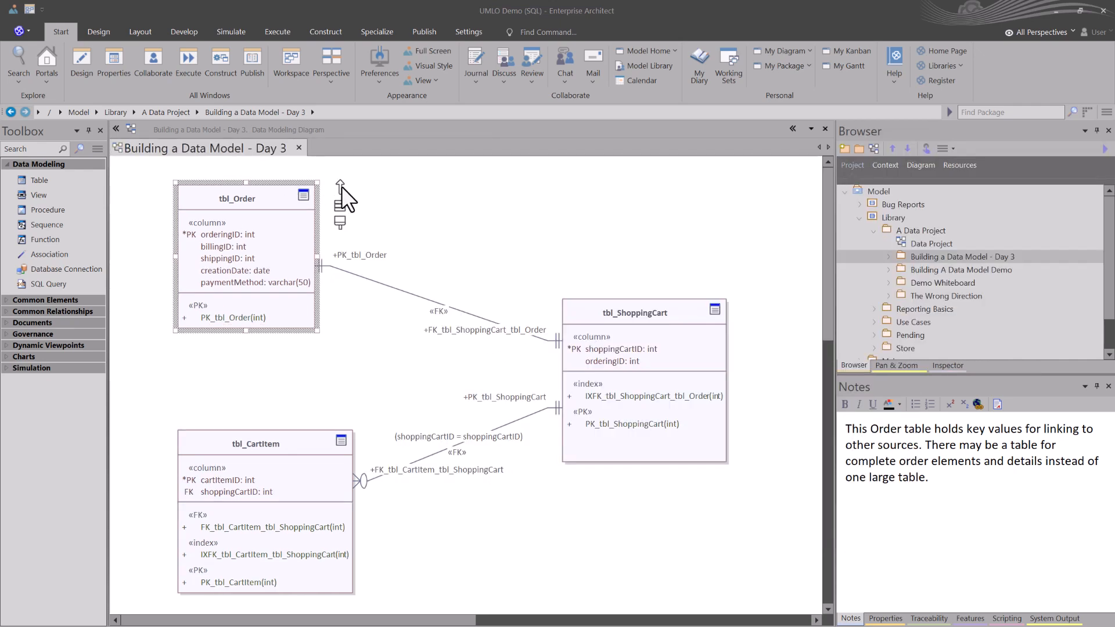
Open the properties of tbl_Order in the Day 3 diagram and list its requirements
{"action": "left_click", "coordinate": [431, 205]}
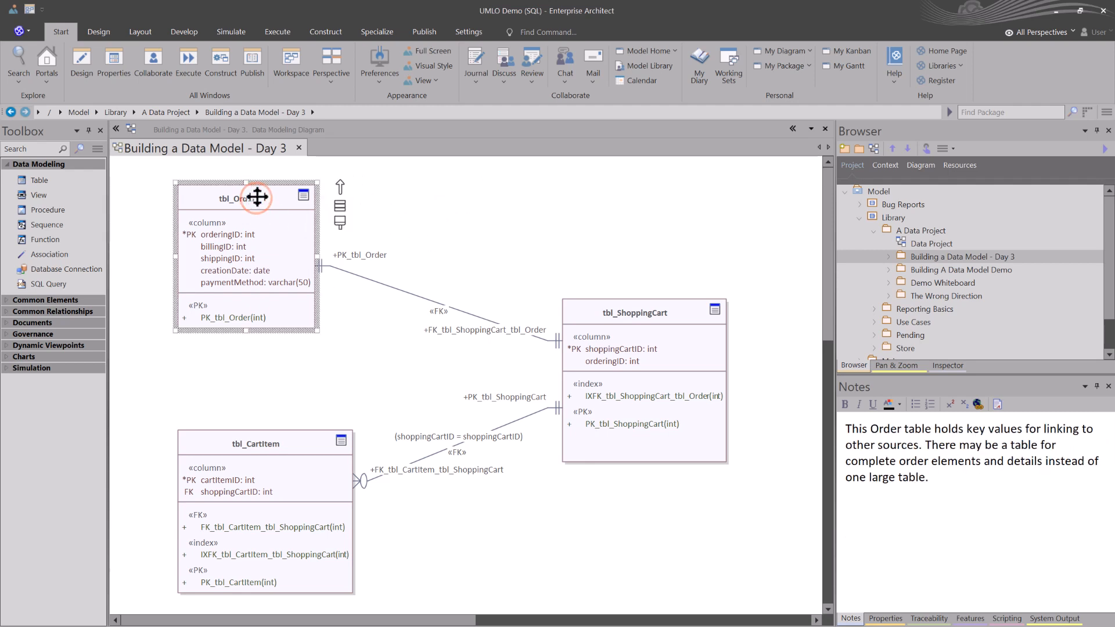
{"action": "key", "text": "alt"}
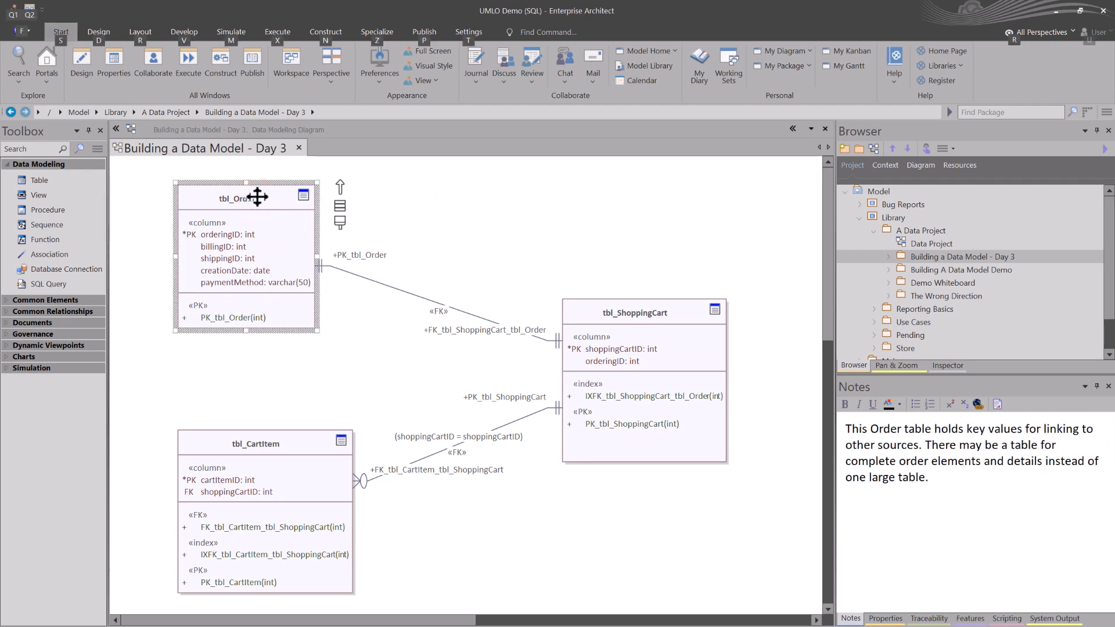
{"action": "key", "text": "alt+Return"}
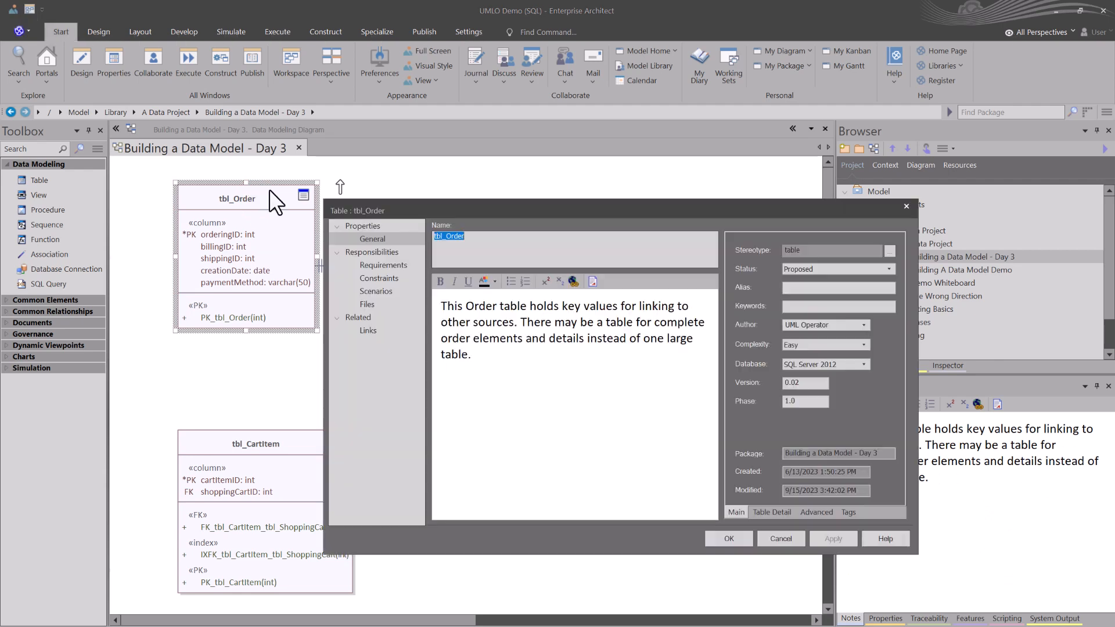
{"action": "left_click", "coordinate": [372, 264]}
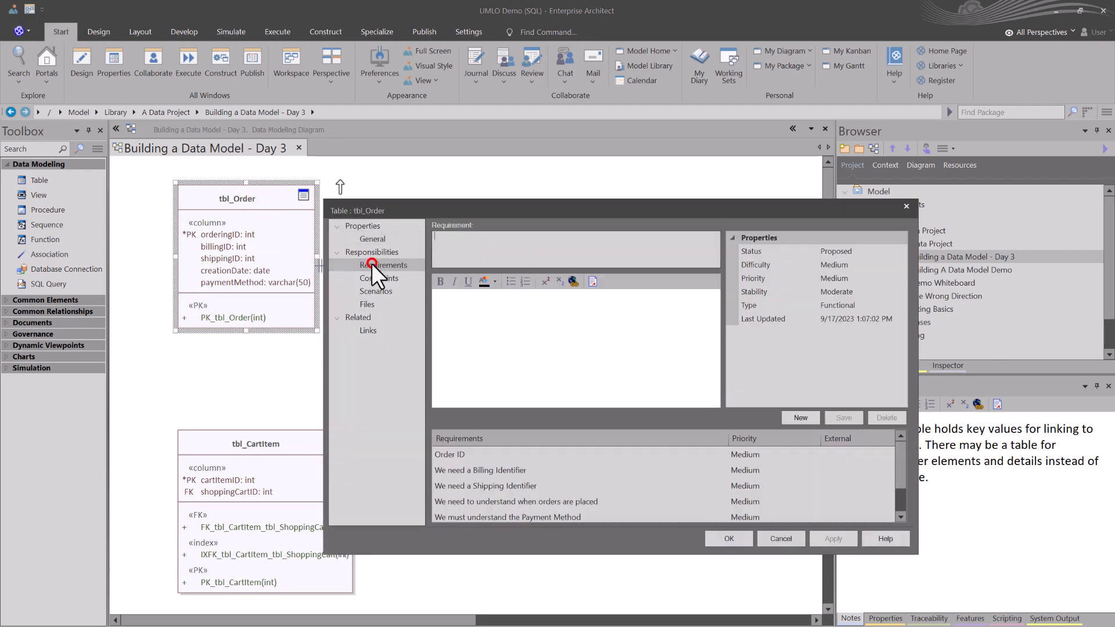
Read the Order ID, Billing Identifier and Shipping Identifier requirements of tbl_Order, and look through the rest of the list
{"action": "left_click", "coordinate": [454, 455]}
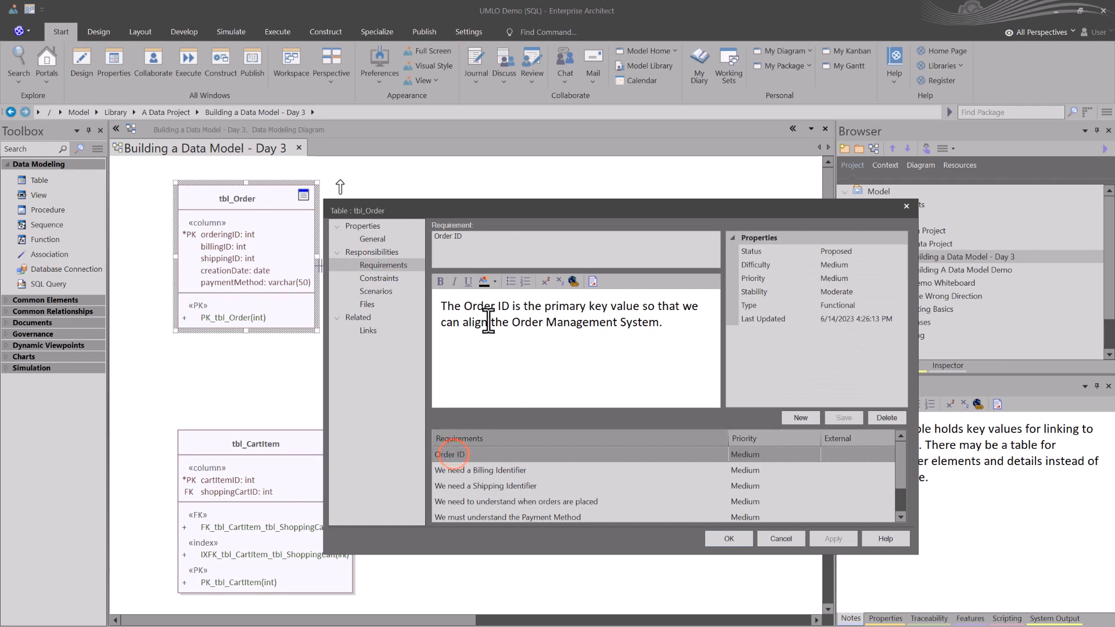
{"action": "left_click", "coordinate": [477, 306]}
{"action": "left_click", "coordinate": [637, 323], "text": "shift"}
{"action": "left_click", "coordinate": [451, 470]}
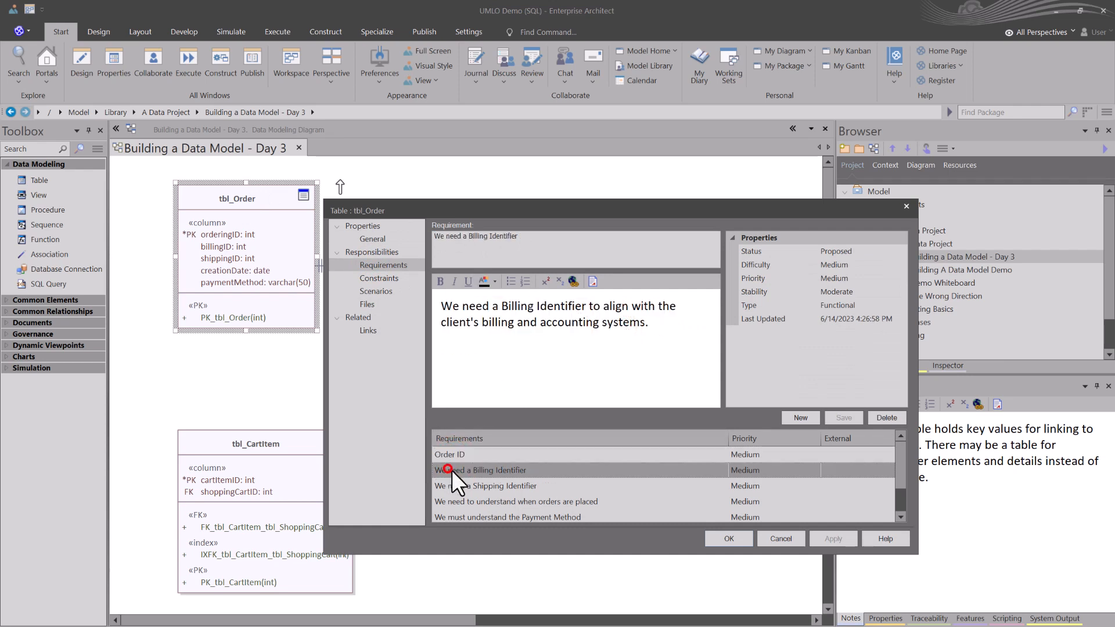
{"action": "left_click", "coordinate": [464, 483]}
{"action": "scroll", "coordinate": [468, 492], "scroll_direction": "down", "scroll_amount": 1}
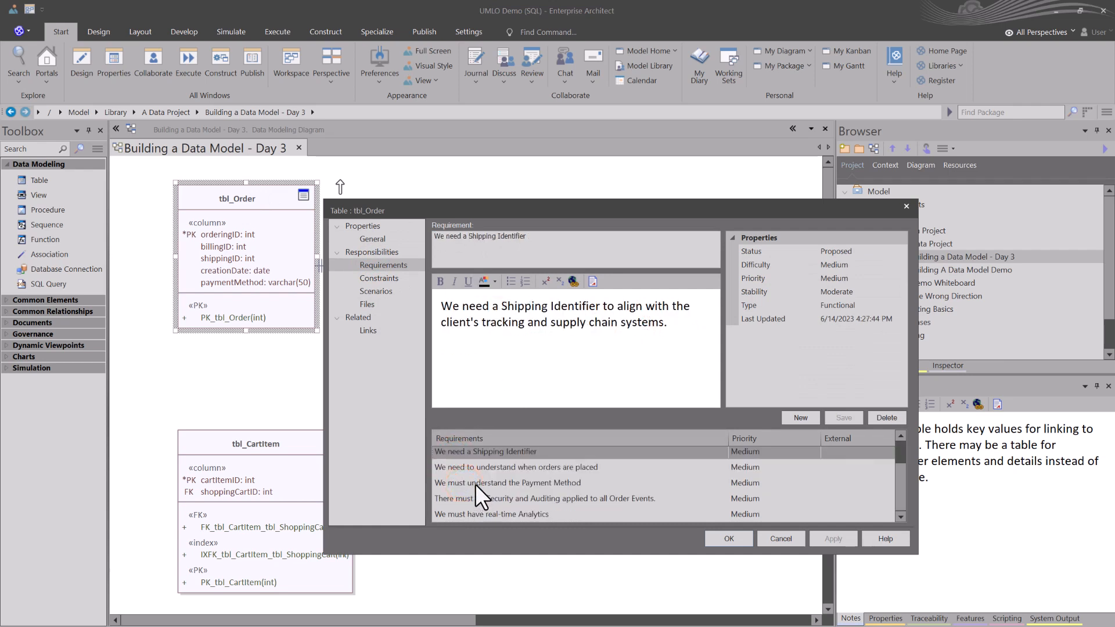
{"action": "scroll", "coordinate": [475, 483], "scroll_direction": "up", "scroll_amount": 1}
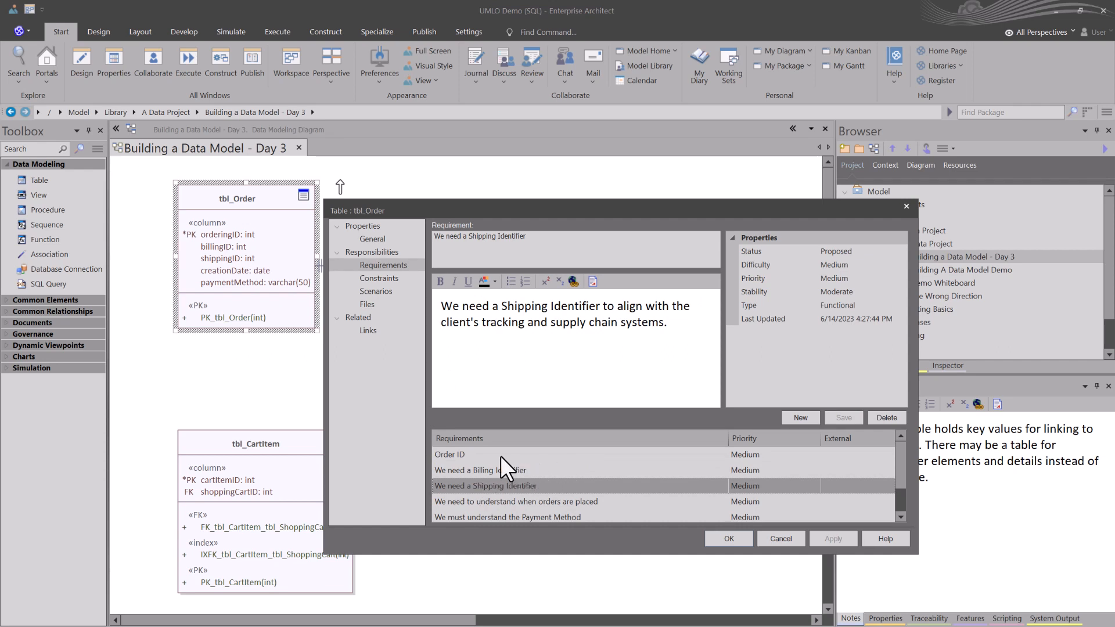
Select the Order ID requirement, inspect its Move External option, and dismiss the options without applying any
{"action": "left_click", "coordinate": [485, 453]}
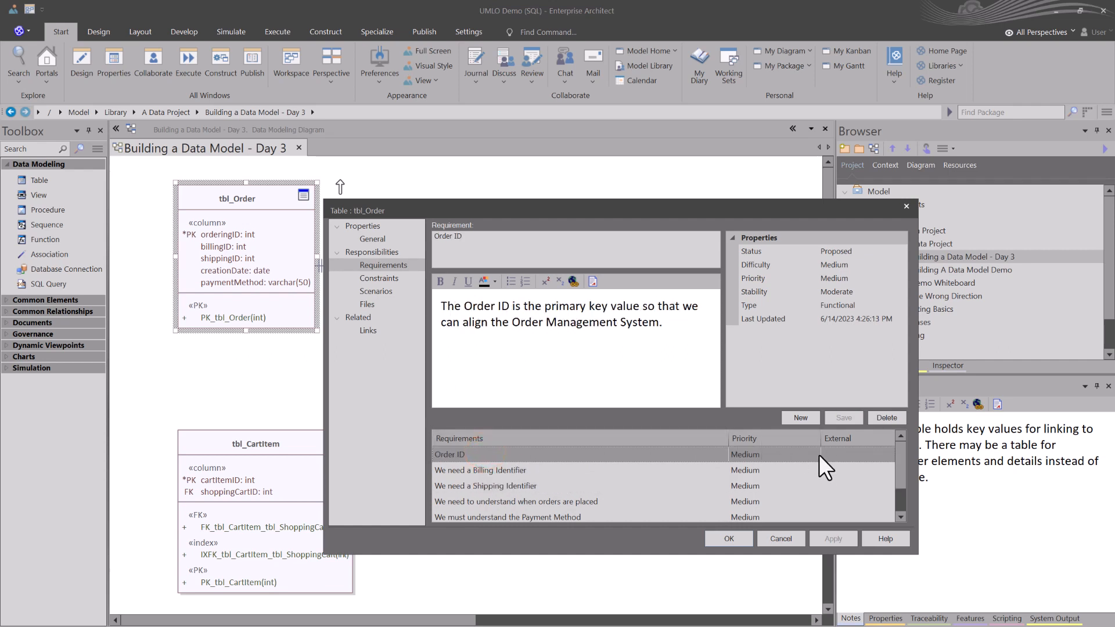
{"action": "right_click", "coordinate": [651, 454]}
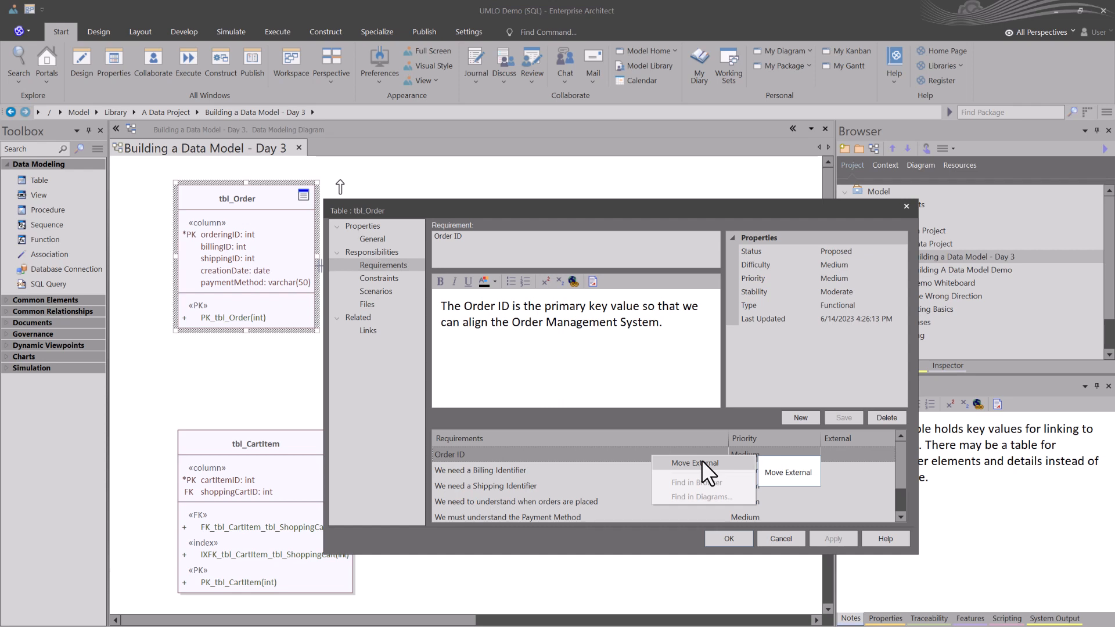
{"action": "left_click", "coordinate": [117, 228]}
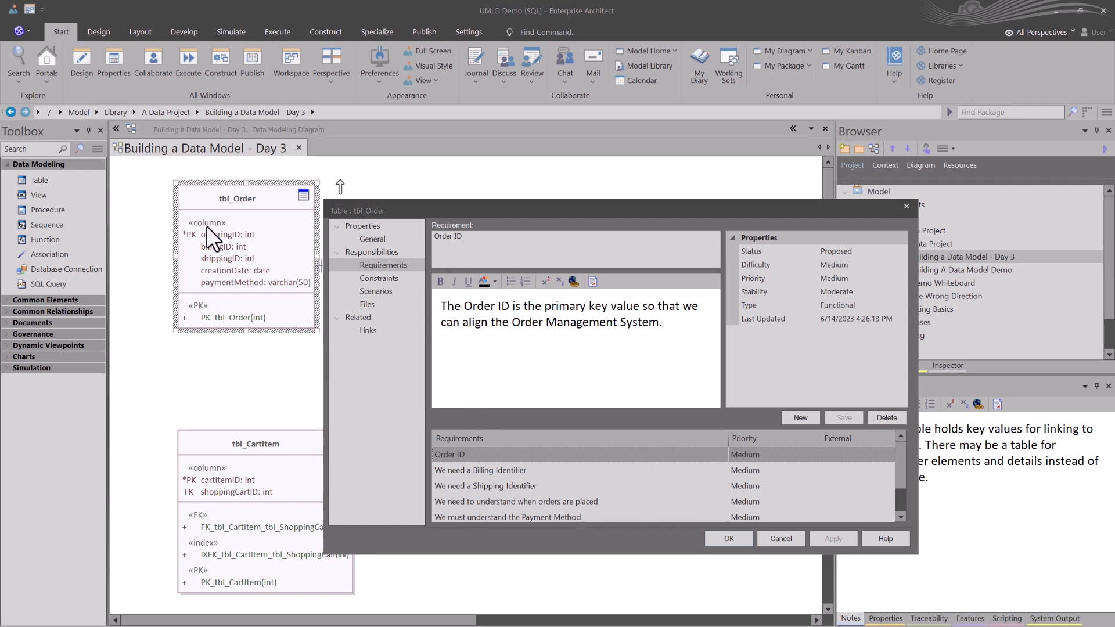
Open the Process an Order scenario of tbl_Order in the Structure Editor
{"action": "left_click", "coordinate": [369, 290]}
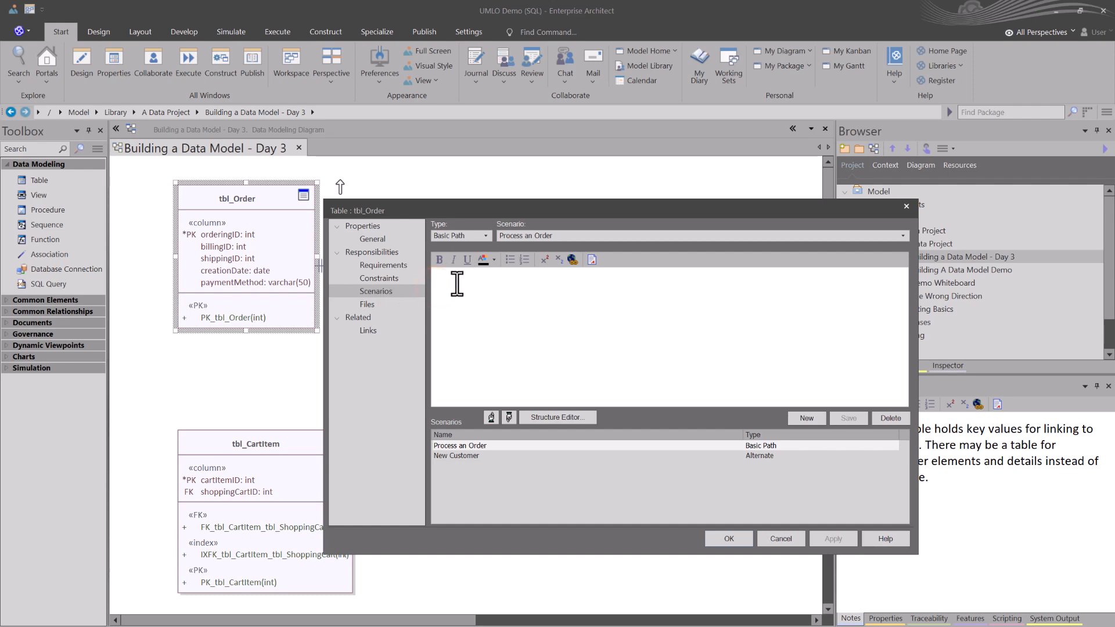
{"action": "left_click", "coordinate": [461, 447]}
{"action": "left_click", "coordinate": [544, 420]}
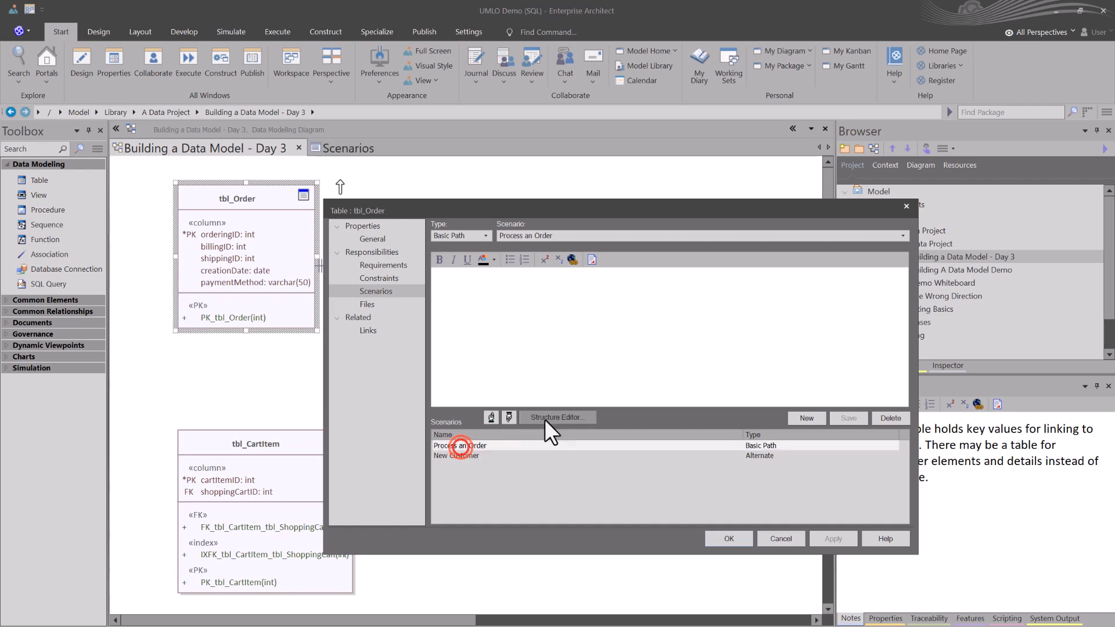
{"action": "left_click", "coordinate": [549, 413]}
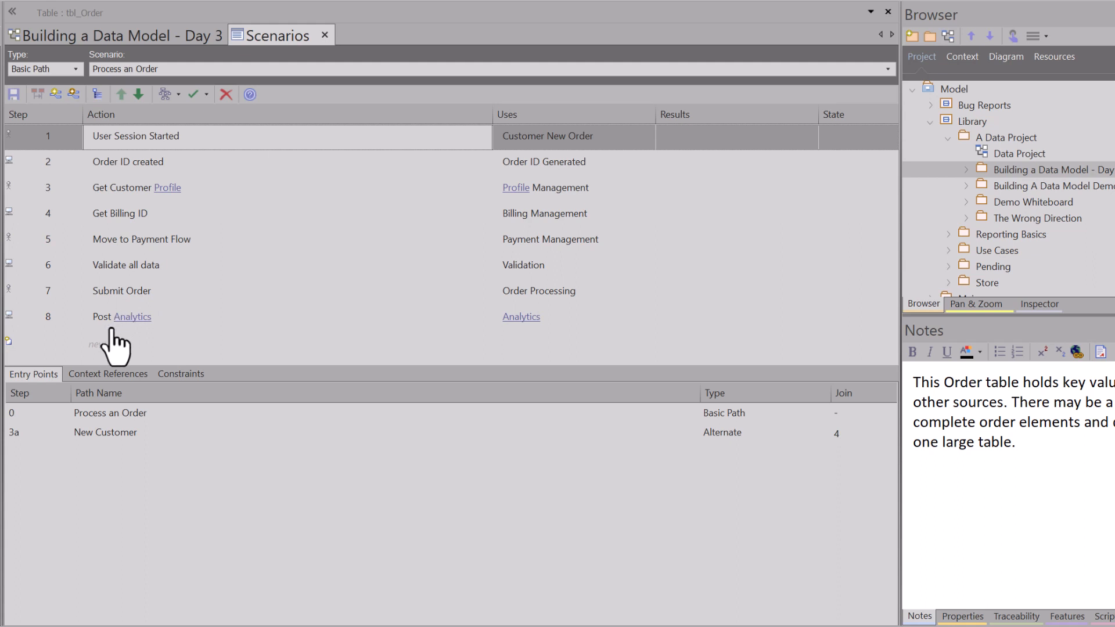
Compare entry point 3a with the Get Customer Profile step, and open the New Customer alternate path
{"action": "left_click", "coordinate": [92, 434]}
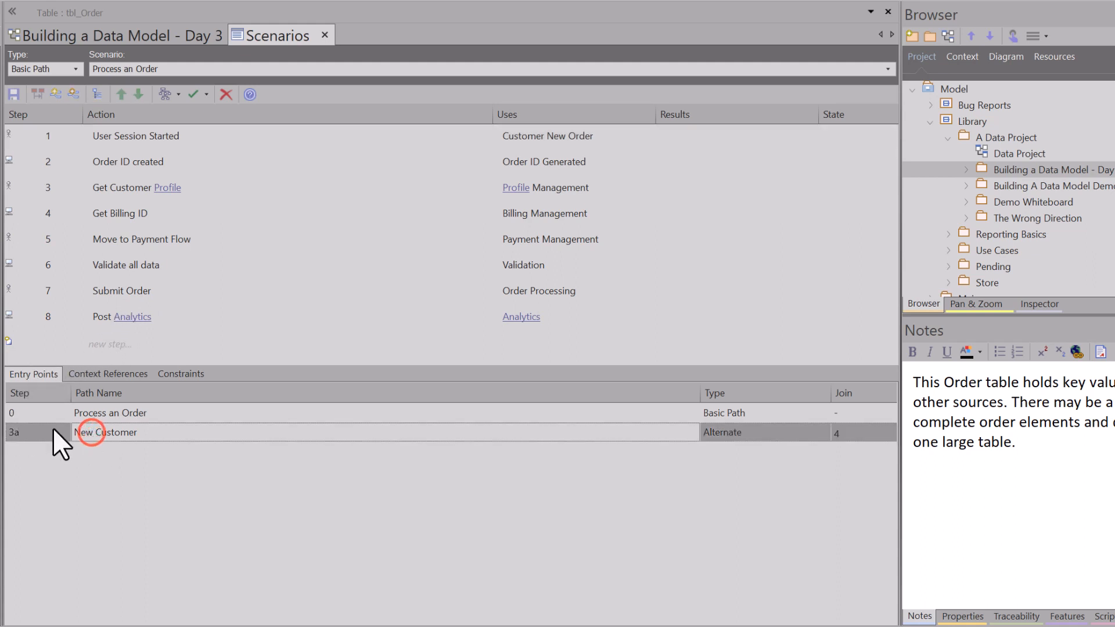
{"action": "left_click", "coordinate": [92, 186]}
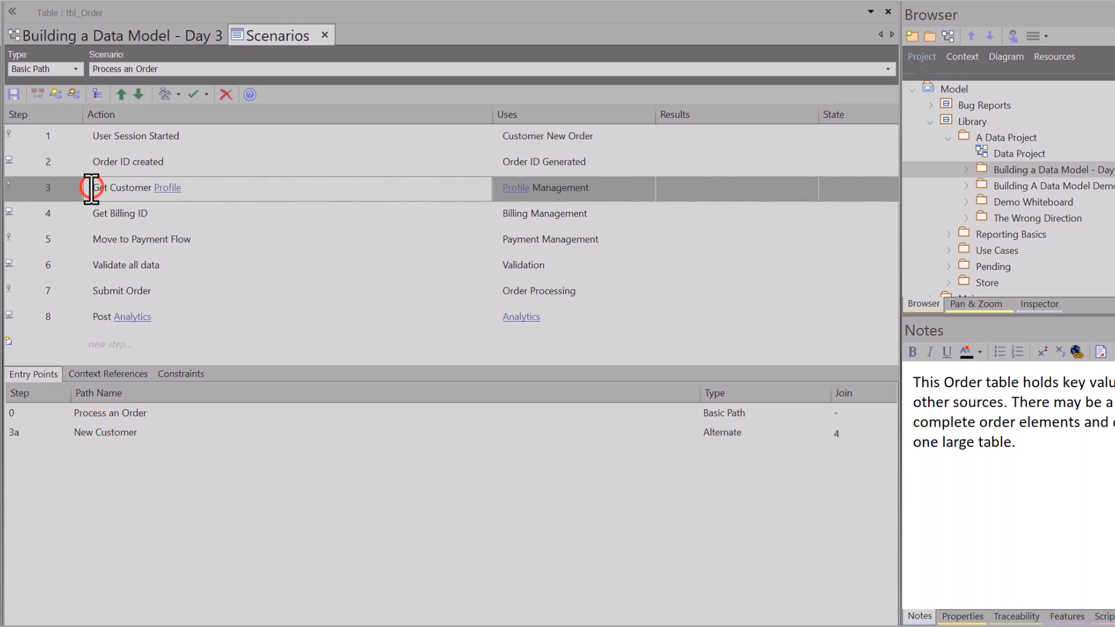
{"action": "double_click", "coordinate": [87, 428]}
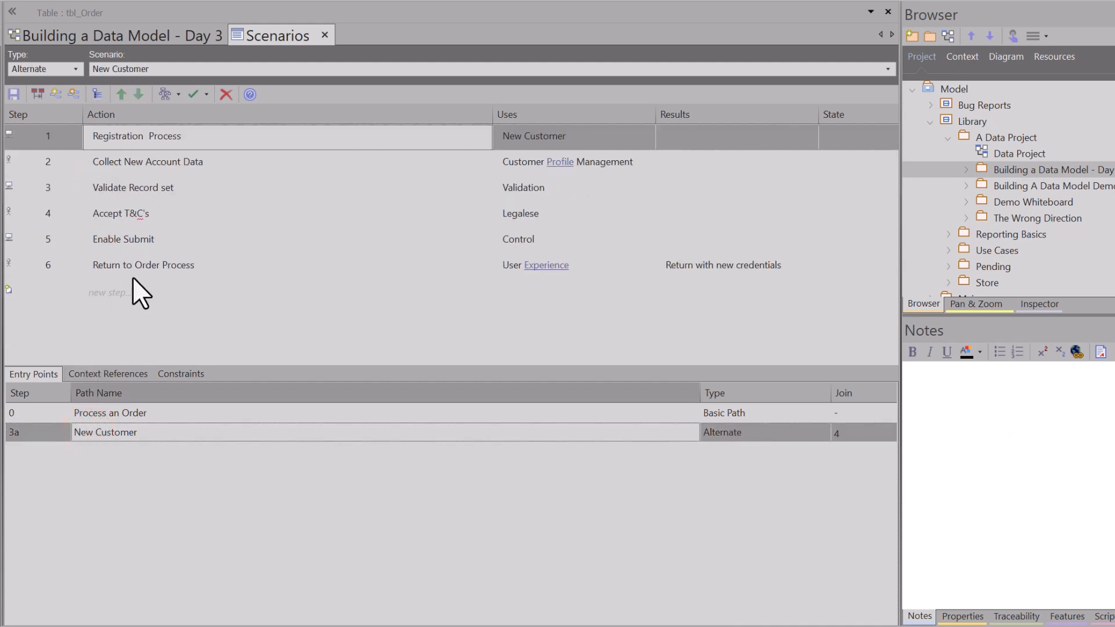
Switch back to the Process an Order basic path and open its diagram generation options
{"action": "left_click", "coordinate": [87, 413]}
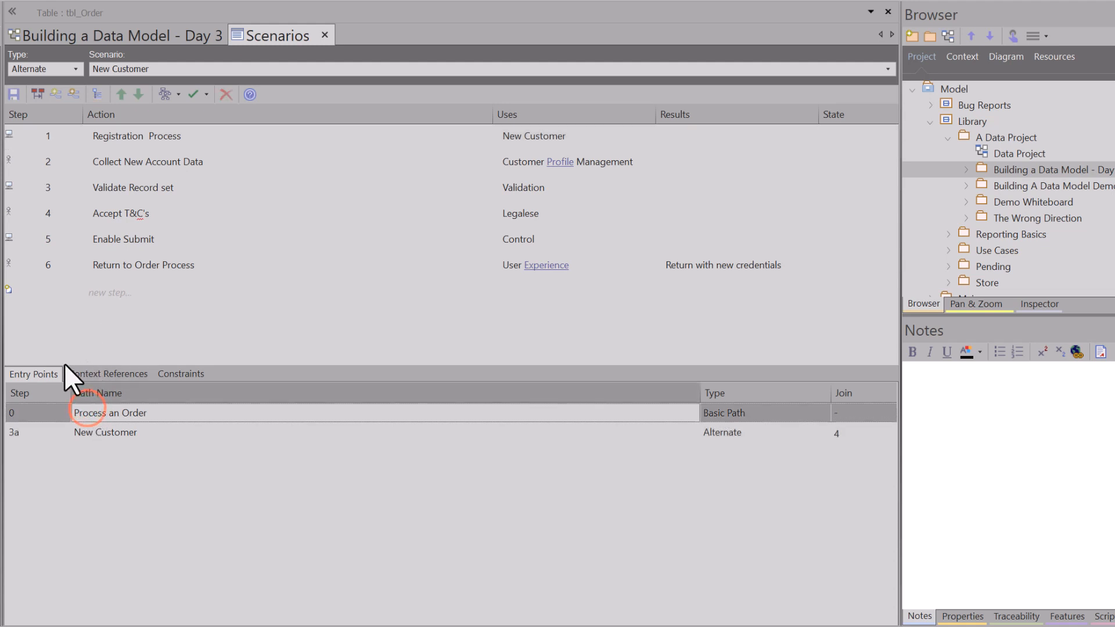
{"action": "double_click", "coordinate": [82, 412]}
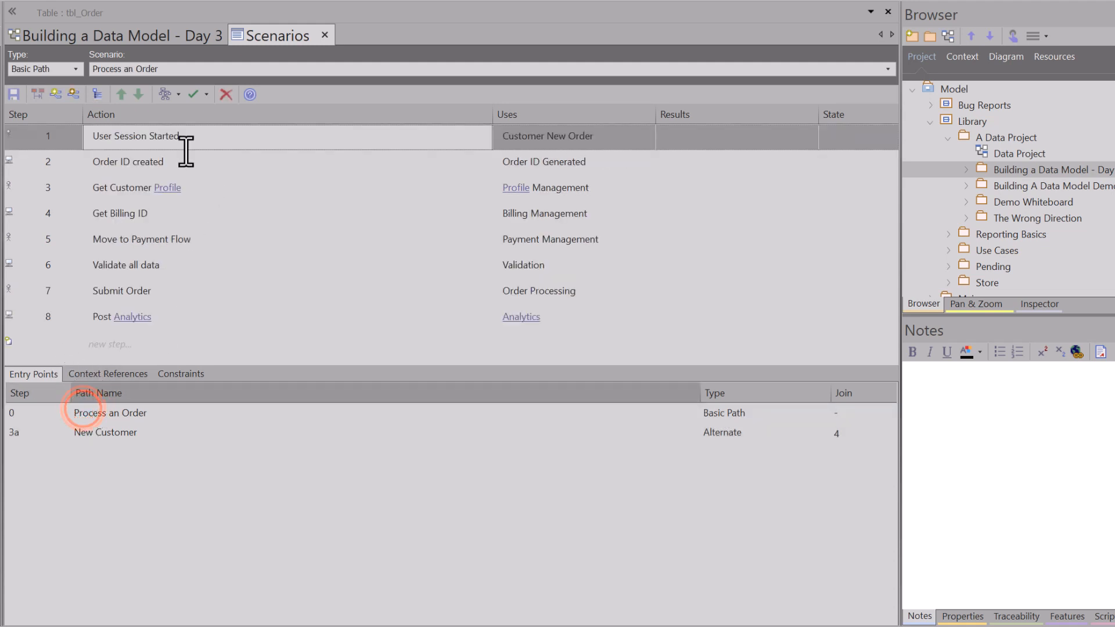
{"action": "left_click", "coordinate": [173, 95]}
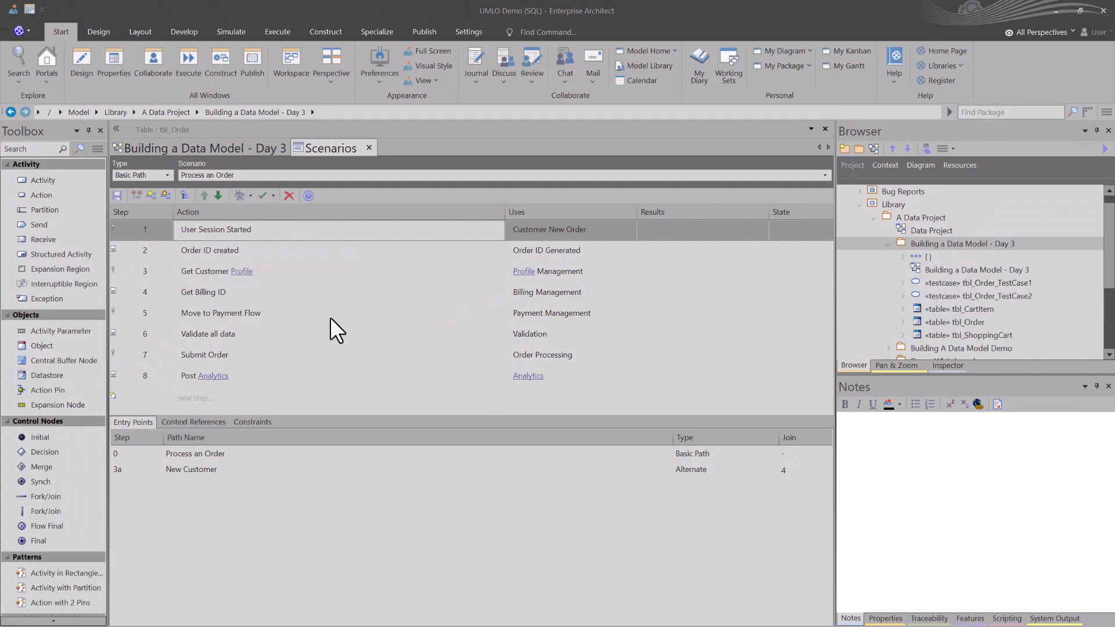
Generate an Activity diagram from the Process an Order scenario, synchronizing elements in the existing diagram and preserving its layout
{"action": "left_click", "coordinate": [250, 196]}
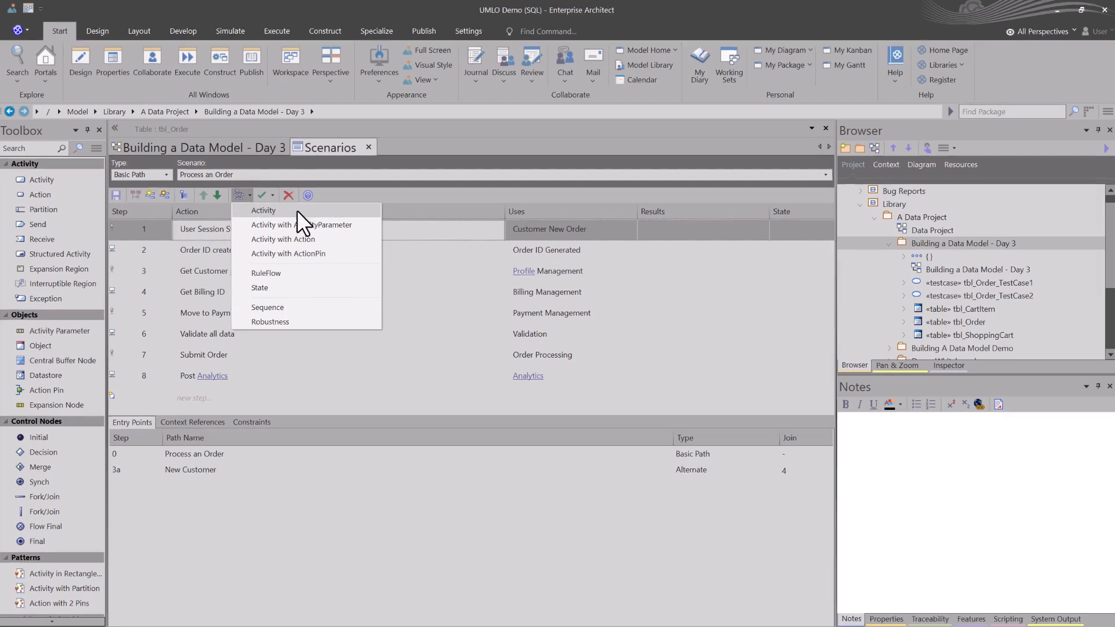
{"action": "left_click", "coordinate": [300, 211]}
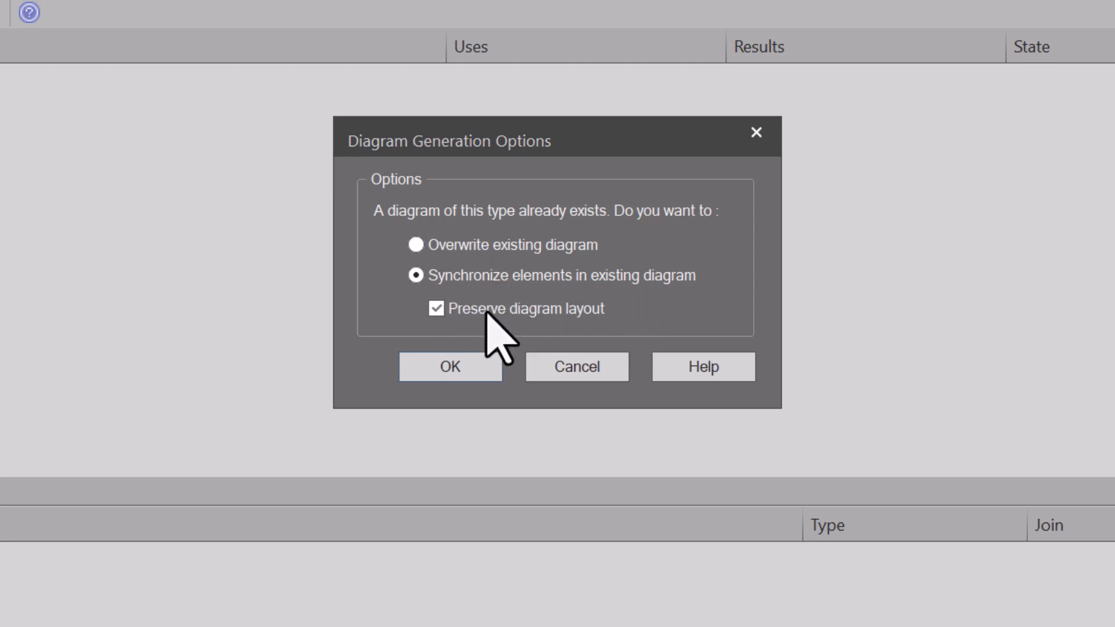
{"action": "left_click", "coordinate": [473, 369]}
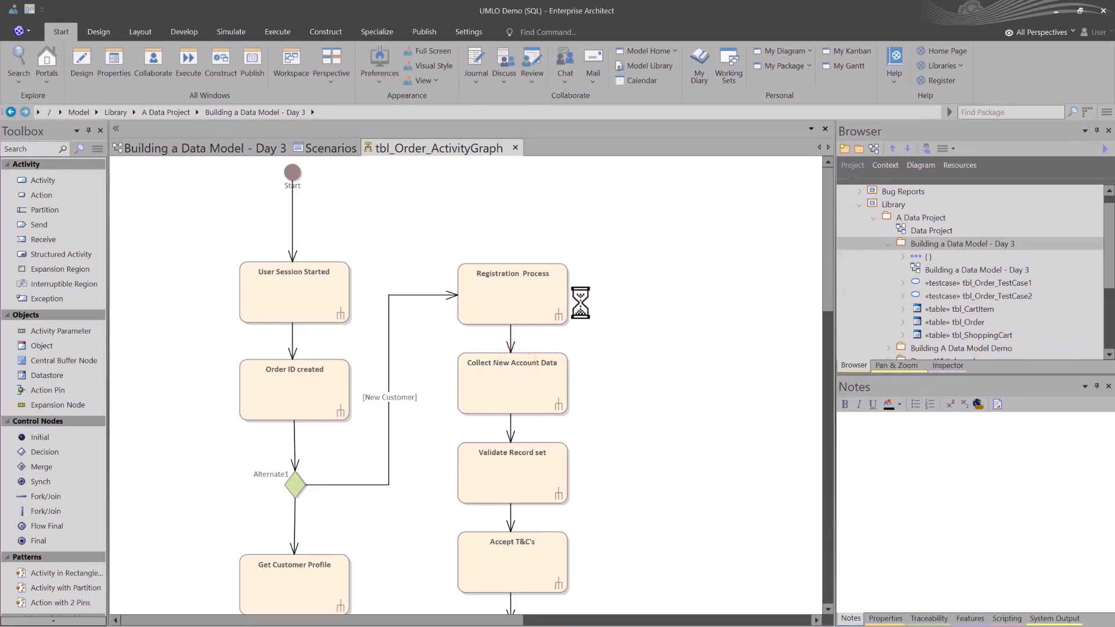
{"action": "left_click", "coordinate": [581, 347]}
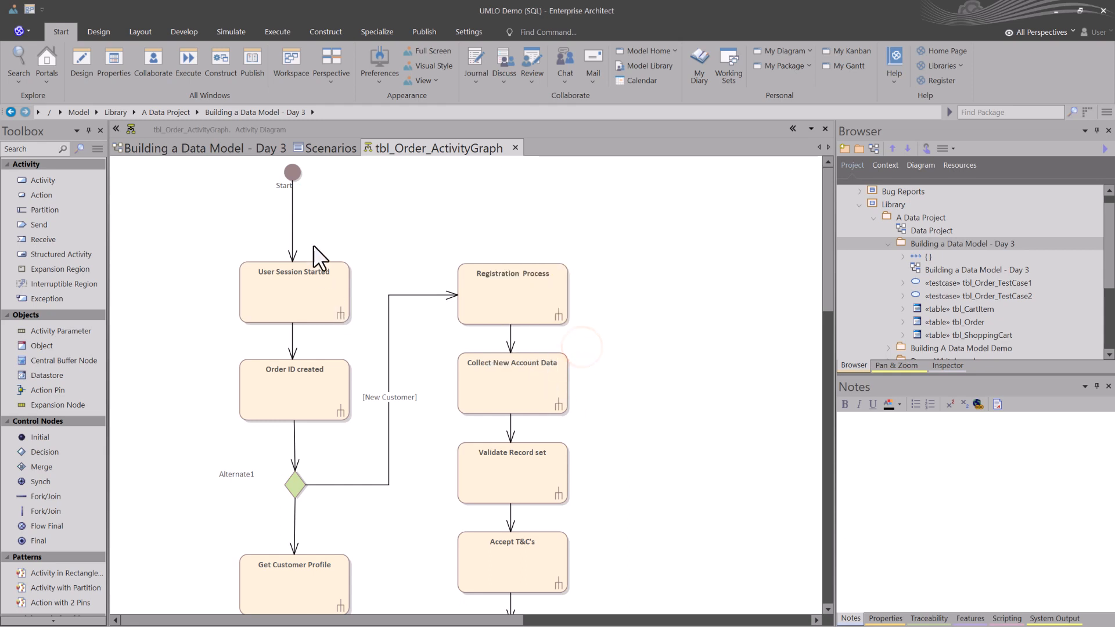
Examine the generated activity flow from Start to End, including the New Customer branch, and close the diagram
{"action": "scroll", "coordinate": [397, 429], "scroll_direction": "down", "scroll_amount": 5}
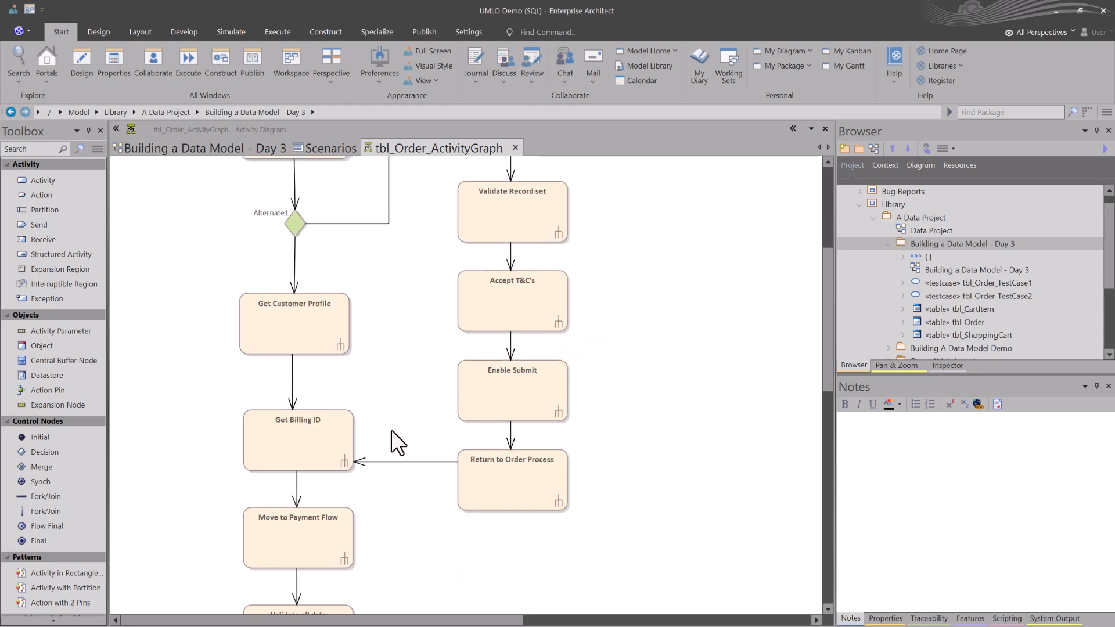
{"action": "scroll", "coordinate": [392, 429], "scroll_direction": "up", "scroll_amount": 5}
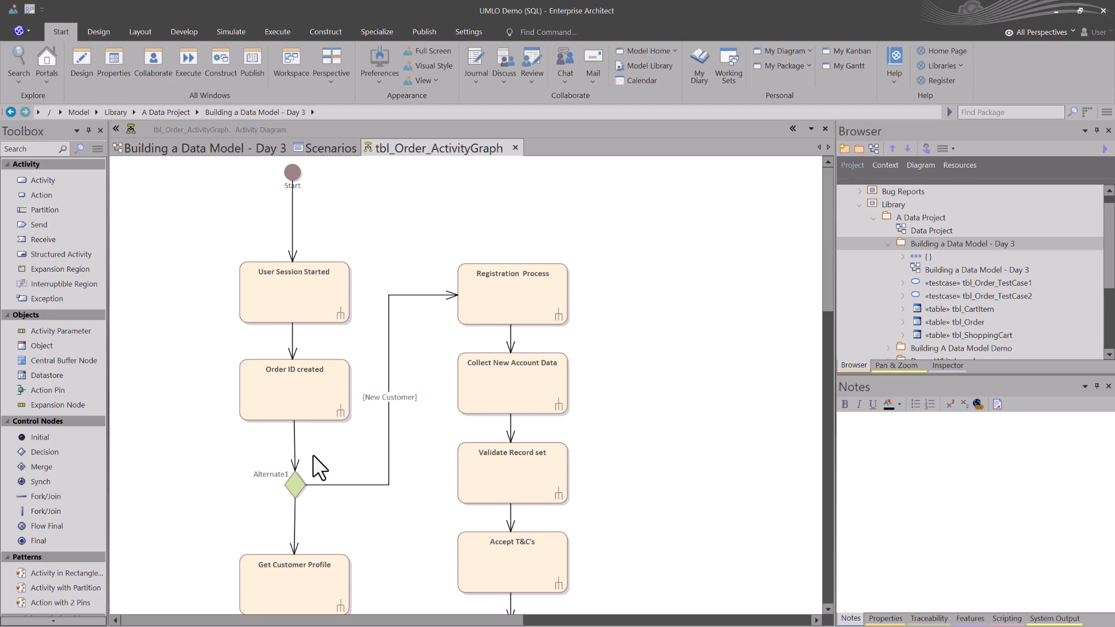
{"action": "scroll", "coordinate": [555, 357], "scroll_direction": "down", "scroll_amount": 10}
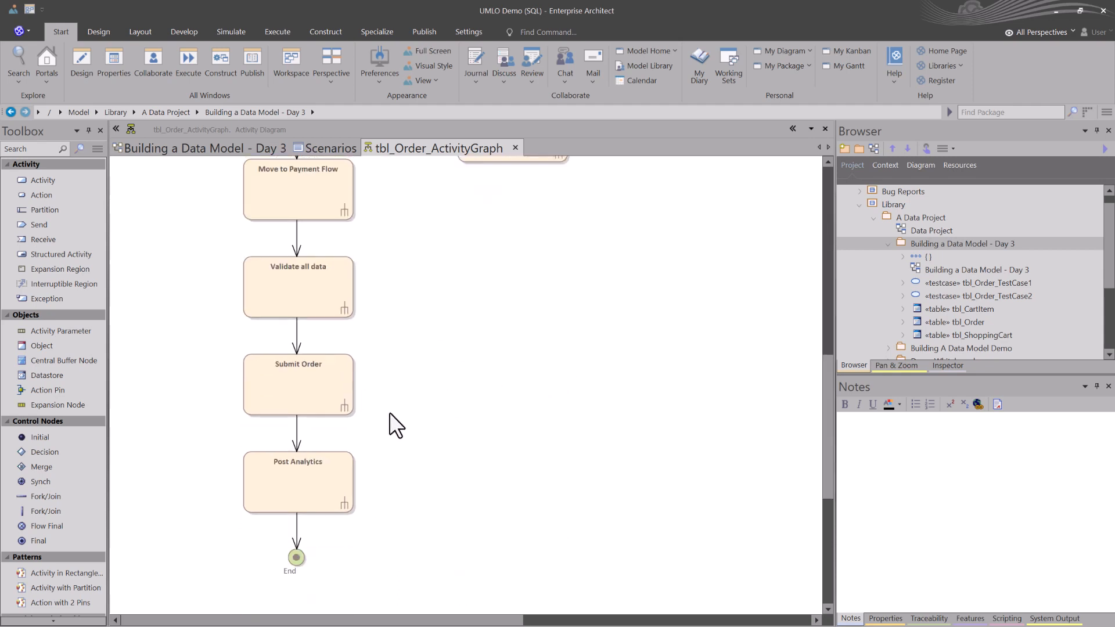
{"action": "scroll", "coordinate": [381, 411], "scroll_direction": "down", "scroll_amount": 3}
{"action": "scroll", "coordinate": [348, 326], "scroll_direction": "up", "scroll_amount": 10}
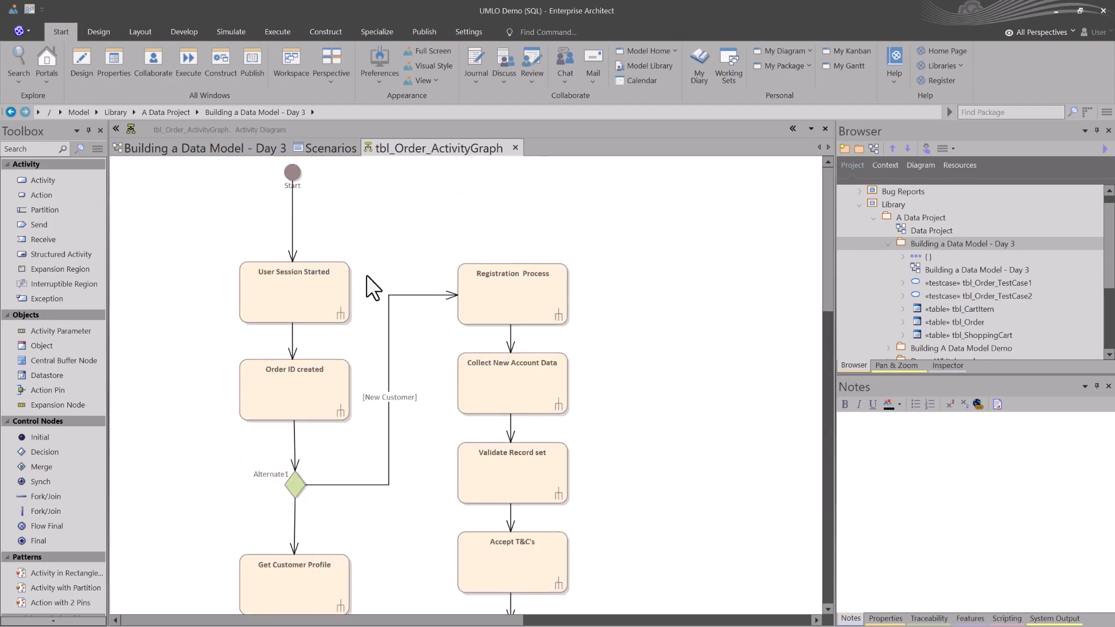
{"action": "left_click", "coordinate": [515, 148]}
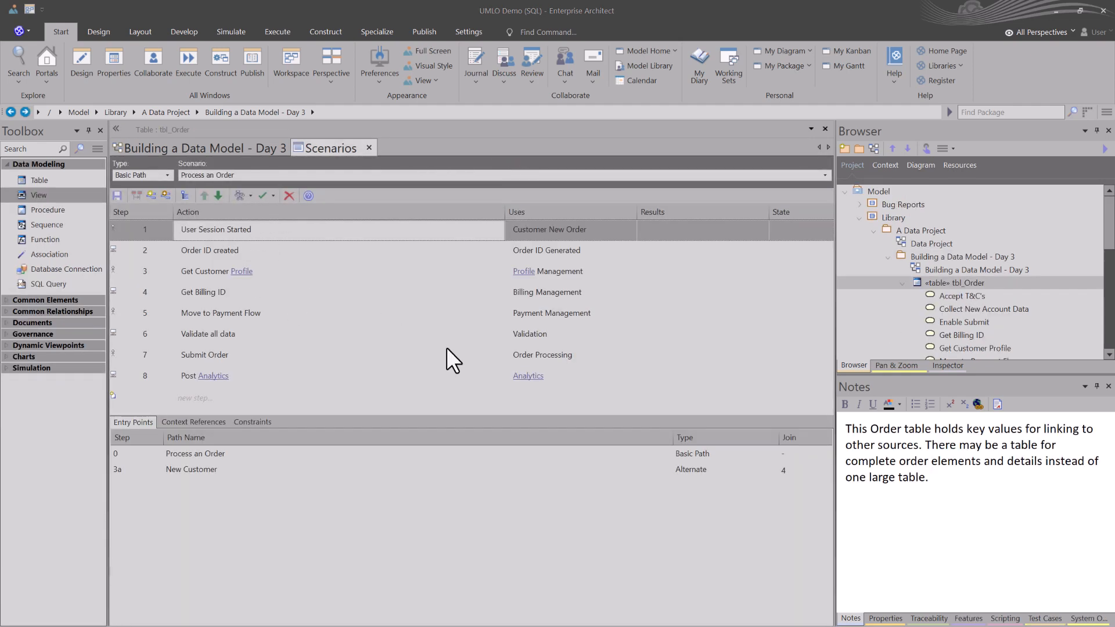
Generate an Internal TestCase diagram from the Process an Order scenario
{"action": "left_click", "coordinate": [272, 197]}
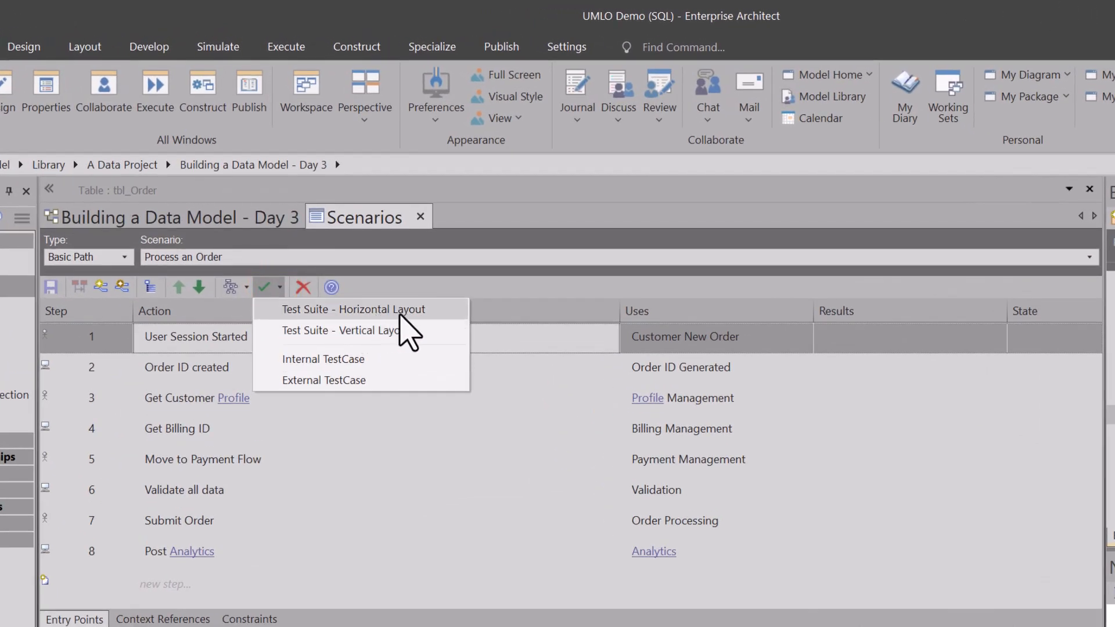
{"action": "left_click", "coordinate": [342, 366]}
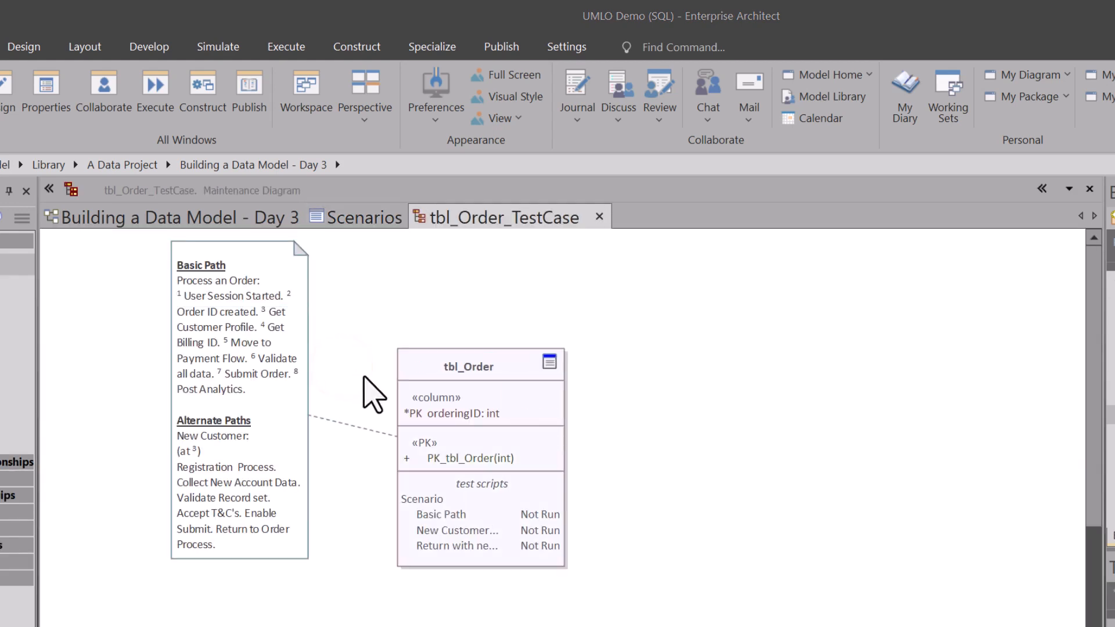
{"action": "left_click", "coordinate": [732, 516]}
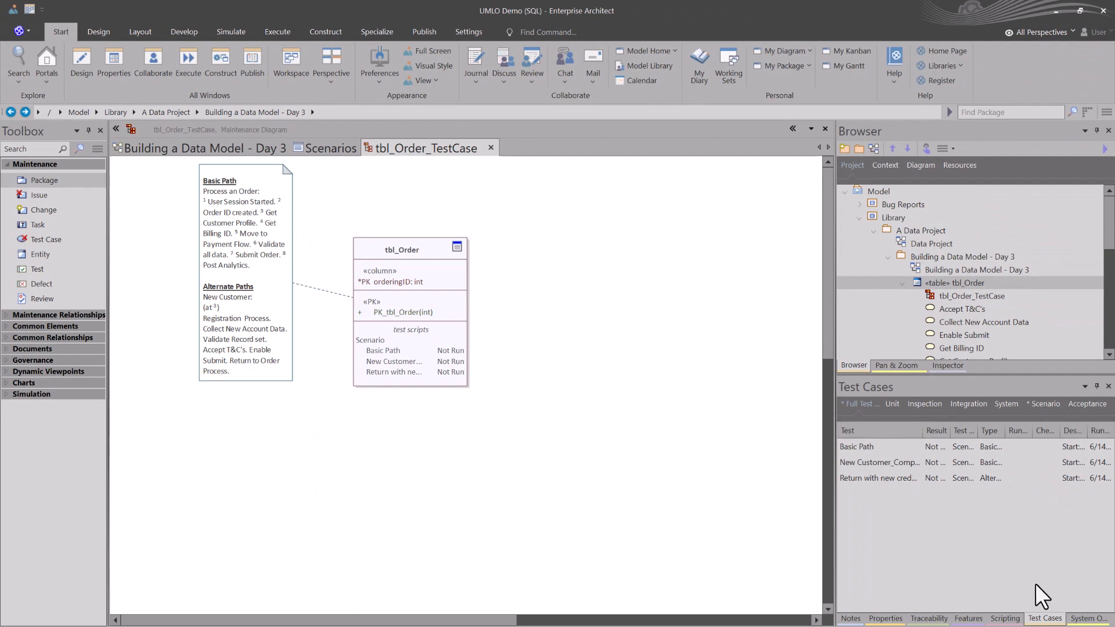
Float and widen the Test Cases window over the diagram, and go through the Basic Path, New Customer_Complete Path and Return with new credentials tests
{"action": "left_click", "coordinate": [1046, 619]}
{"action": "left_click_drag", "start_coordinate": [1046, 620], "coordinate": [171, 321]}
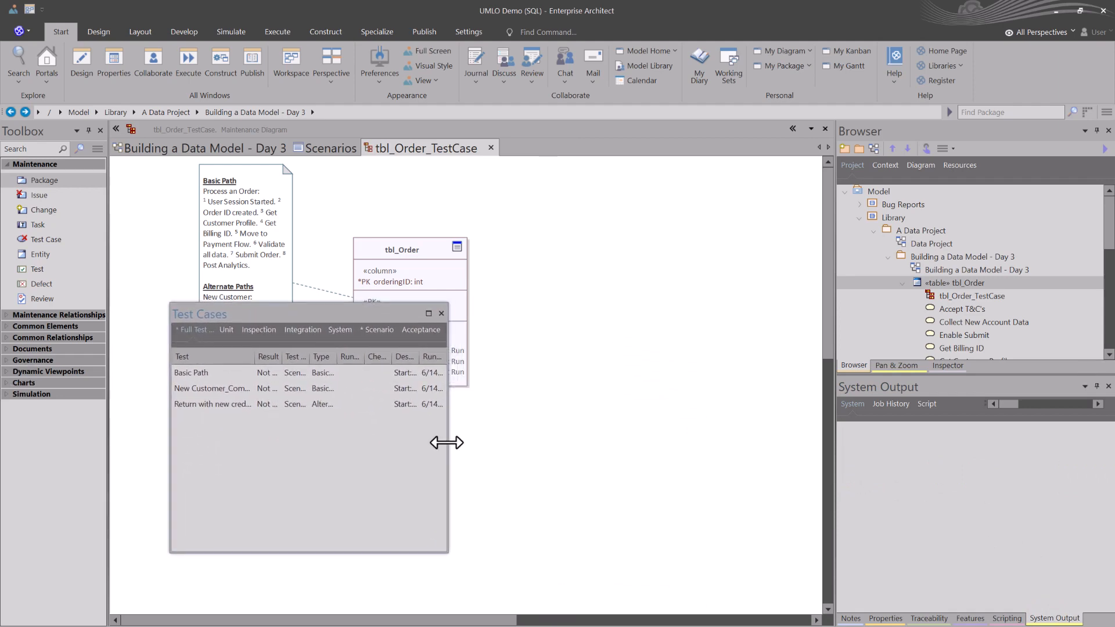
{"action": "left_click_drag", "start_coordinate": [448, 443], "coordinate": [804, 429]}
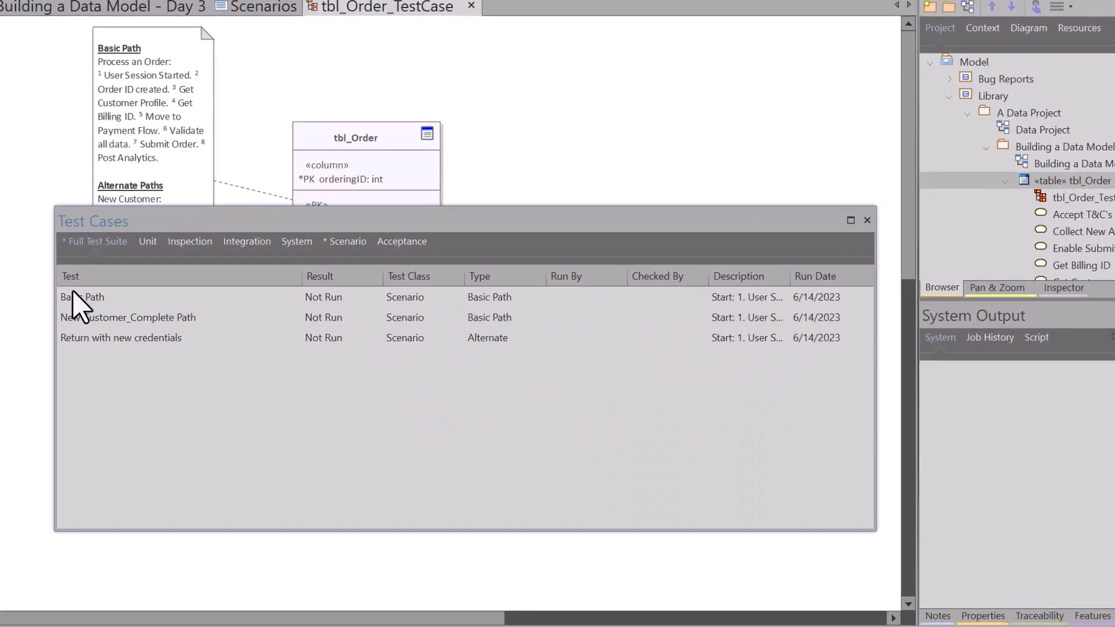
{"action": "left_click", "coordinate": [184, 373]}
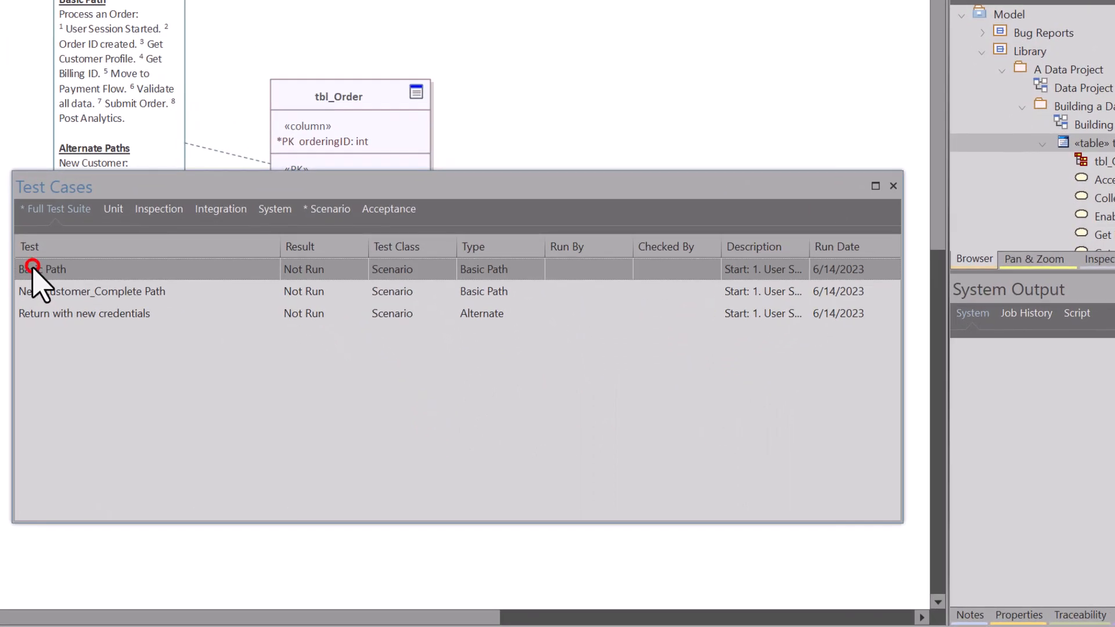
{"action": "left_click", "coordinate": [68, 289]}
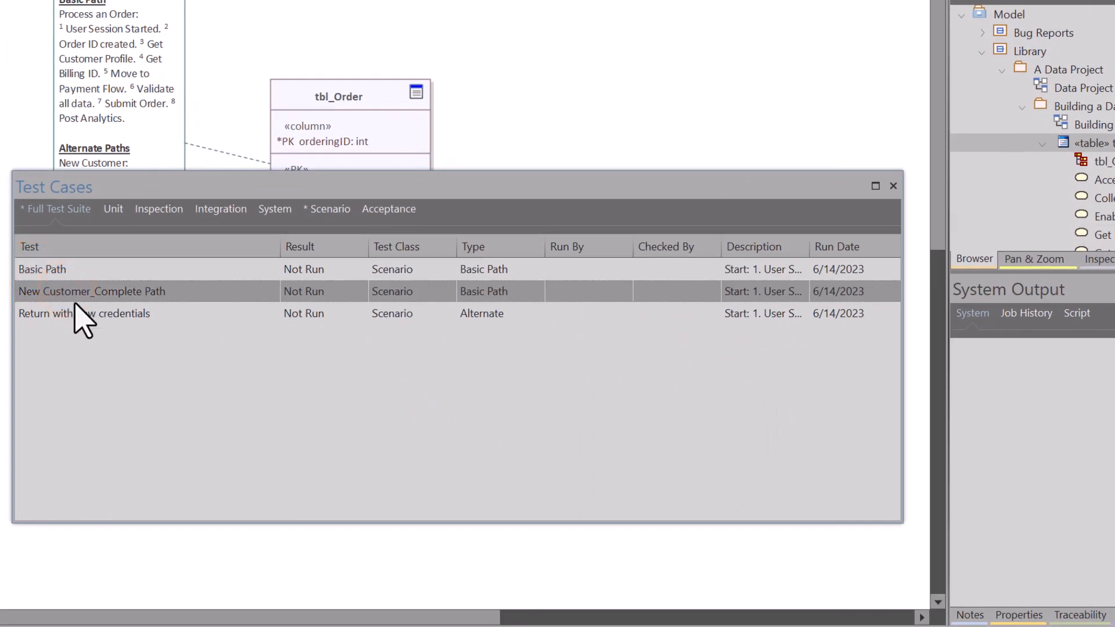
{"action": "left_click", "coordinate": [78, 314]}
Open the Basic Path test details, read the description through to its end, inspect the Result options, and close without changes
{"action": "double_click", "coordinate": [74, 270]}
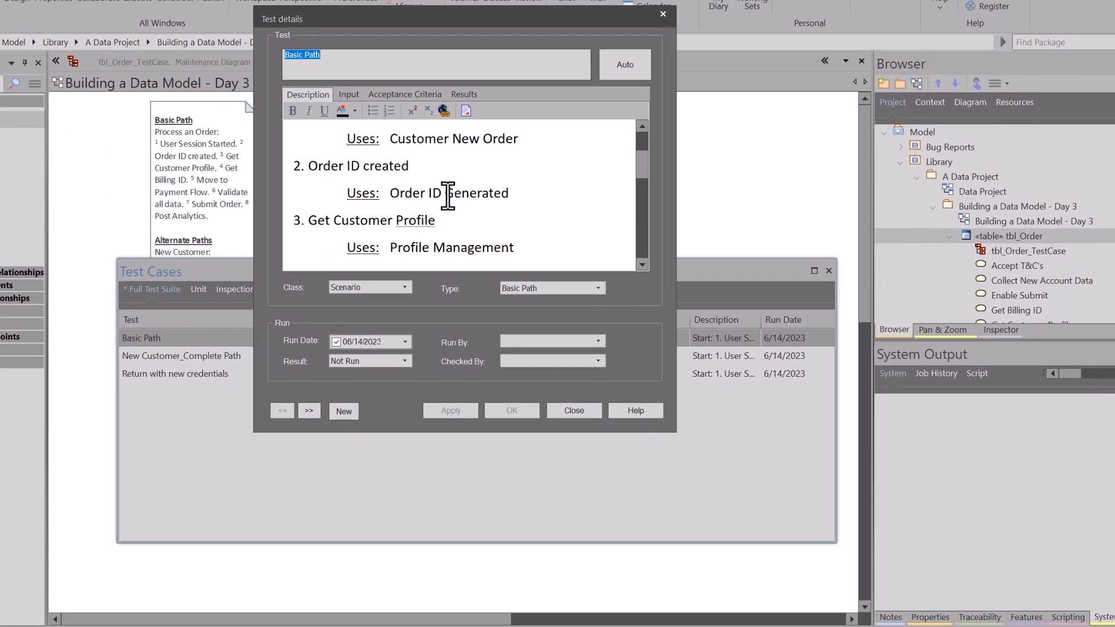
{"action": "scroll", "coordinate": [348, 192], "scroll_direction": "up", "scroll_amount": 2}
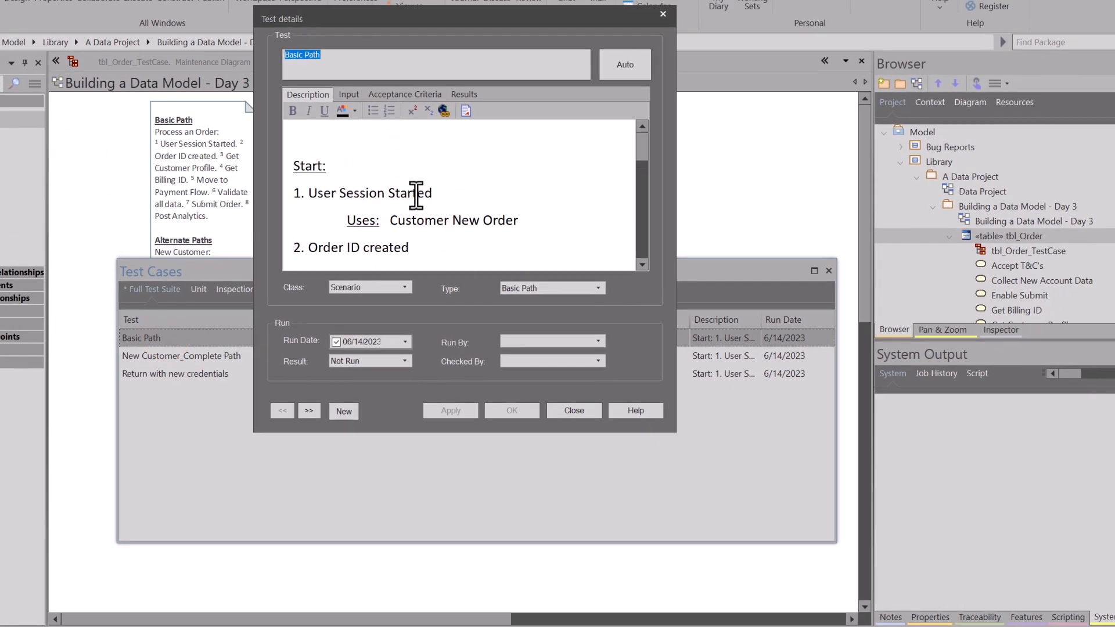
{"action": "scroll", "coordinate": [337, 174], "scroll_direction": "down", "scroll_amount": 2}
{"action": "scroll", "coordinate": [339, 174], "scroll_direction": "down", "scroll_amount": 6}
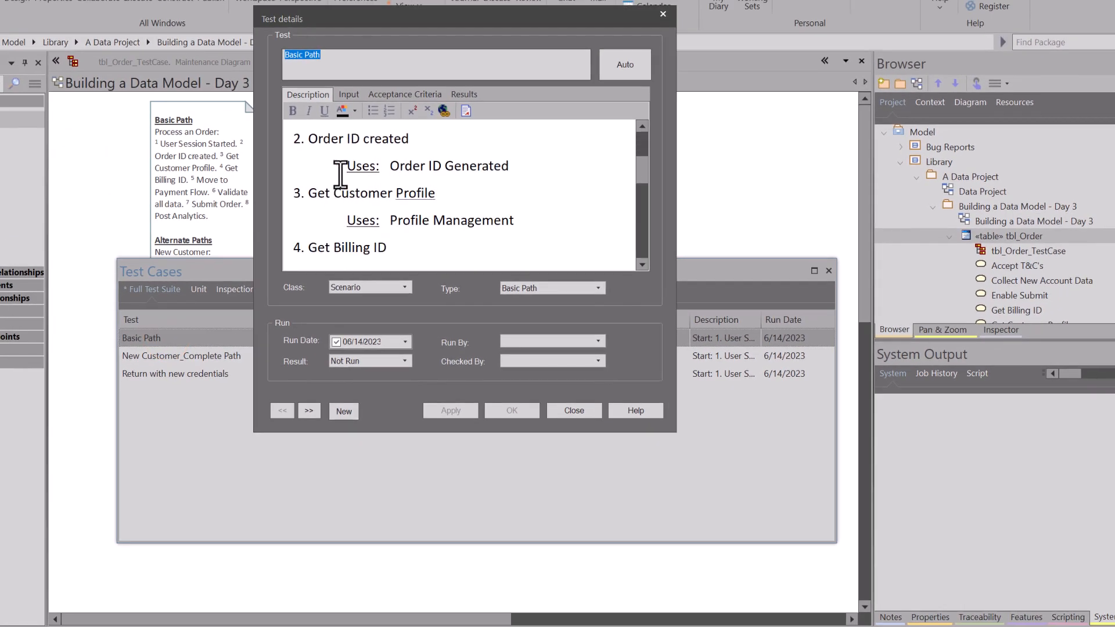
{"action": "scroll", "coordinate": [341, 175], "scroll_direction": "down", "scroll_amount": 6}
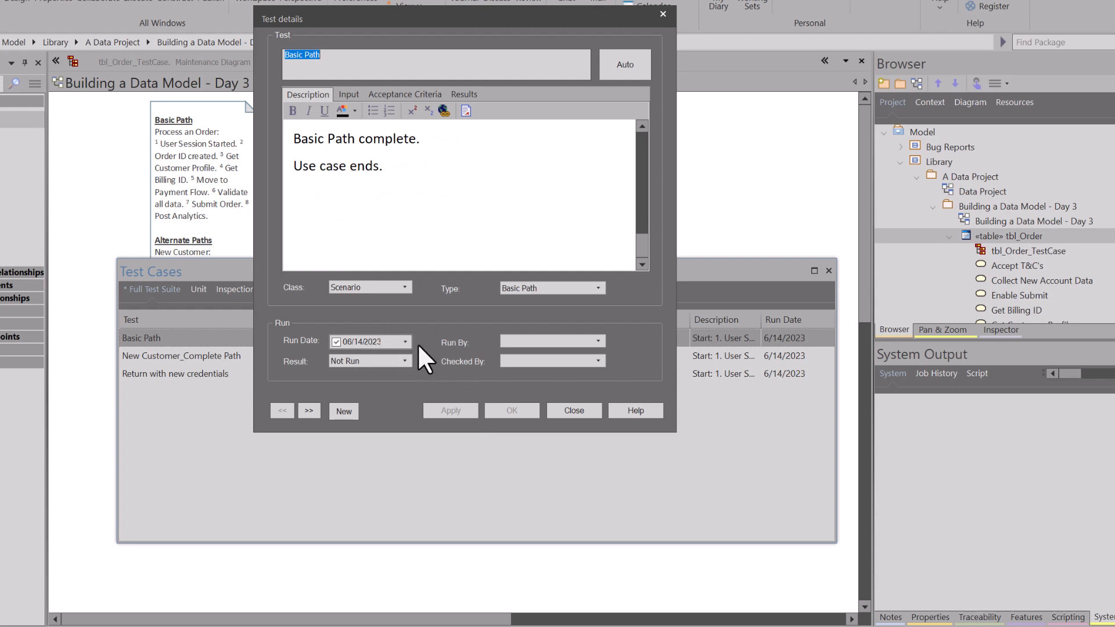
{"action": "left_click", "coordinate": [401, 359]}
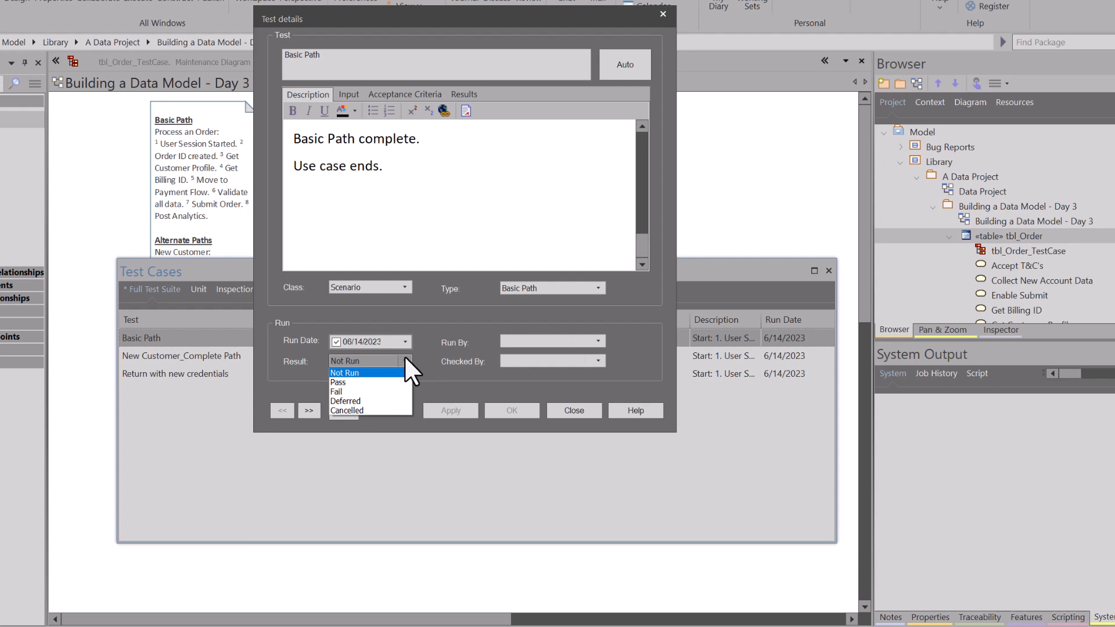
{"action": "left_click", "coordinate": [406, 360]}
{"action": "left_click", "coordinate": [574, 410]}
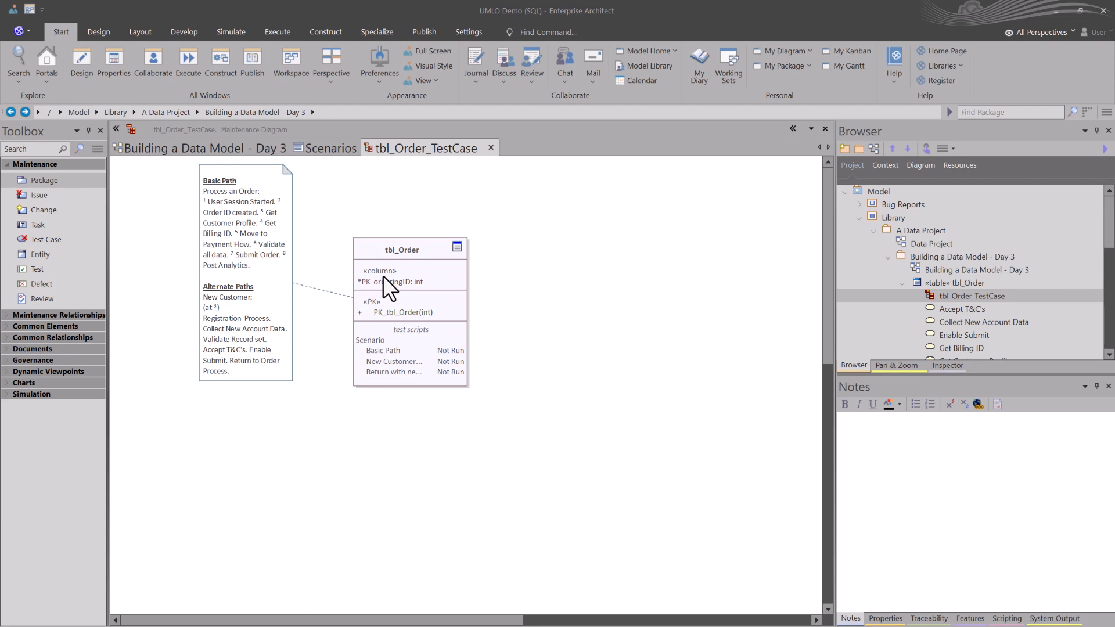
Dock the Notes window beside the diagram with the scenario note's text, and display the notes of tbl_Order's Basic Path test script
{"action": "left_click", "coordinate": [277, 185]}
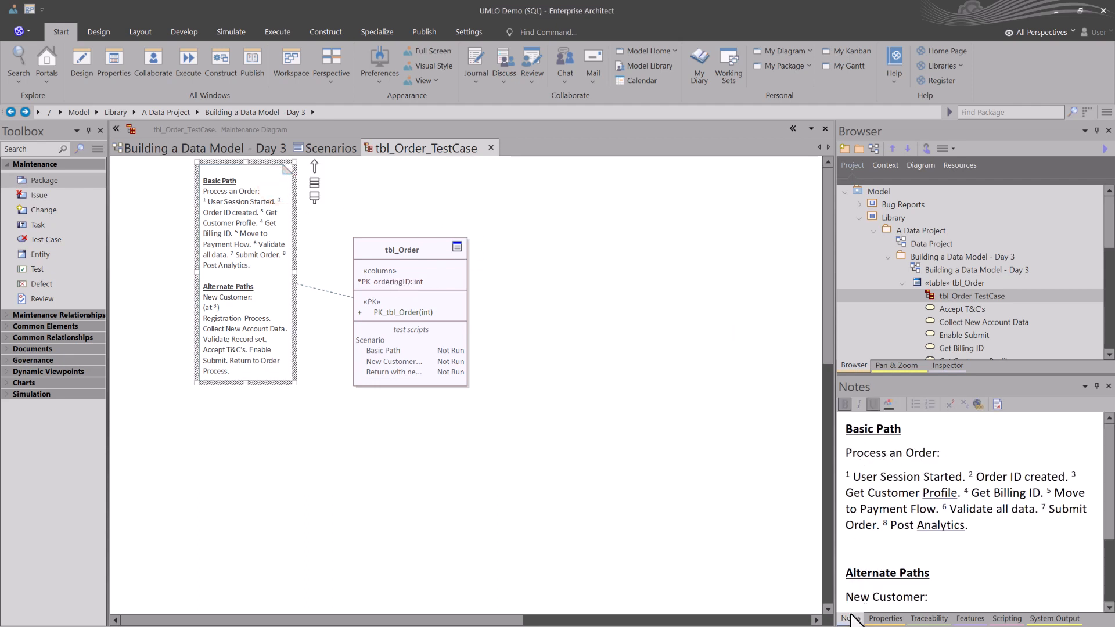
{"action": "left_click_drag", "start_coordinate": [850, 617], "coordinate": [501, 378]}
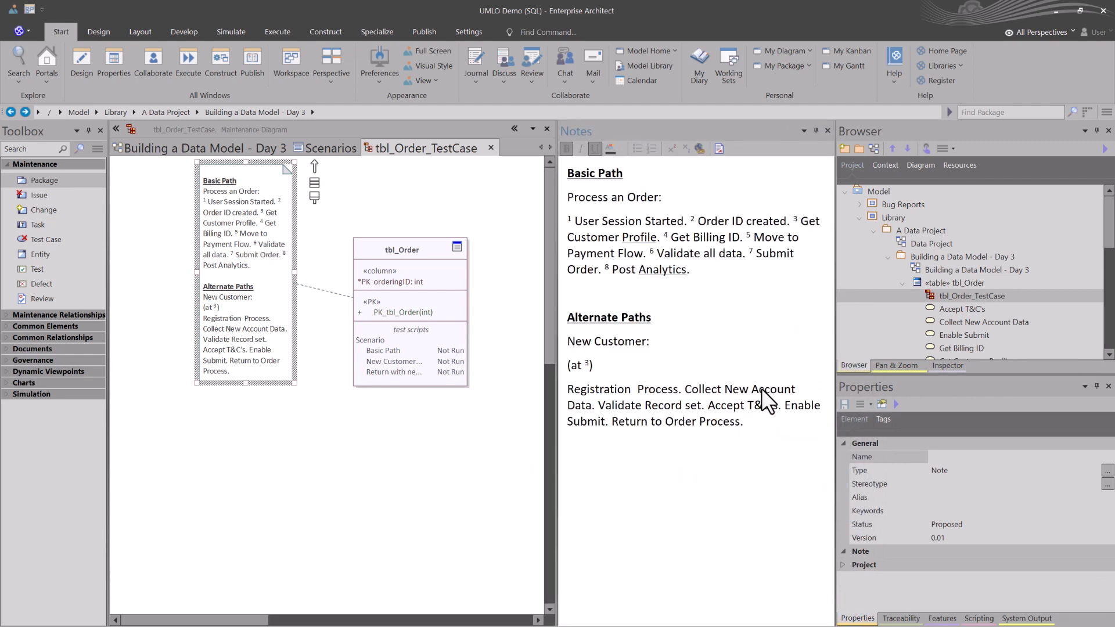
{"action": "left_click", "coordinate": [385, 350]}
{"action": "left_click", "coordinate": [390, 351]}
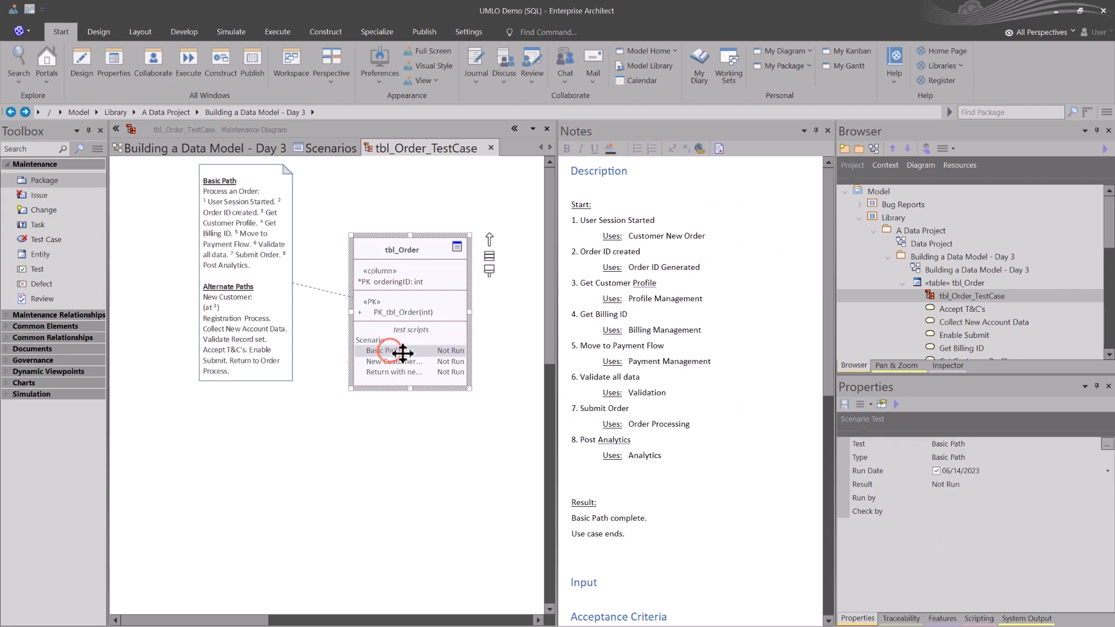
Check the Input, Acceptance Criteria and Results sections of the Basic Path test, and return to its description
{"action": "scroll", "coordinate": [645, 292], "scroll_direction": "down", "scroll_amount": 3}
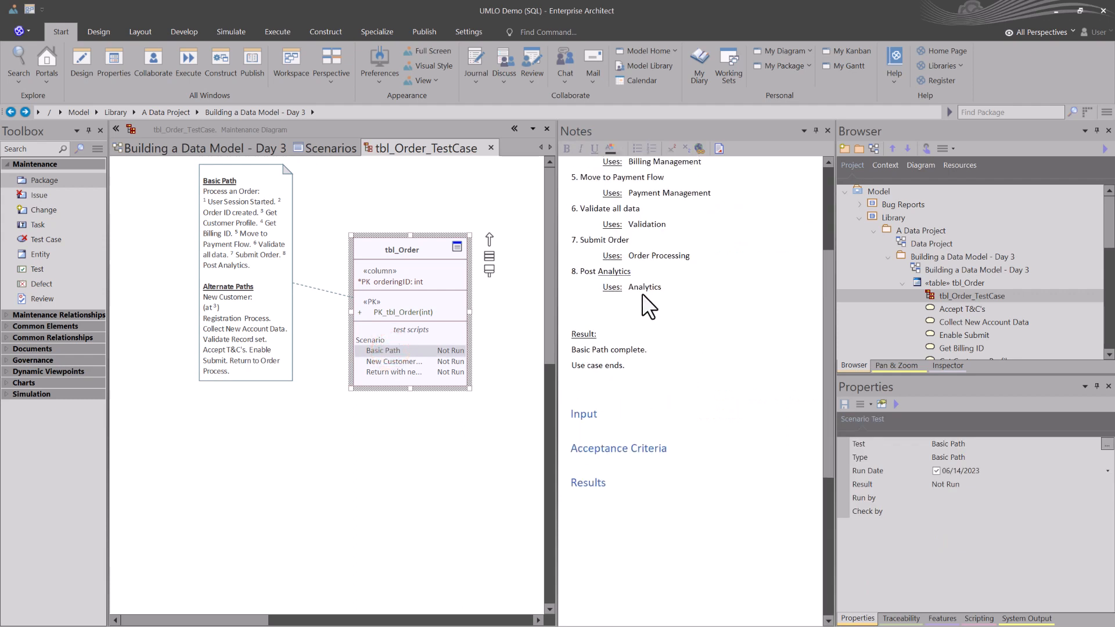
{"action": "left_click", "coordinate": [591, 427]}
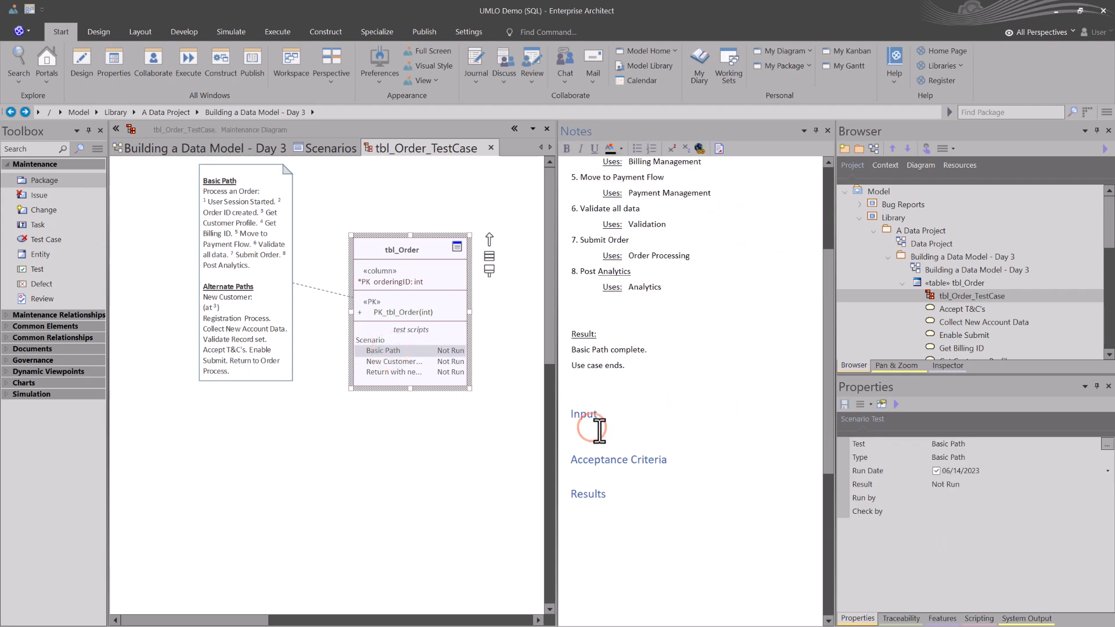
{"action": "left_click", "coordinate": [588, 470]}
{"action": "left_click", "coordinate": [586, 497]}
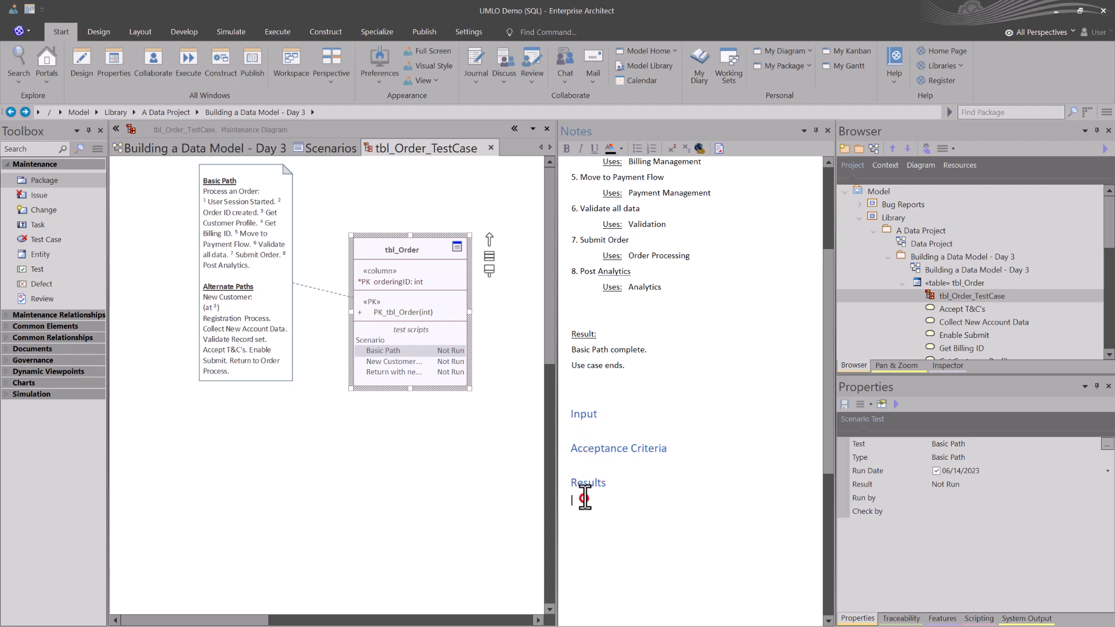
{"action": "left_click", "coordinate": [402, 349]}
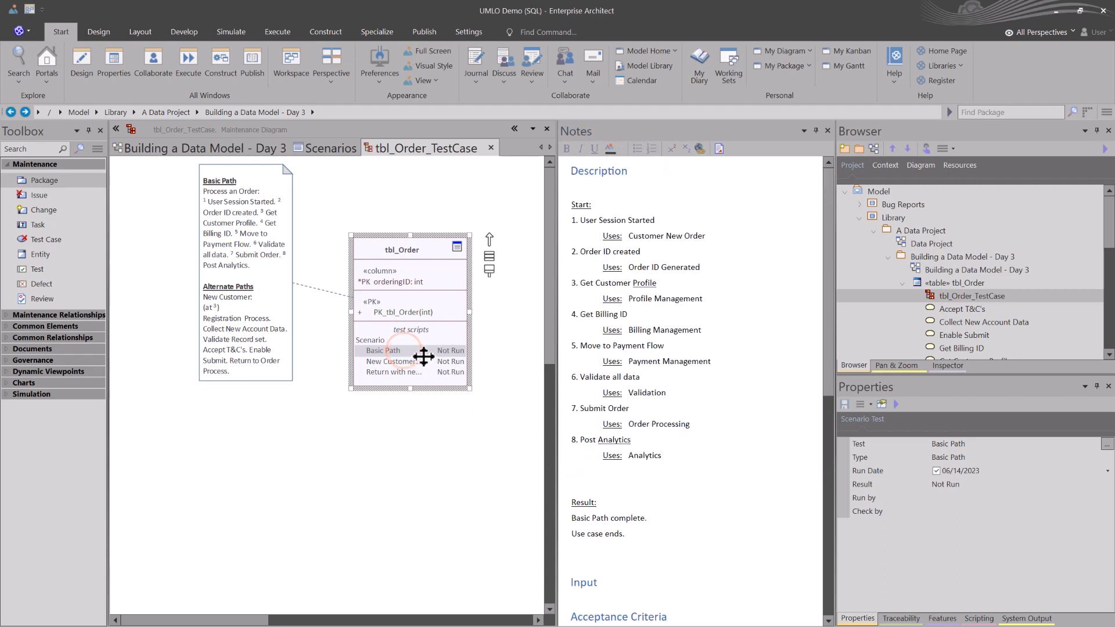
Read through the descriptions of the New Customer_Complete Path and Return with new credentials tests on tbl_Order
{"action": "left_click", "coordinate": [397, 363]}
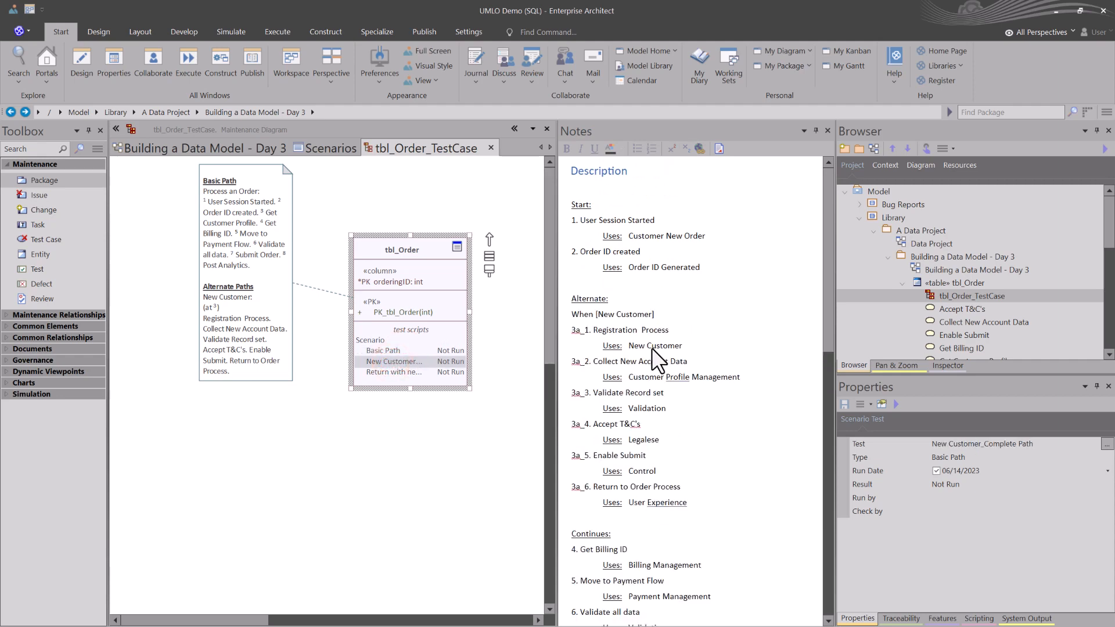
{"action": "scroll", "coordinate": [648, 351], "scroll_direction": "down", "scroll_amount": 4}
{"action": "scroll", "coordinate": [648, 351], "scroll_direction": "up", "scroll_amount": 4}
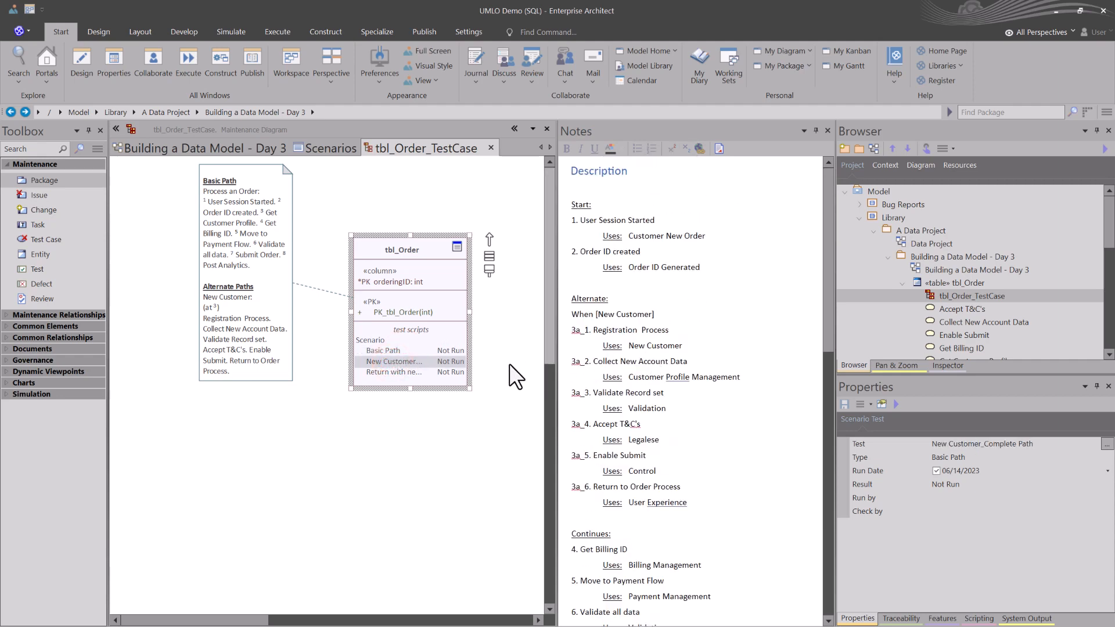
{"action": "left_click", "coordinate": [408, 374]}
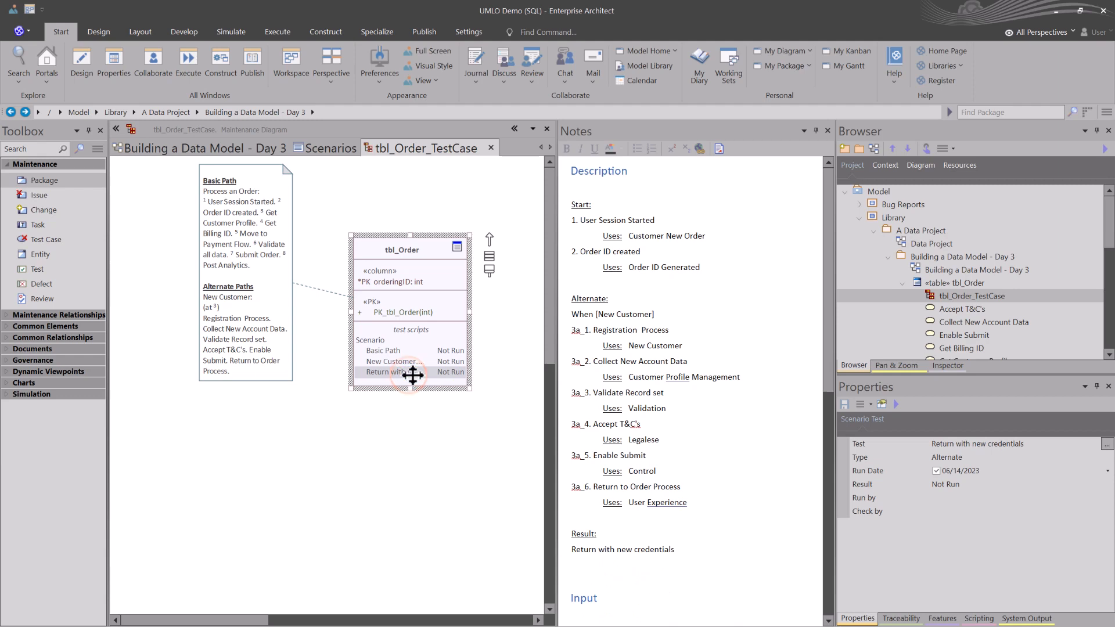
{"action": "scroll", "coordinate": [612, 375], "scroll_direction": "down", "scroll_amount": 5}
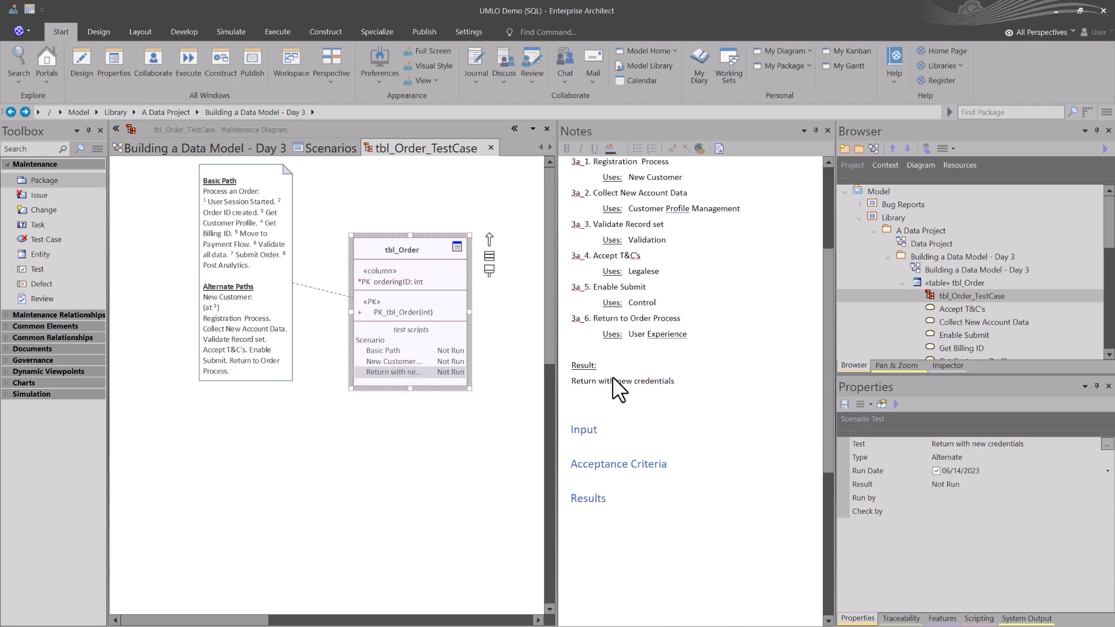
{"action": "scroll", "coordinate": [612, 376], "scroll_direction": "up", "scroll_amount": 5}
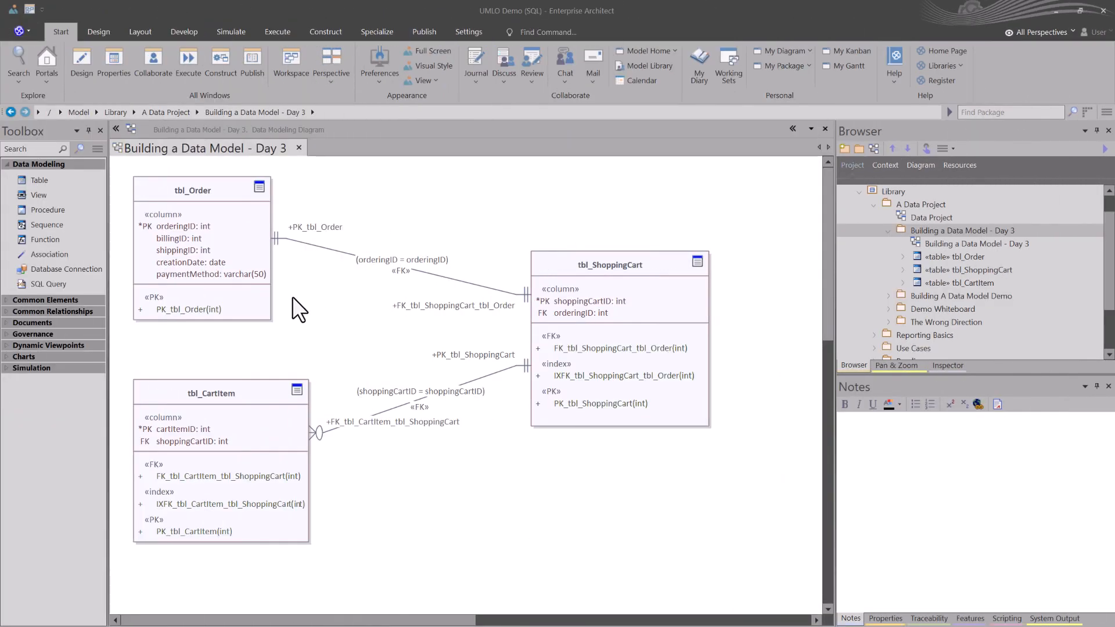
Create a version 0.01 baseline of the Building a Data Model - Day 3 package, including sub-packages, and recheck the package's baseline list
{"action": "left_click", "coordinate": [944, 230]}
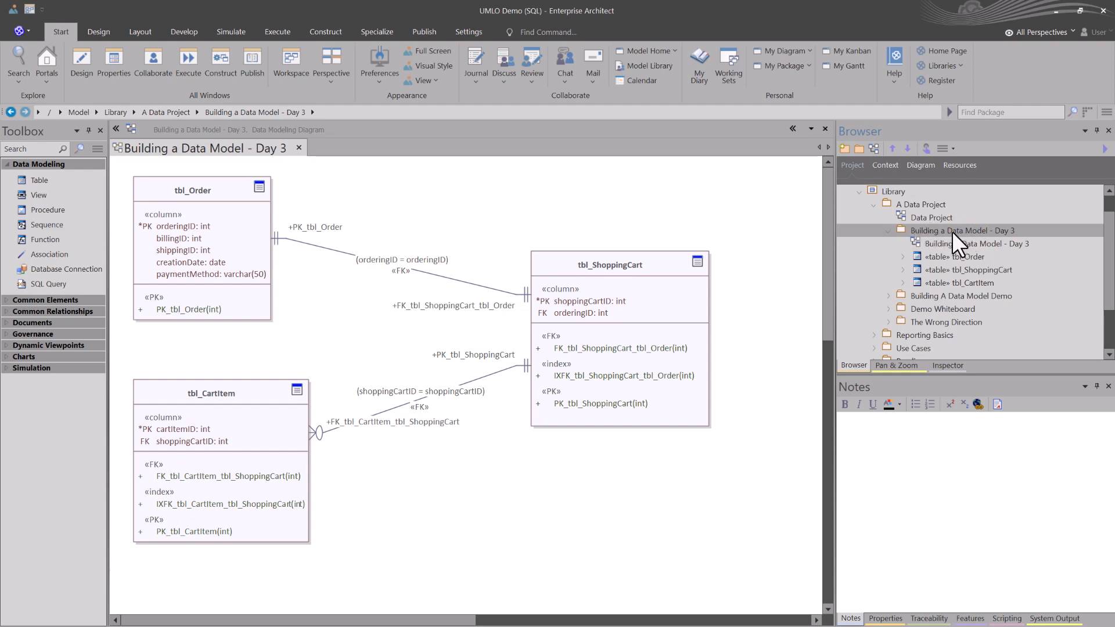
{"action": "key", "text": "ctrl+alt+b"}
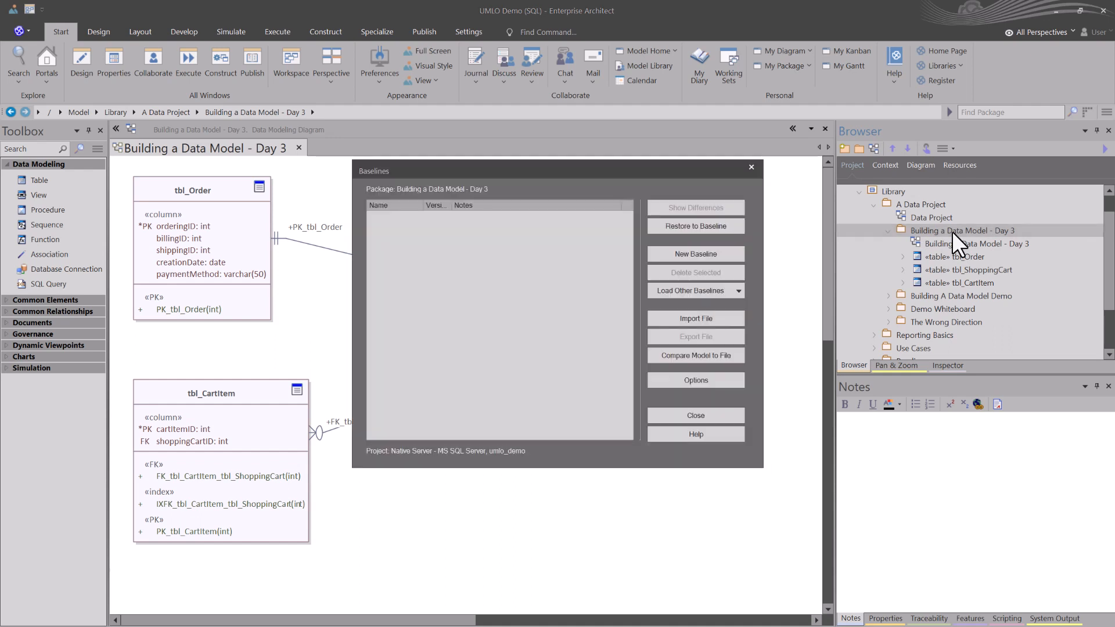
{"action": "left_click", "coordinate": [707, 254]}
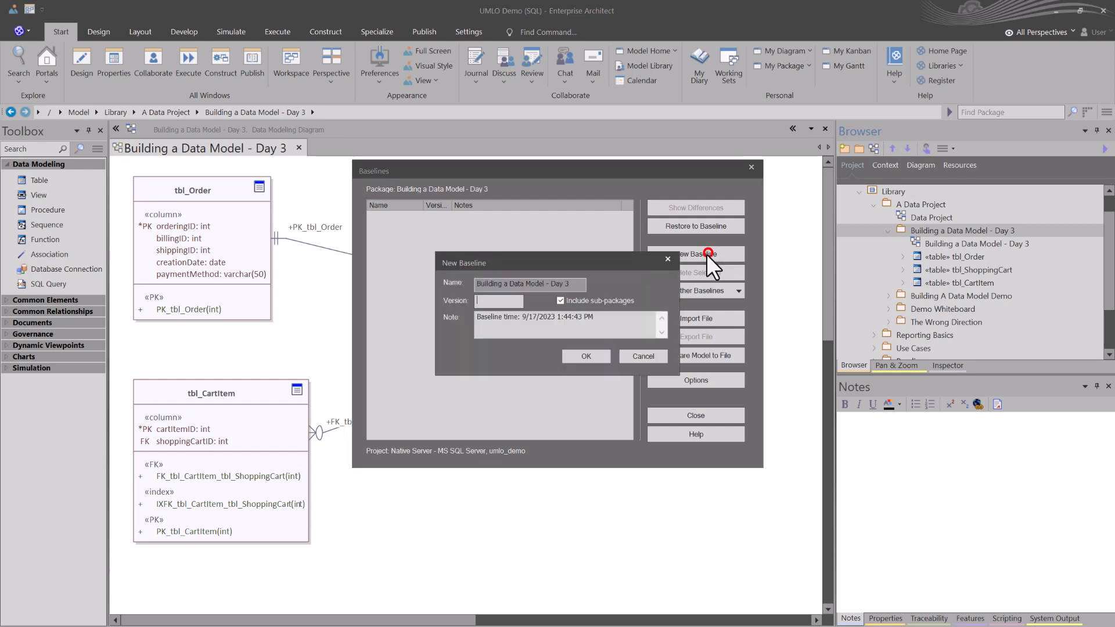
{"action": "left_click", "coordinate": [494, 303]}
{"action": "left_click", "coordinate": [585, 356]}
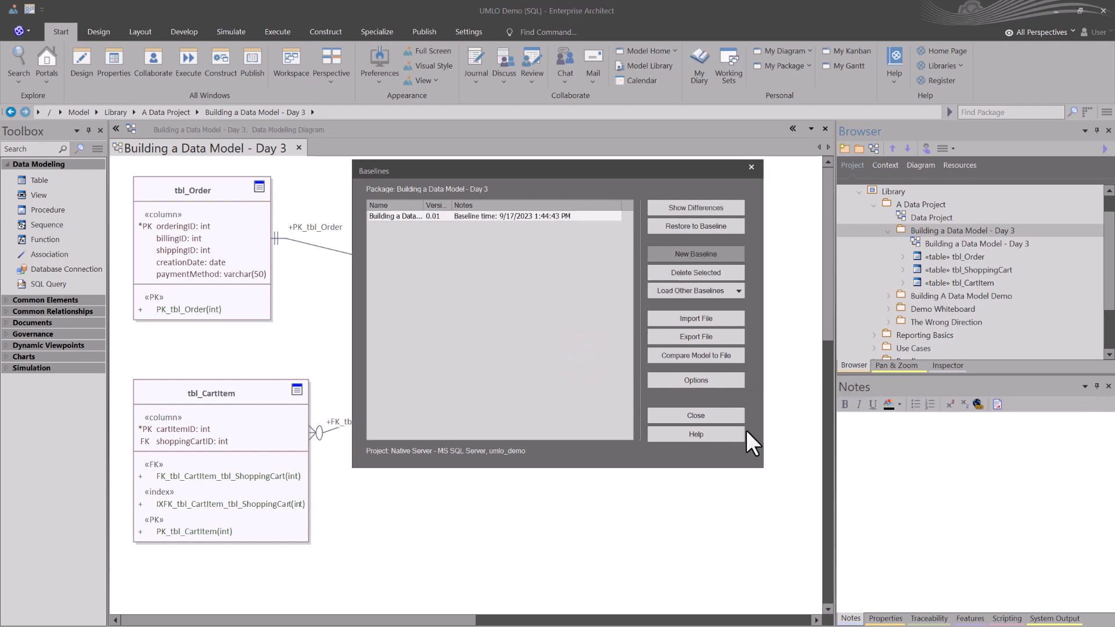
{"action": "left_click", "coordinate": [695, 416]}
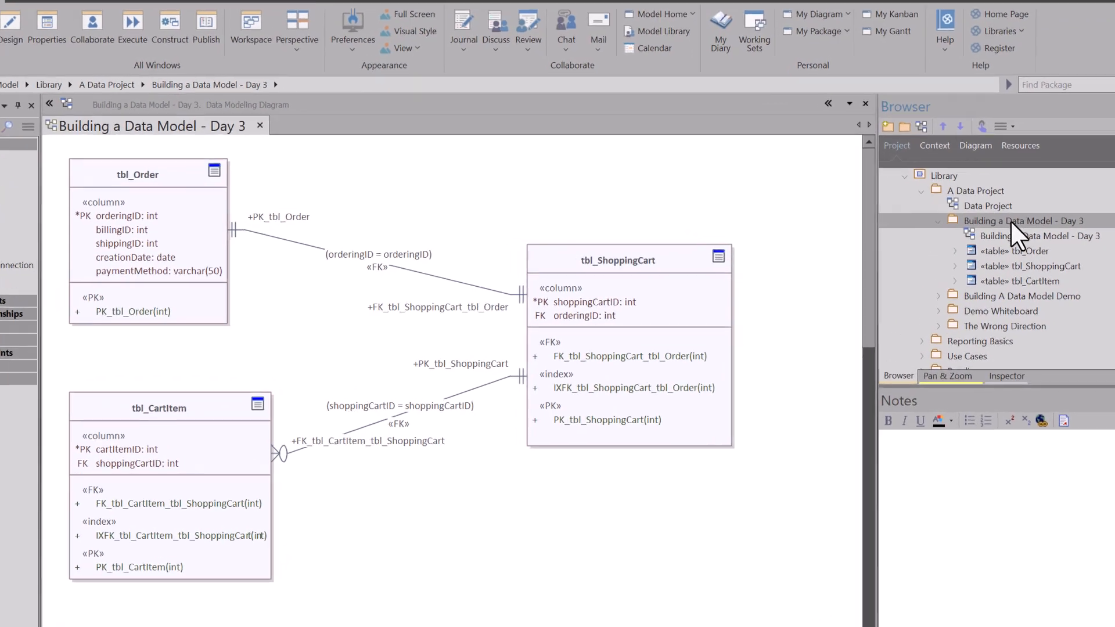
{"action": "key", "text": "ctrl+alt+b"}
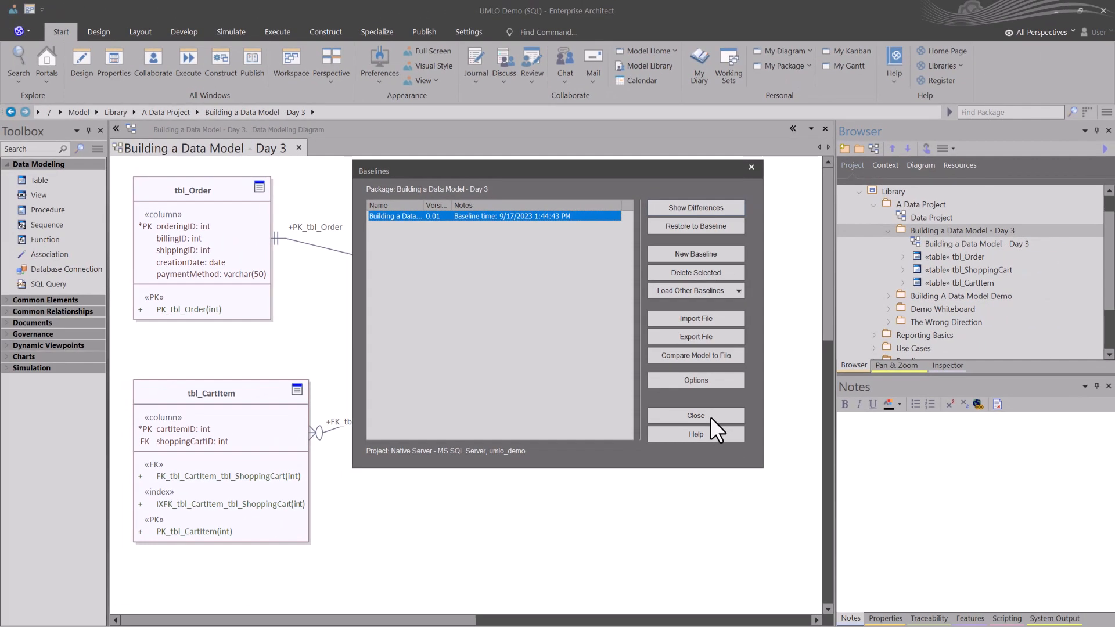
{"action": "left_click", "coordinate": [710, 418]}
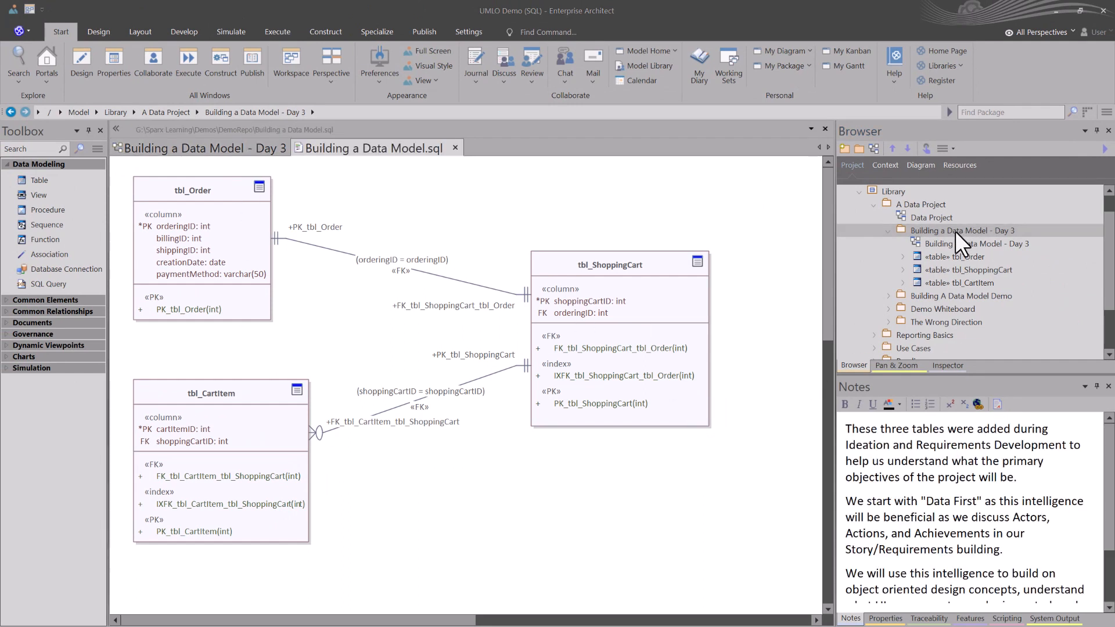
{"action": "left_click", "coordinate": [954, 231]}
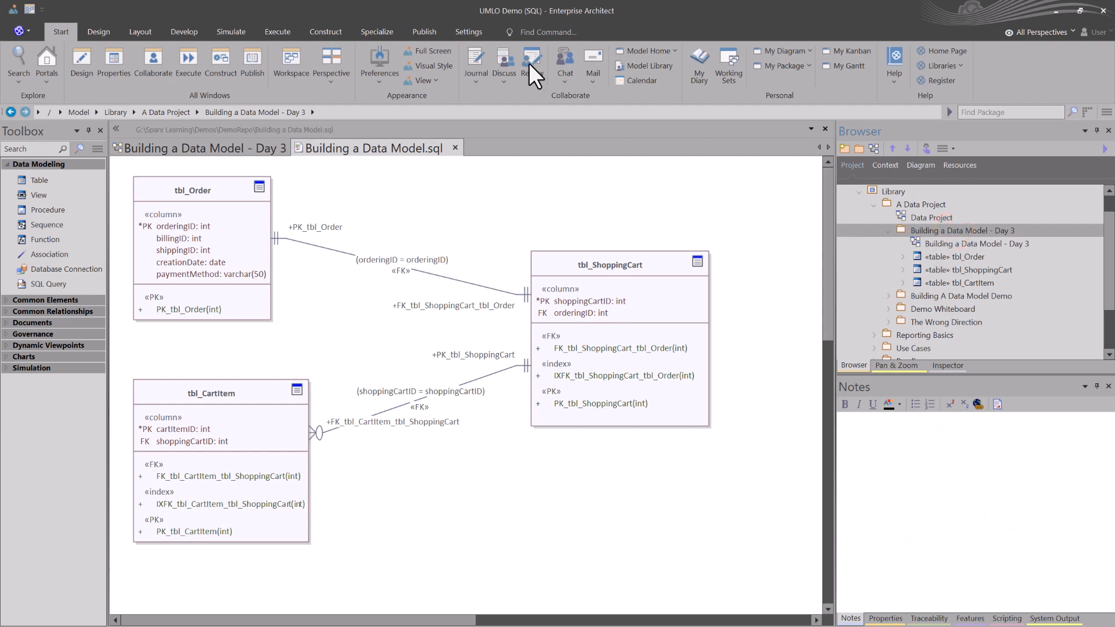
{"action": "left_click", "coordinate": [421, 30]}
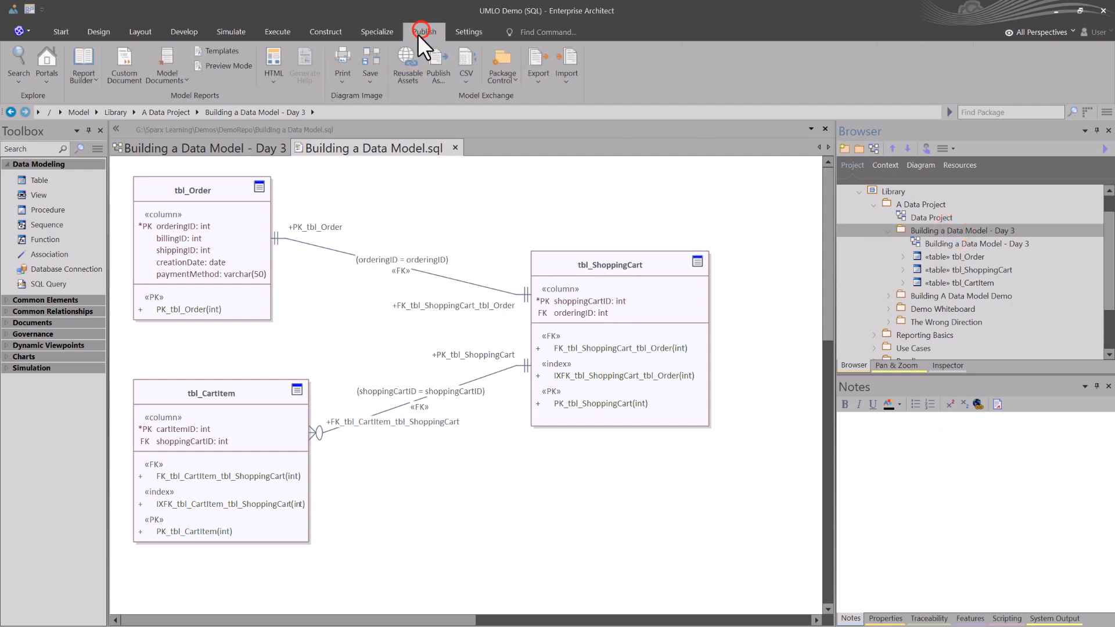
{"action": "left_click", "coordinate": [90, 56]}
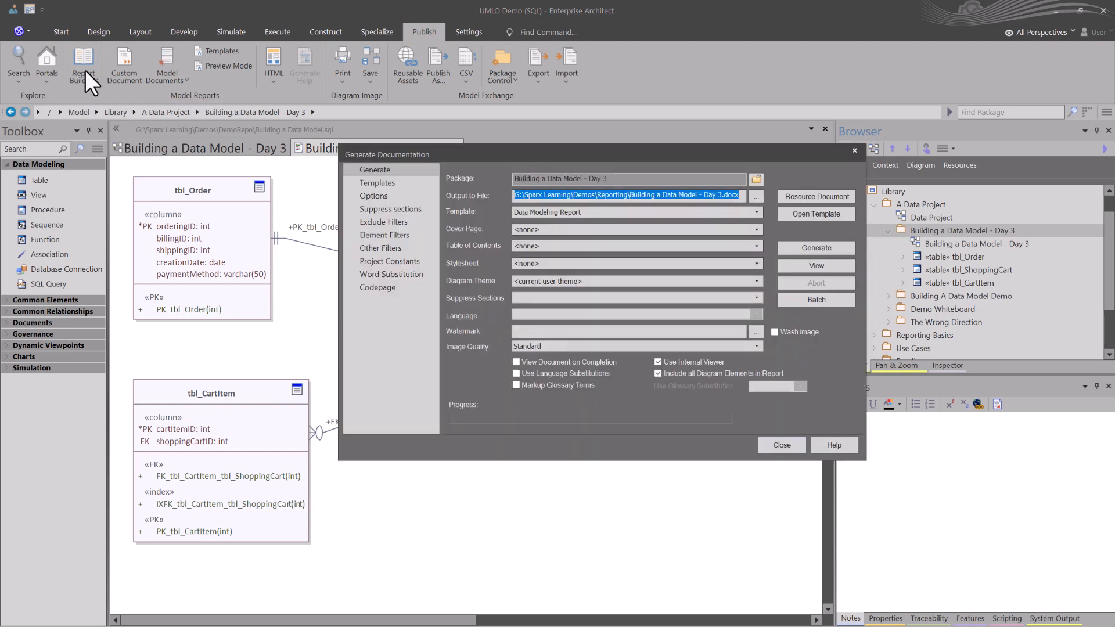
{"action": "left_click", "coordinate": [783, 445]}
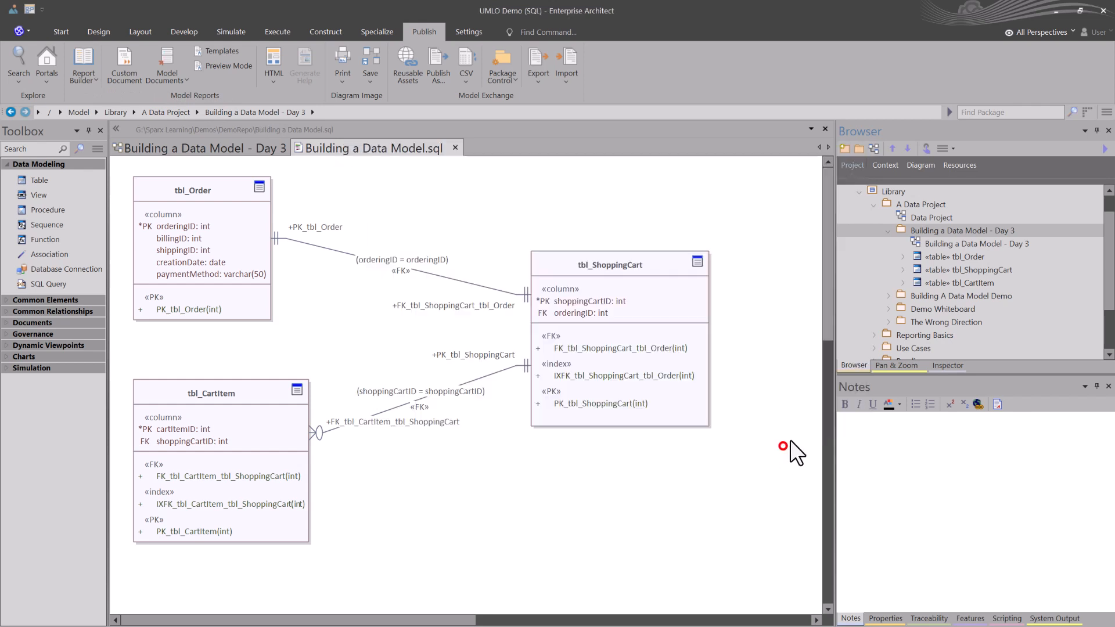
Open documentation generation for the Day 3 package, check the output file path, browse the templates and choose Data Modeling Report
{"action": "left_click", "coordinate": [929, 231]}
{"action": "key", "text": "F8"}
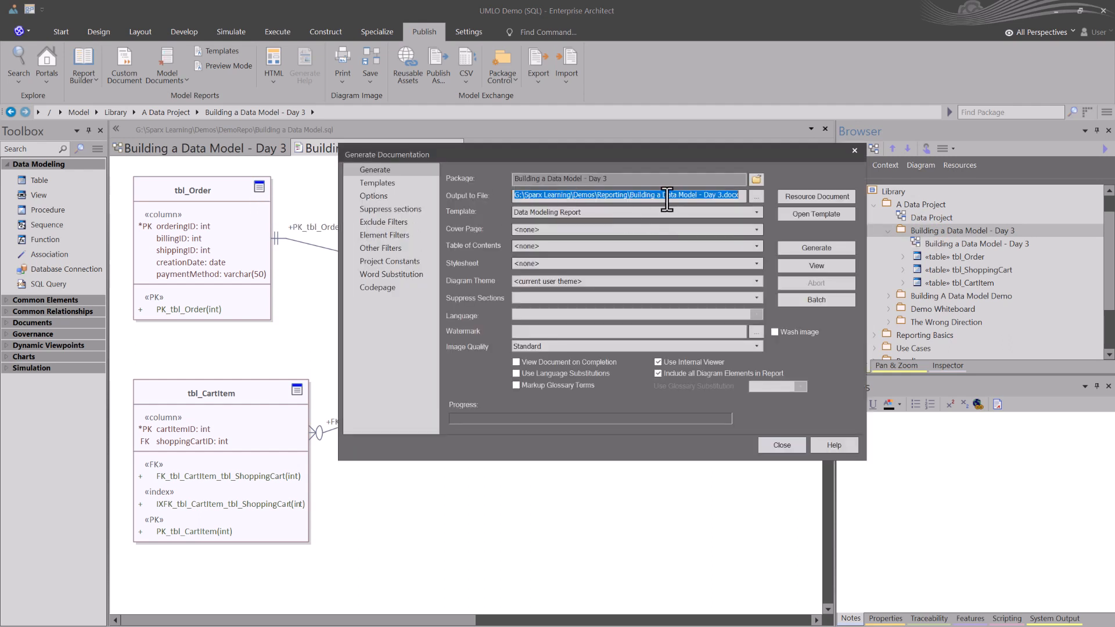
{"action": "key", "text": "Delete"}
{"action": "left_click", "coordinate": [634, 193]}
{"action": "left_click_drag", "start_coordinate": [657, 197], "coordinate": [723, 197]}
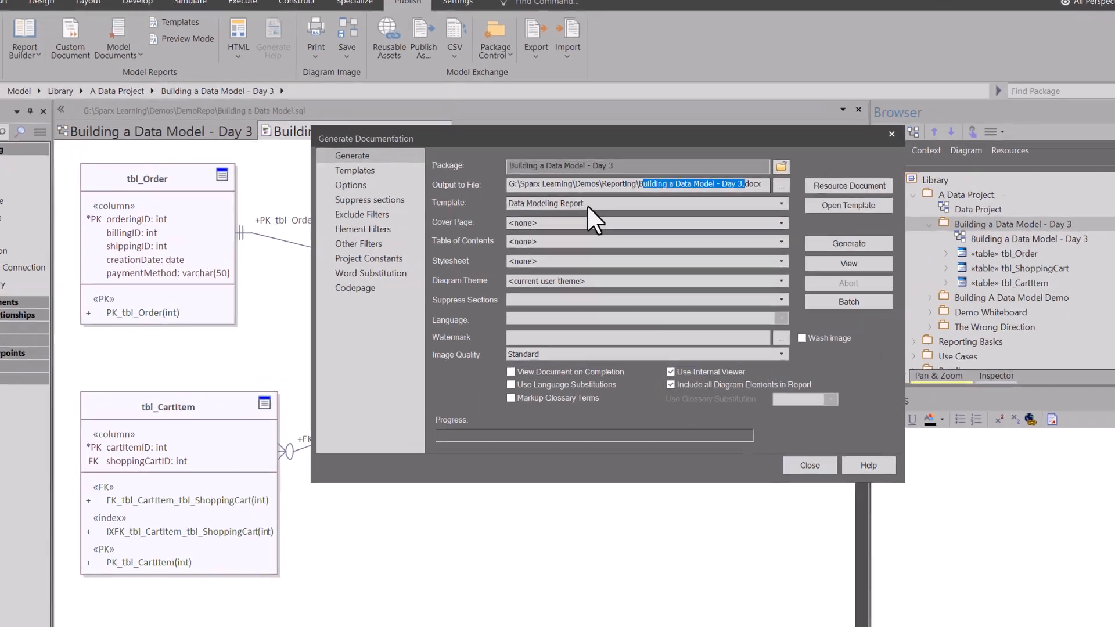
{"action": "left_click", "coordinate": [584, 211]}
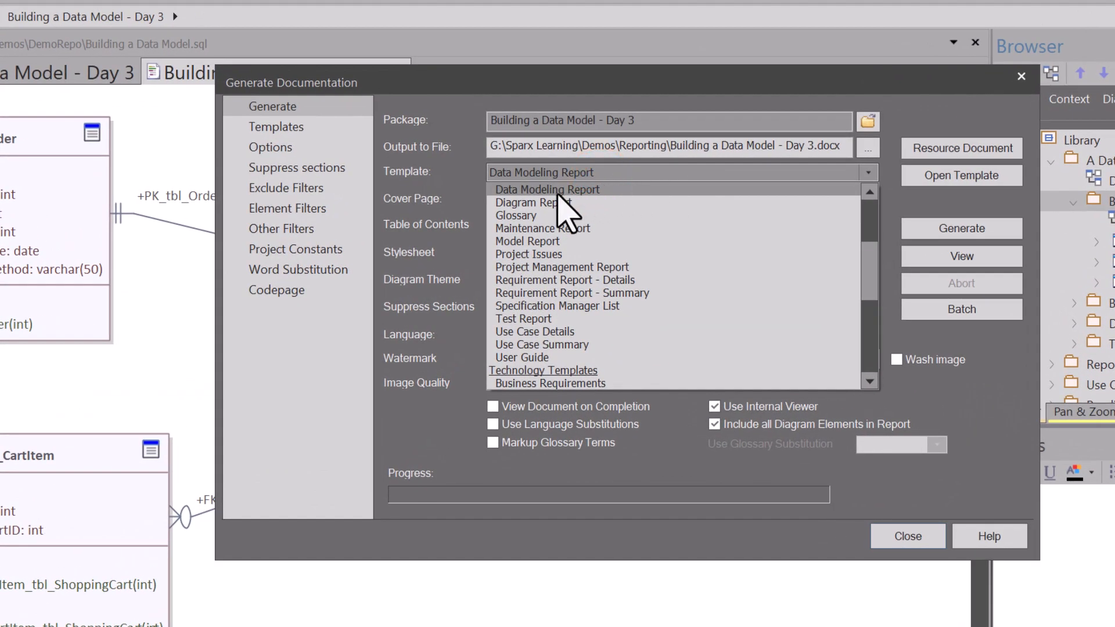
{"action": "scroll", "coordinate": [560, 212], "scroll_direction": "up", "scroll_amount": 5}
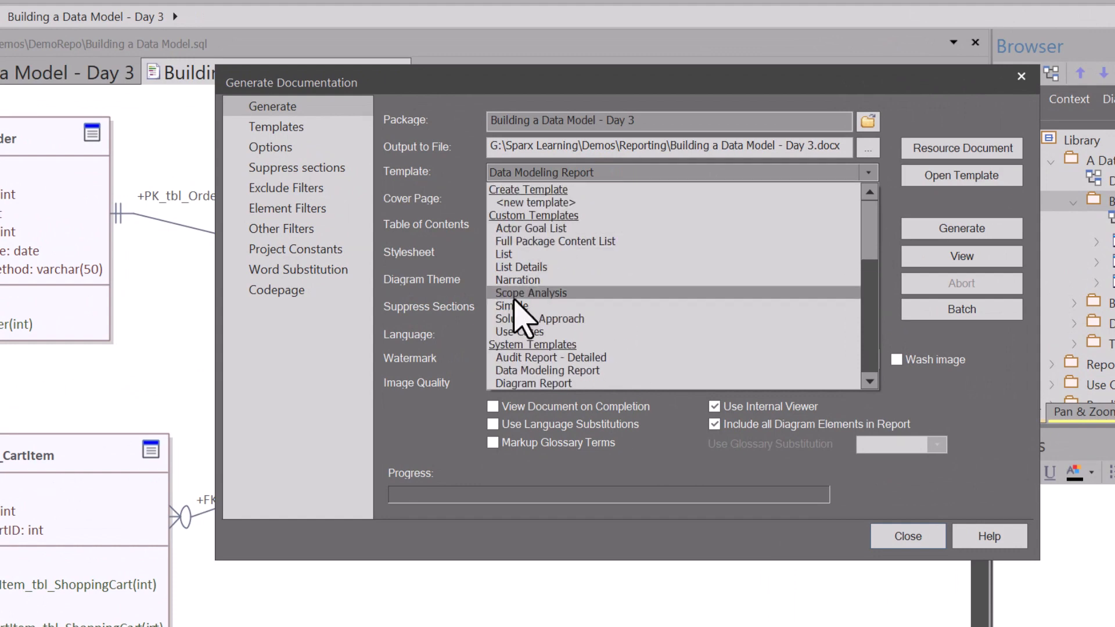
{"action": "scroll", "coordinate": [561, 308], "scroll_direction": "down", "scroll_amount": 4}
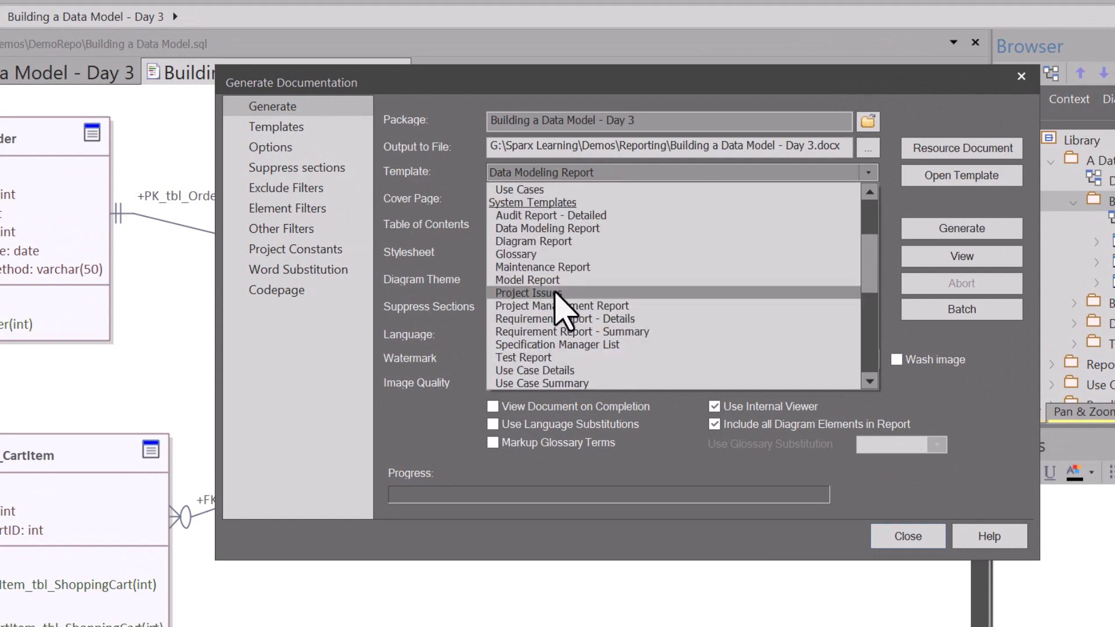
{"action": "left_click", "coordinate": [566, 232]}
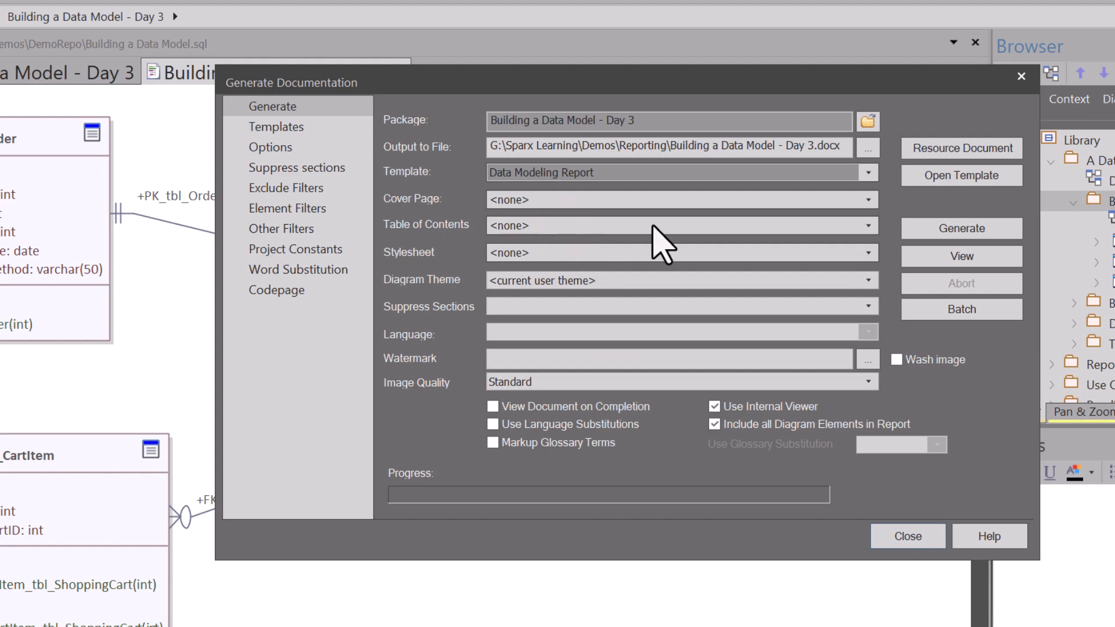
Review the report templates again, keep Data Modeling Report, generate the Day 3 package's document and open it for viewing
{"action": "left_click", "coordinate": [869, 173]}
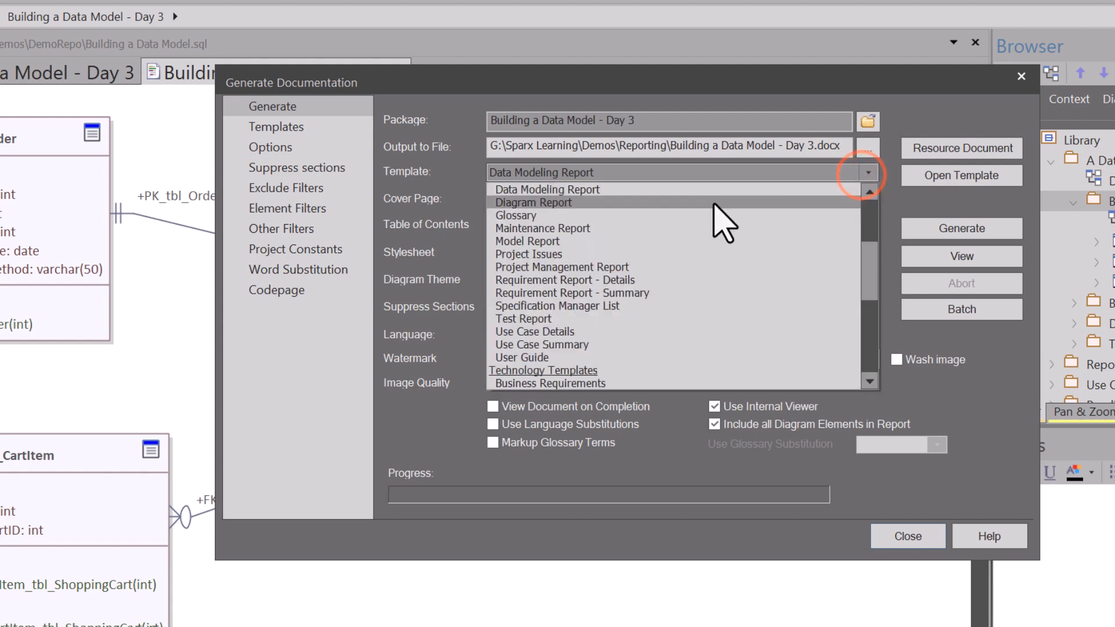
{"action": "scroll", "coordinate": [725, 223], "scroll_direction": "up", "scroll_amount": 2}
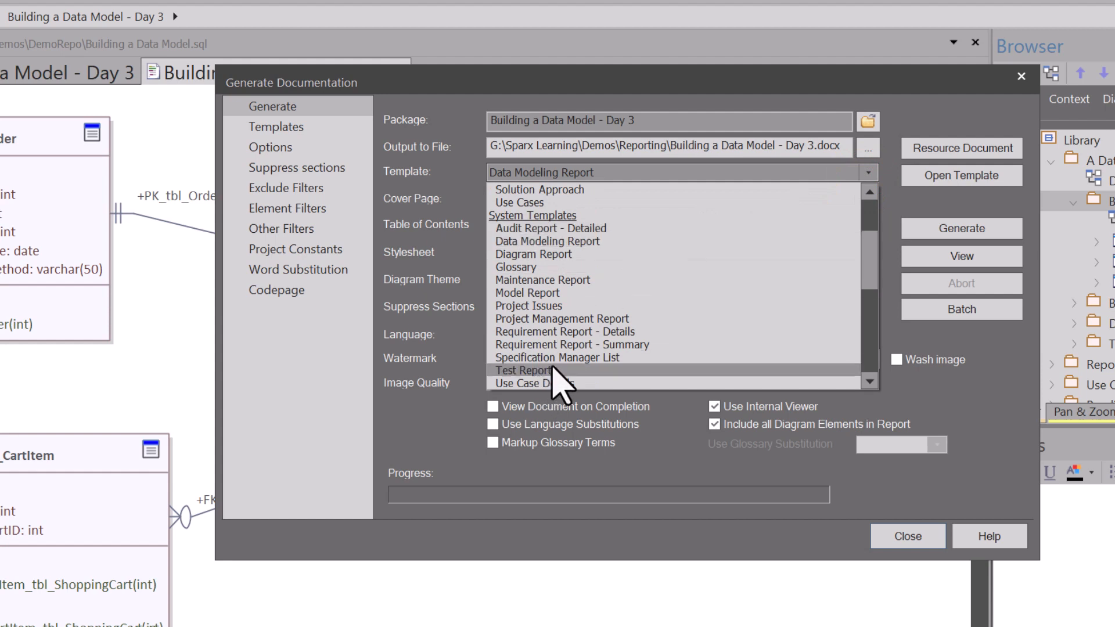
{"action": "left_click", "coordinate": [591, 243]}
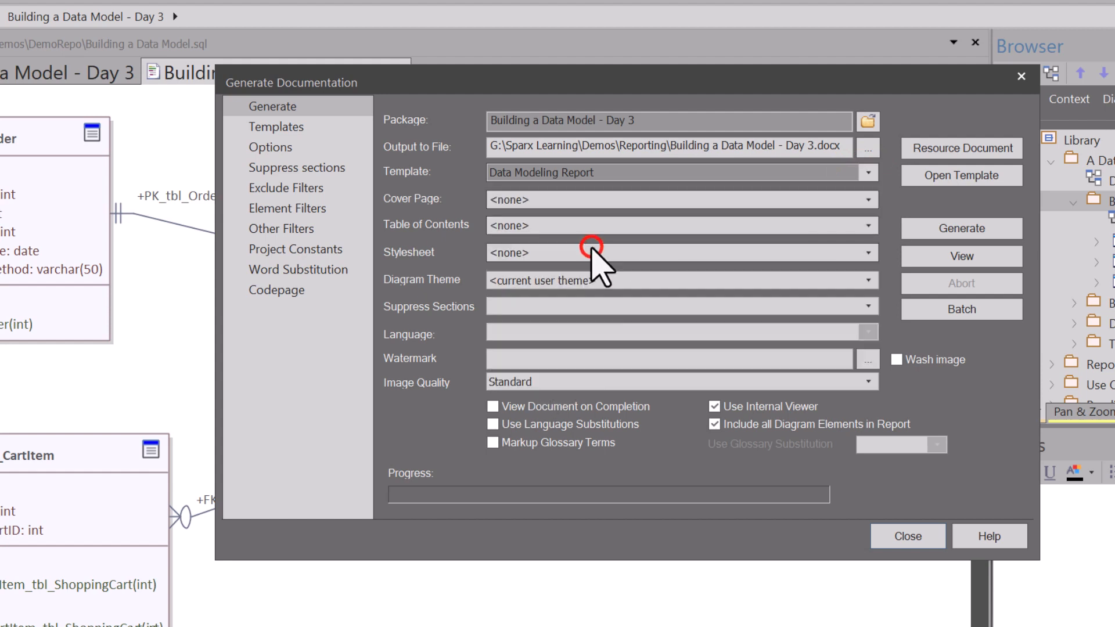
{"action": "left_click", "coordinate": [942, 229]}
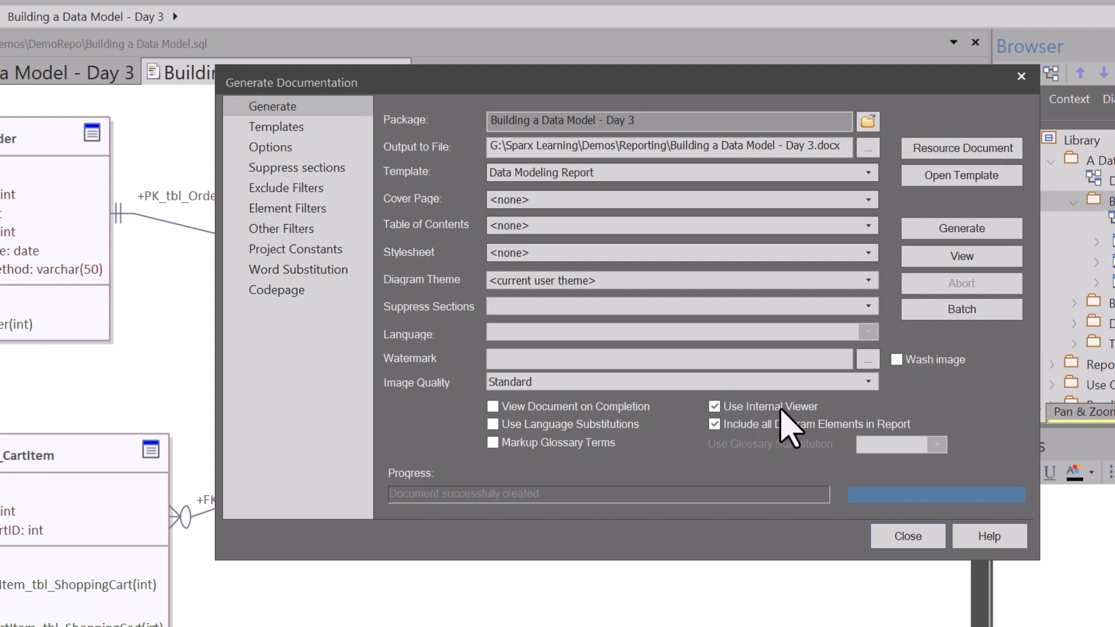
{"action": "left_click", "coordinate": [956, 253]}
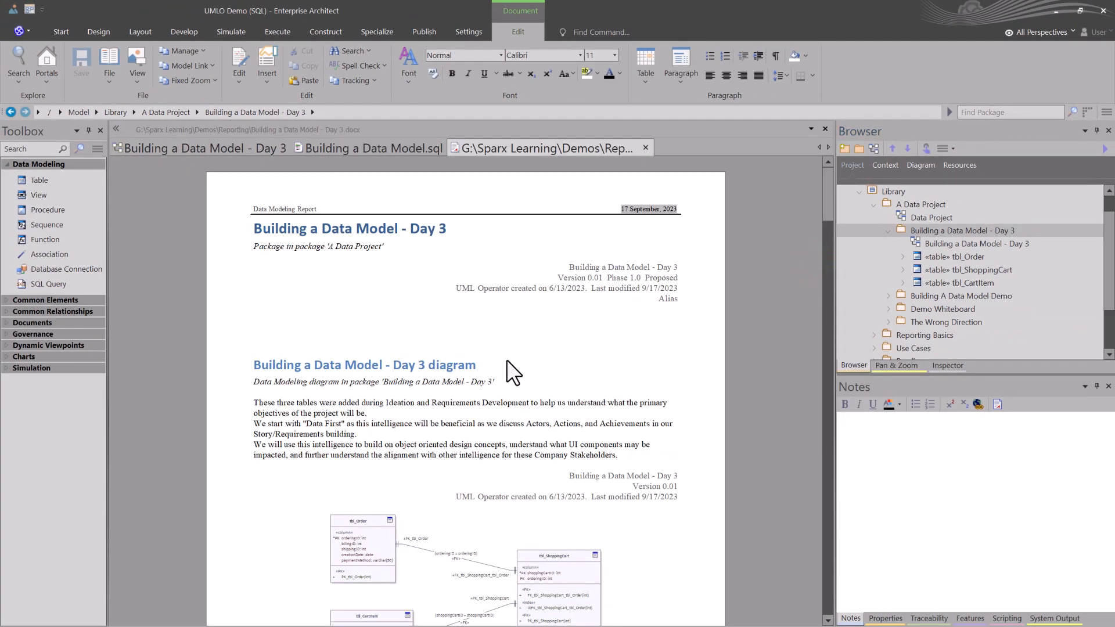
Read through the generated report's package overview, diagrams and table sections, and close the report and the Building a Data Model.sql file
{"action": "left_click", "coordinate": [294, 227]}
{"action": "left_click", "coordinate": [524, 150]}
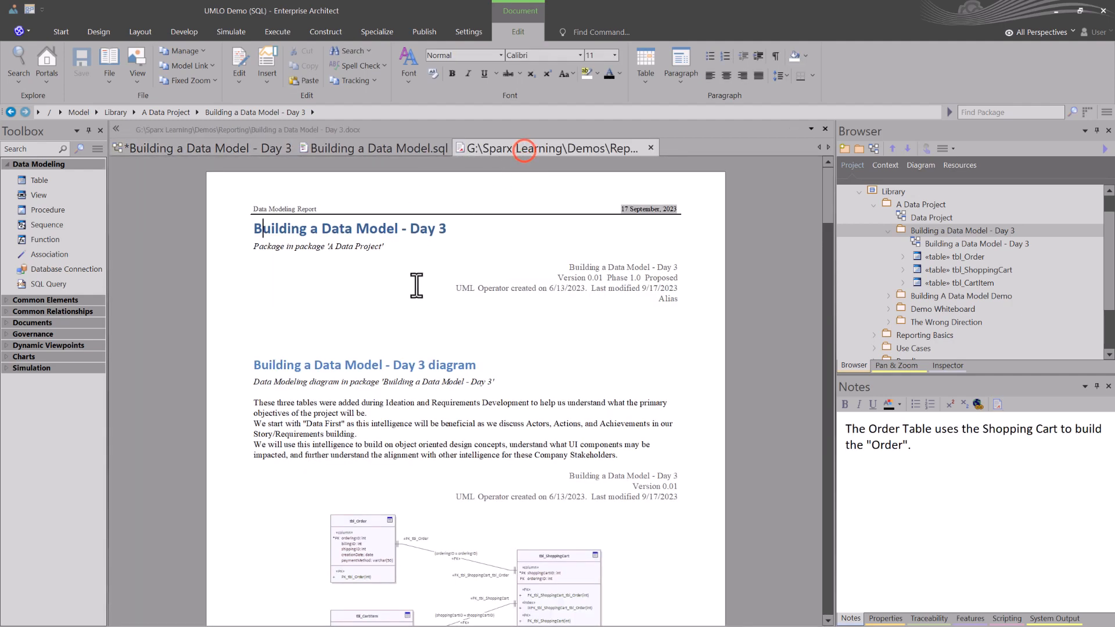
{"action": "left_click", "coordinate": [382, 320]}
{"action": "scroll", "coordinate": [570, 317], "scroll_direction": "down", "scroll_amount": 3}
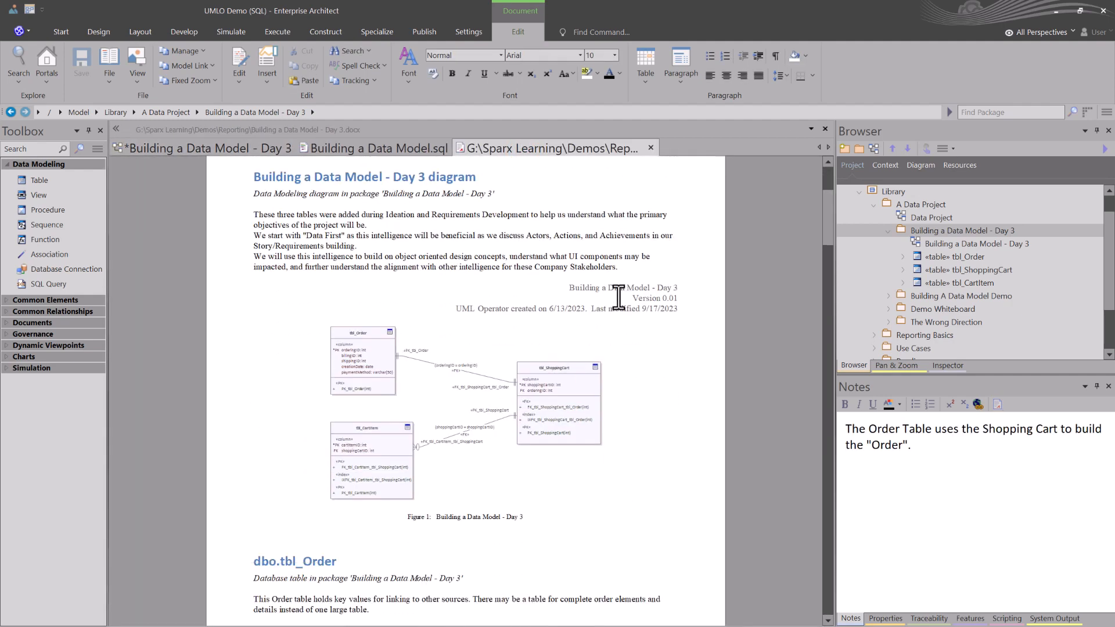
{"action": "scroll", "coordinate": [583, 323], "scroll_direction": "down", "scroll_amount": 2}
{"action": "scroll", "coordinate": [582, 318], "scroll_direction": "down", "scroll_amount": 10}
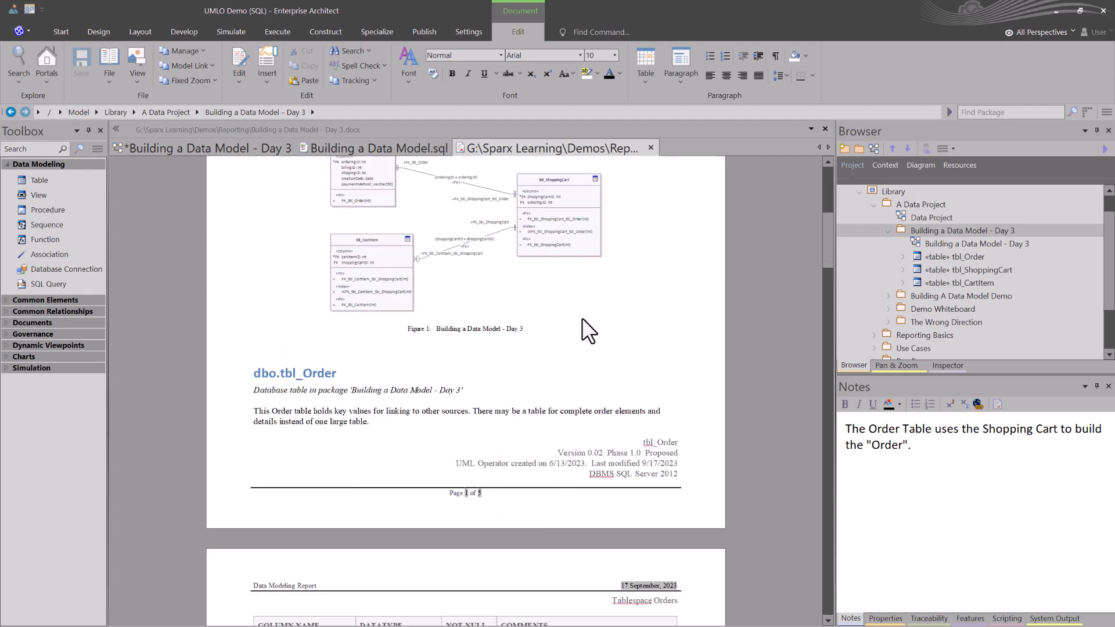
{"action": "scroll", "coordinate": [579, 317], "scroll_direction": "up", "scroll_amount": 1}
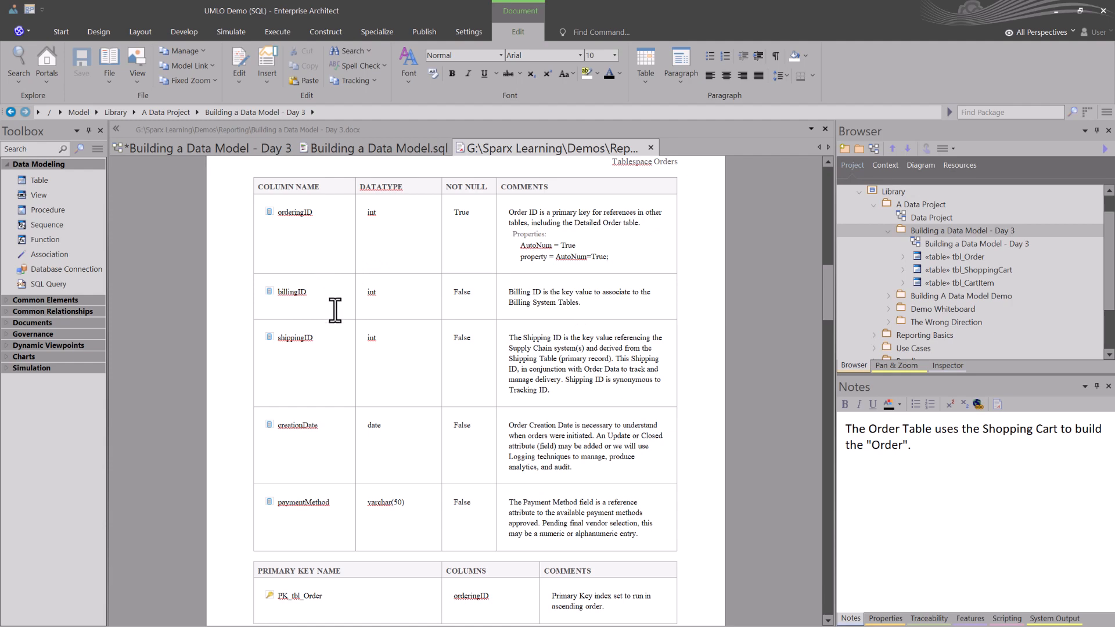
{"action": "scroll", "coordinate": [350, 325], "scroll_direction": "down", "scroll_amount": 5}
{"action": "scroll", "coordinate": [351, 323], "scroll_direction": "down", "scroll_amount": 9}
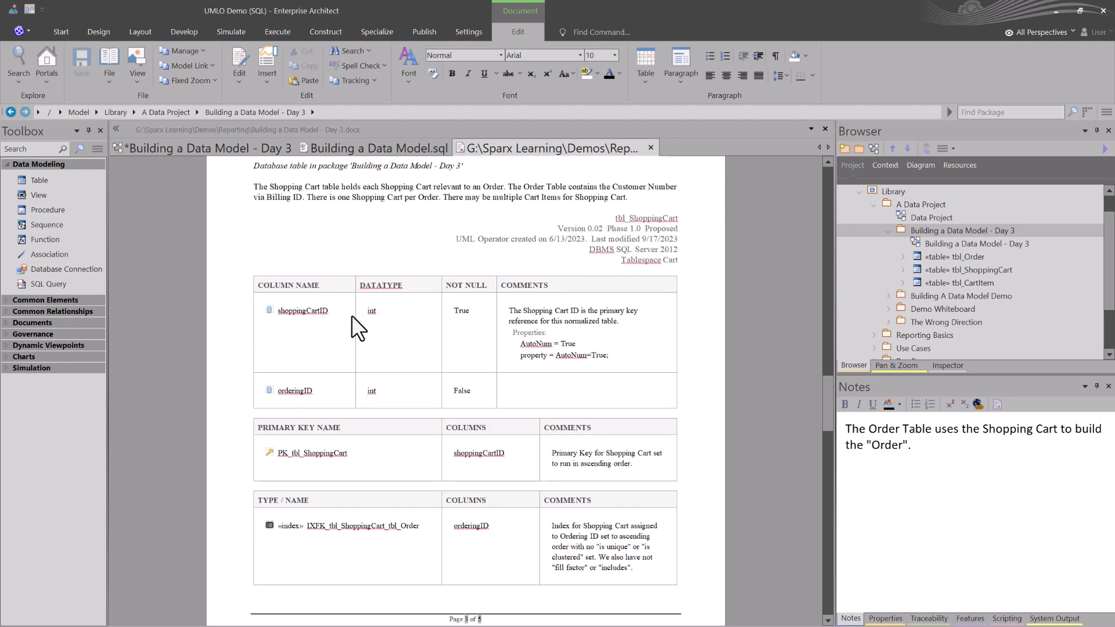
{"action": "scroll", "coordinate": [352, 317], "scroll_direction": "down", "scroll_amount": 7}
{"action": "scroll", "coordinate": [351, 314], "scroll_direction": "down", "scroll_amount": 9}
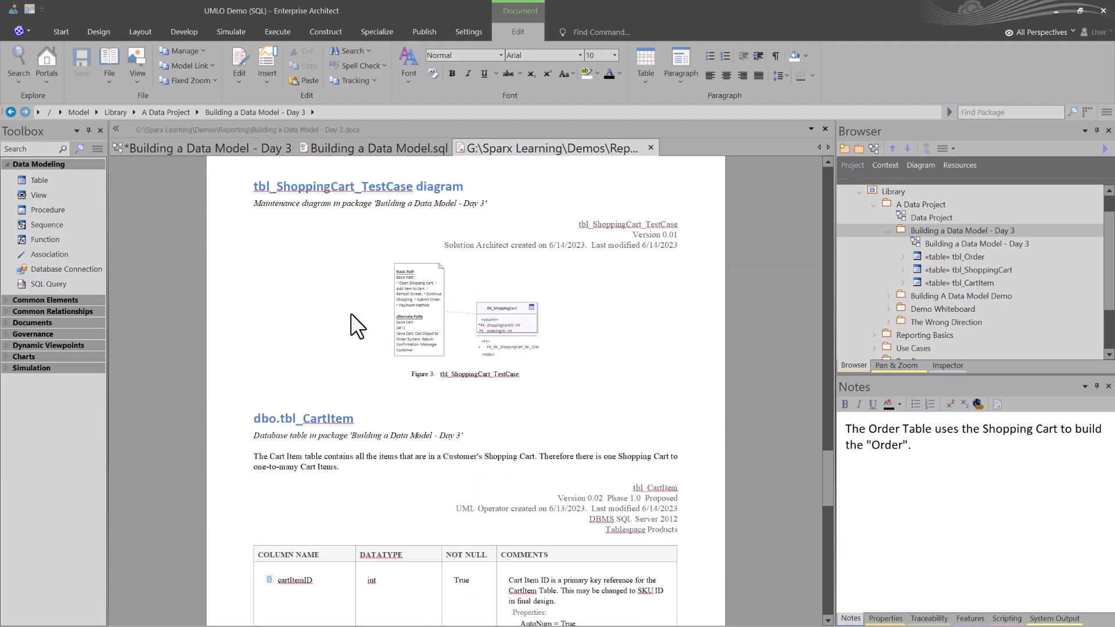
{"action": "scroll", "coordinate": [350, 316], "scroll_direction": "down", "scroll_amount": 1}
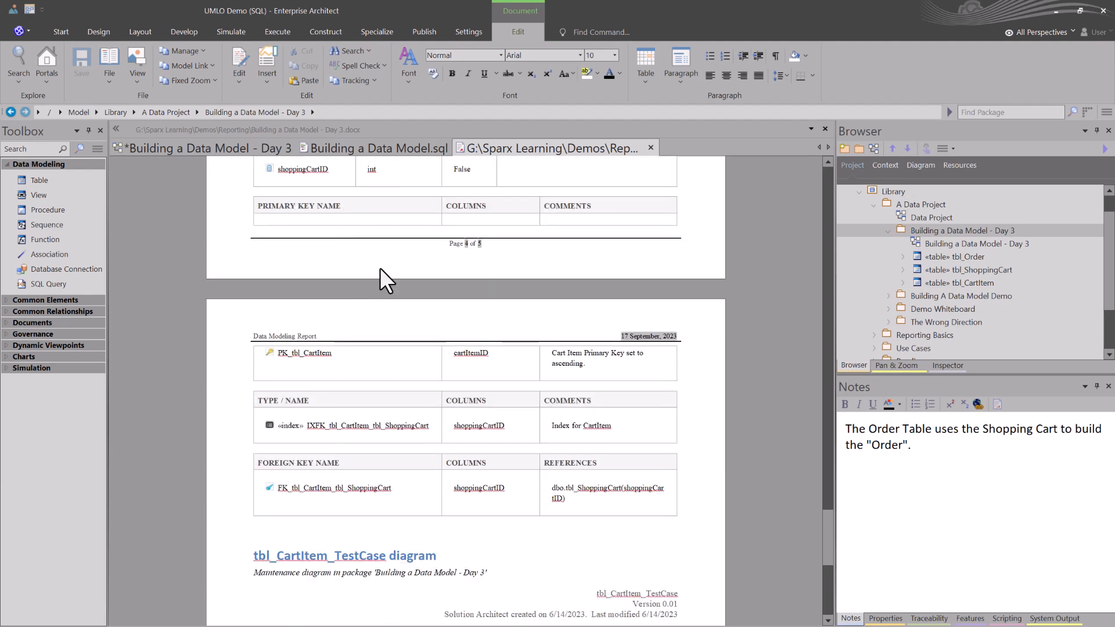
{"action": "left_click", "coordinate": [650, 147]}
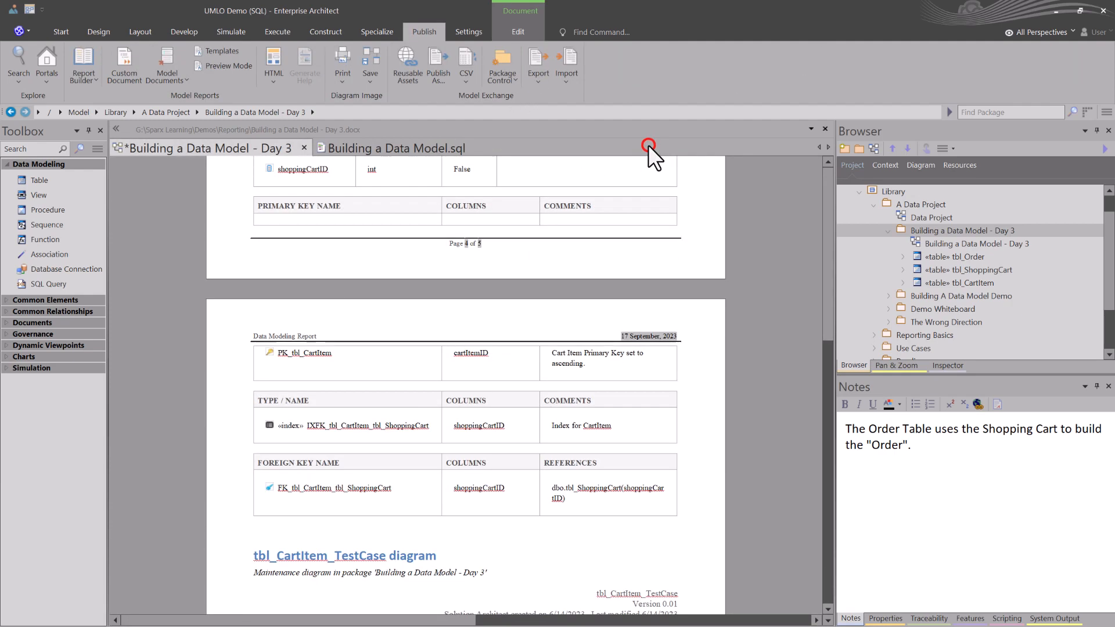
{"action": "left_click", "coordinate": [489, 176]}
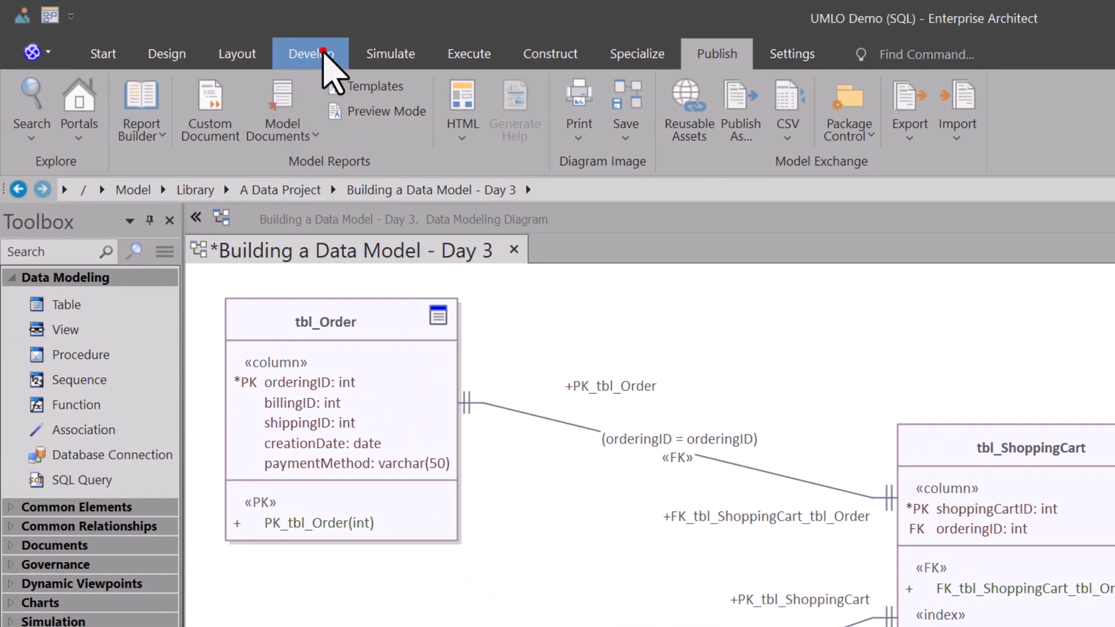
Generate the DDL of tbl_Order, tbl_ShoppingCart and tbl_CartItem into the single file Building a Data Model.sql
{"action": "left_click", "coordinate": [317, 53]}
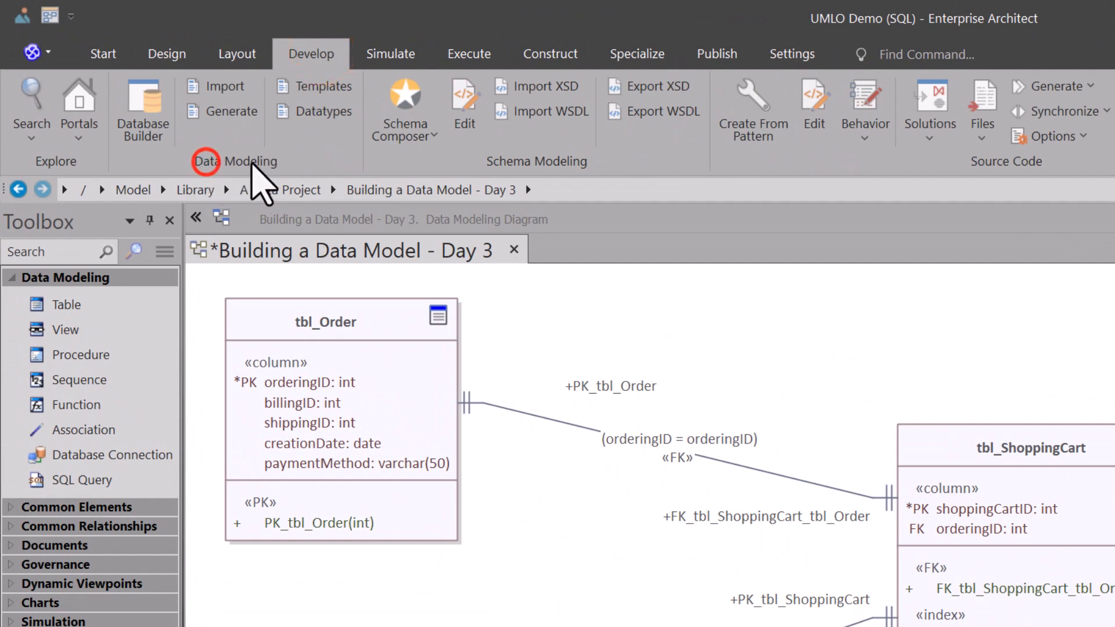
{"action": "left_click", "coordinate": [232, 111]}
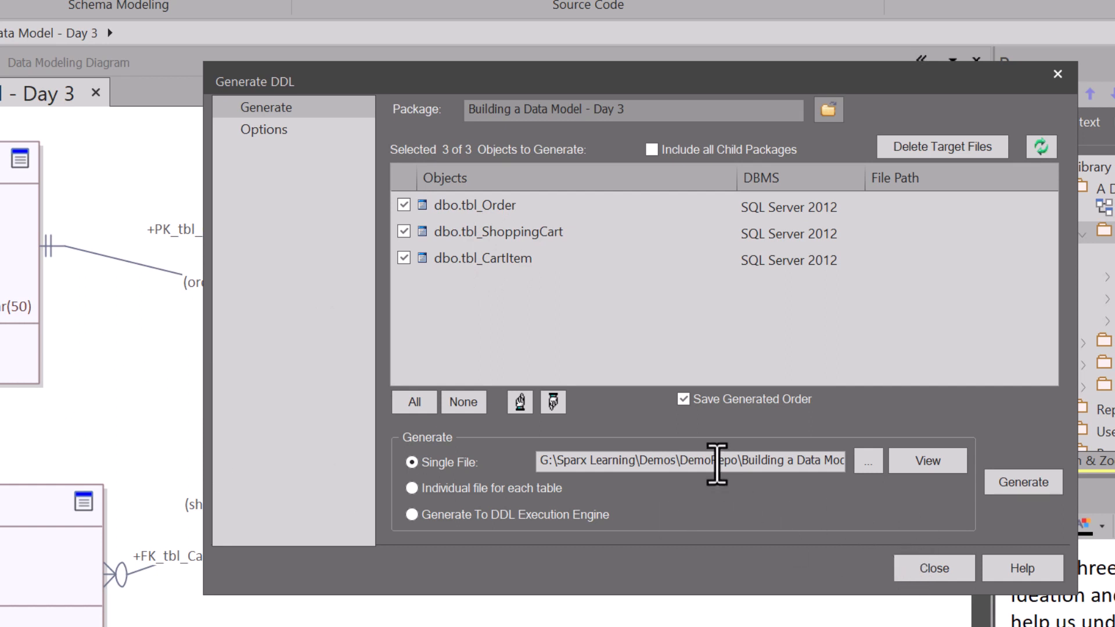
{"action": "left_click_drag", "start_coordinate": [706, 462], "coordinate": [846, 465]}
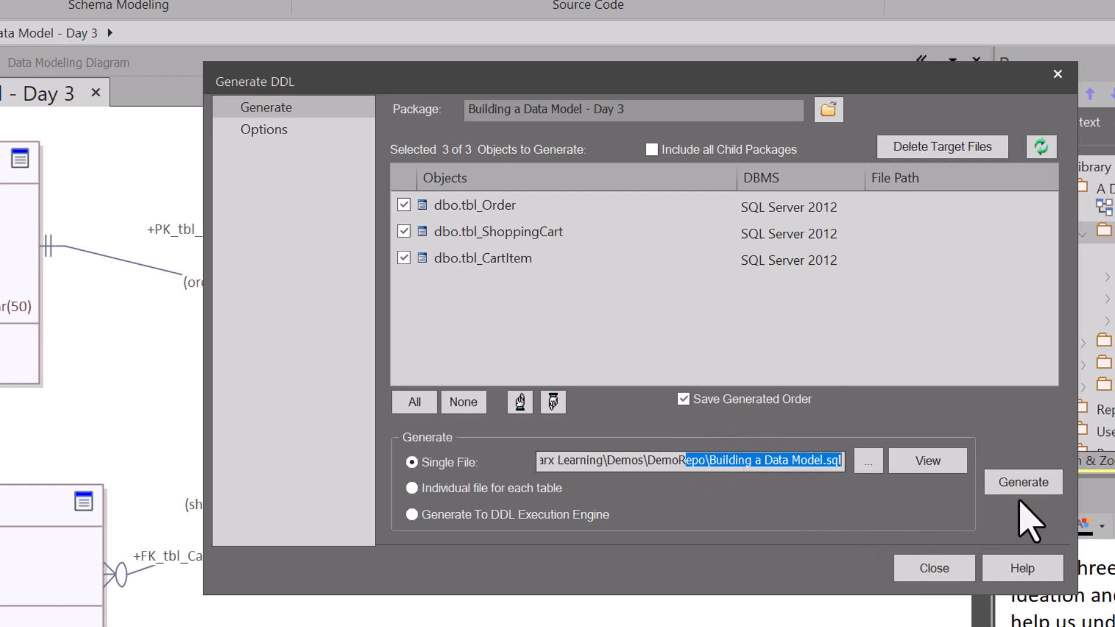
{"action": "left_click", "coordinate": [1022, 485]}
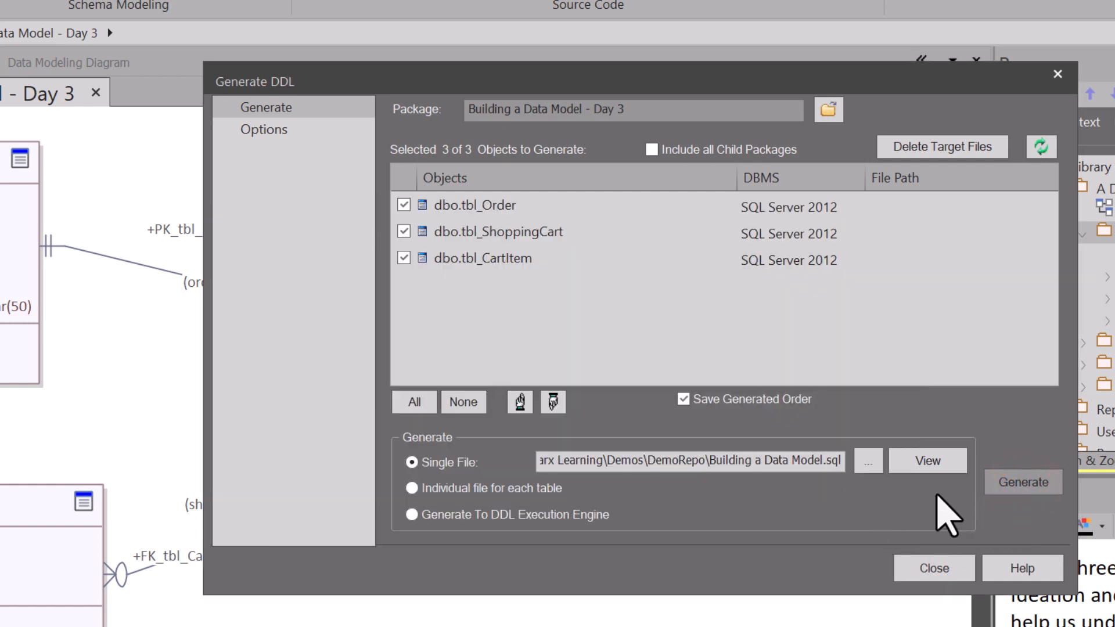
Open the generated Building a Data Model.sql file, close the DDL generation dialog, and read the script's drop and create table statements with their column comments
{"action": "left_click", "coordinate": [928, 461]}
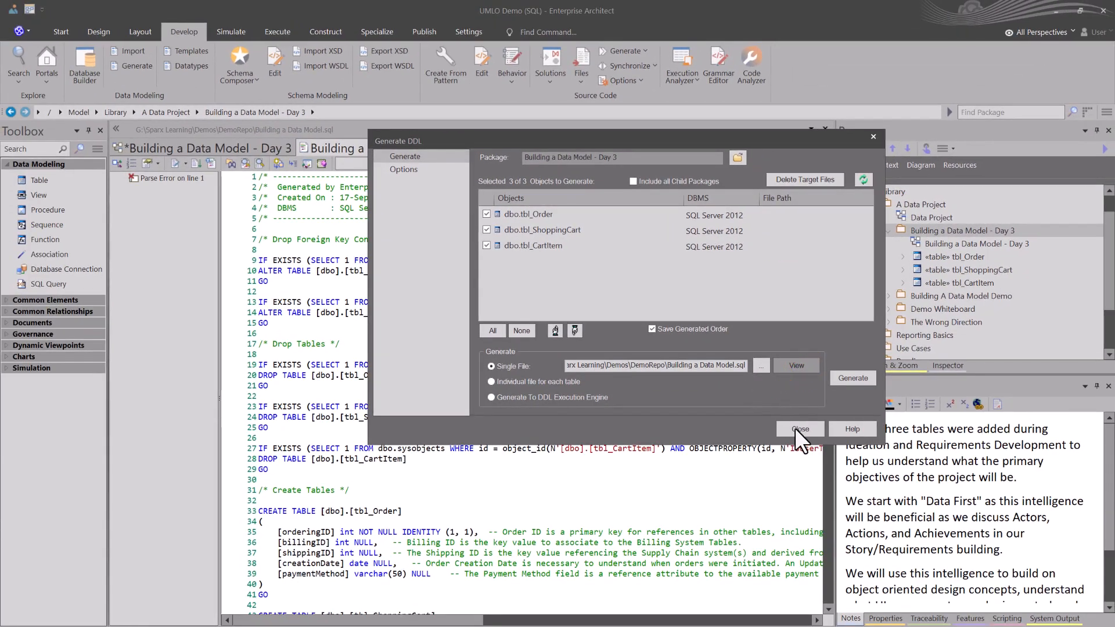
{"action": "left_click", "coordinate": [799, 430]}
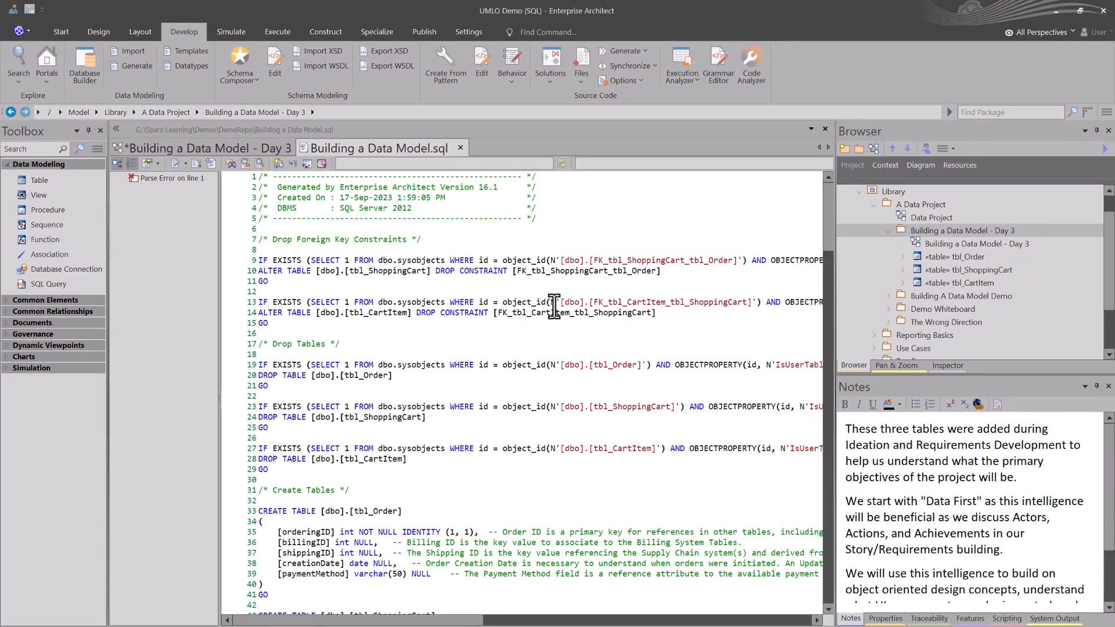
{"action": "scroll", "coordinate": [430, 290], "scroll_direction": "down", "scroll_amount": 2}
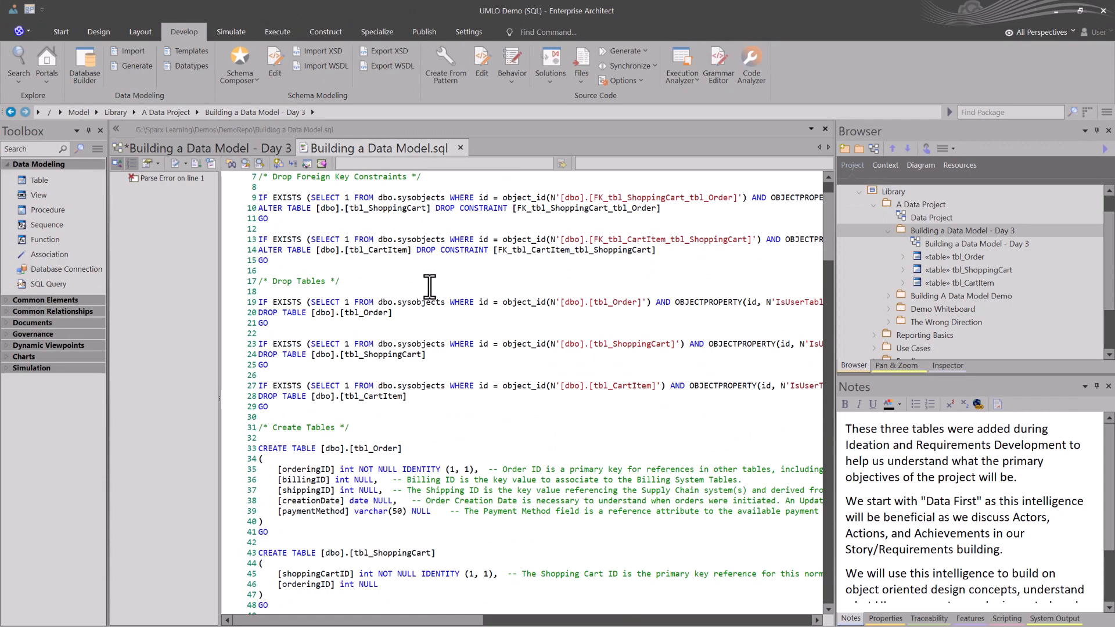
{"action": "scroll", "coordinate": [429, 285], "scroll_direction": "down", "scroll_amount": 1}
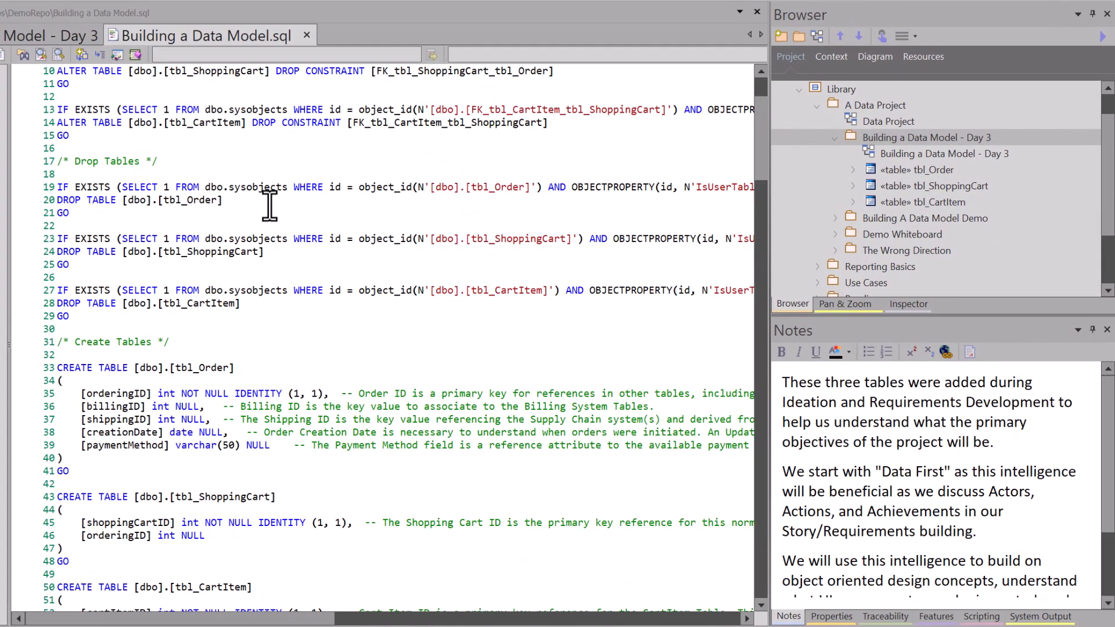
{"action": "scroll", "coordinate": [269, 205], "scroll_direction": "down", "scroll_amount": 2}
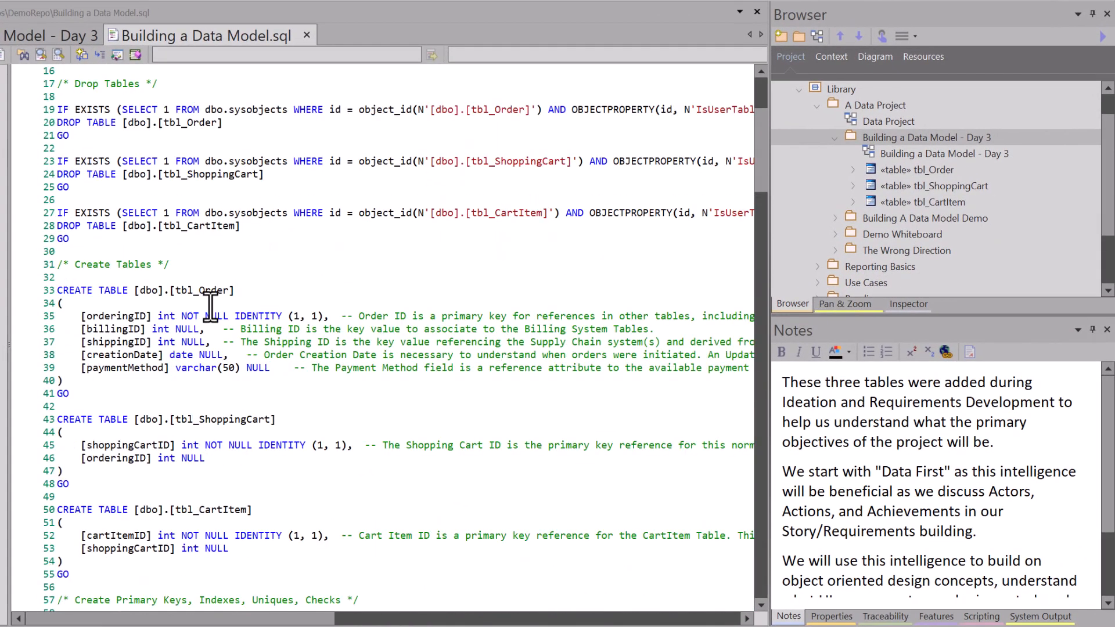
{"action": "left_click_drag", "start_coordinate": [367, 315], "coordinate": [453, 324]}
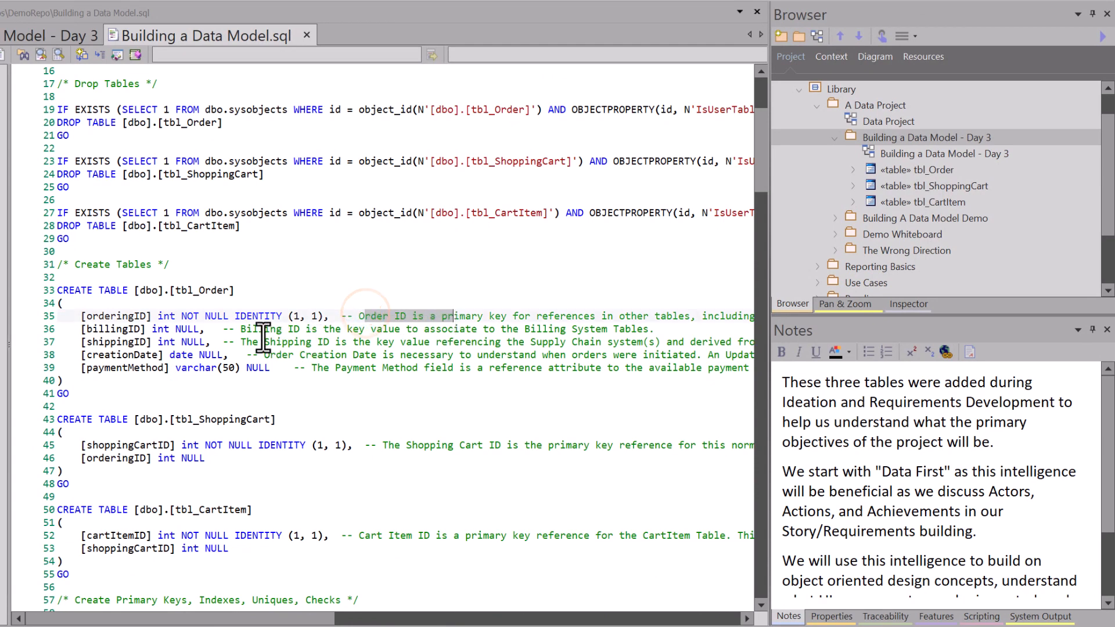
{"action": "left_click_drag", "start_coordinate": [258, 330], "coordinate": [451, 332]}
{"action": "scroll", "coordinate": [343, 349], "scroll_direction": "down", "scroll_amount": 3}
{"action": "left_click", "coordinate": [405, 411]}
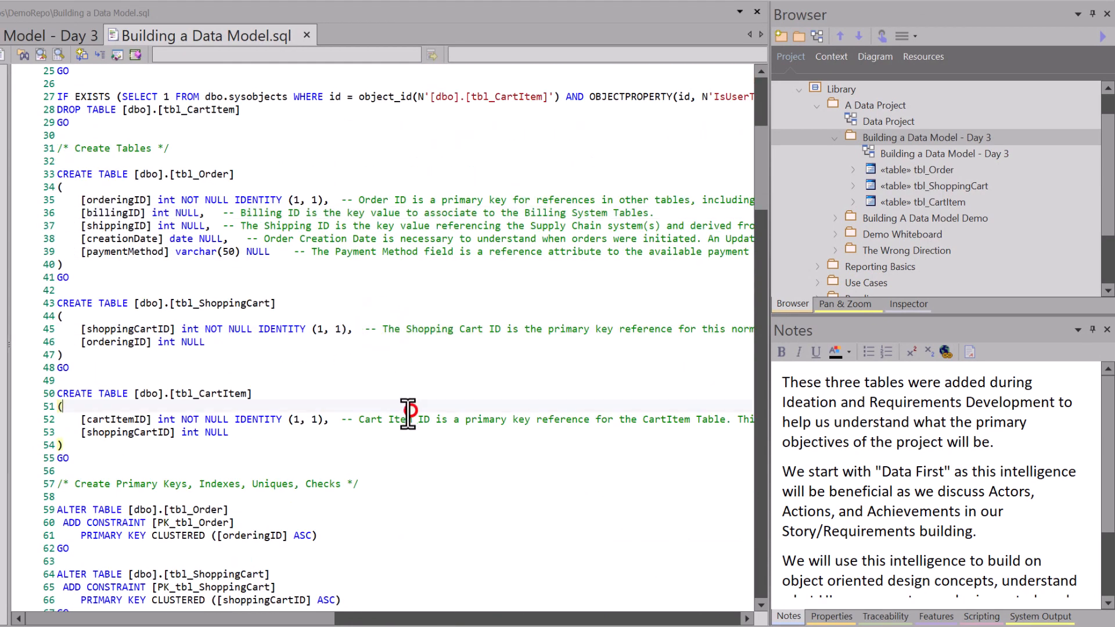
Read the rest of the generated script, covering primary keys, indexes, foreign key constraints and table comments
{"action": "scroll", "coordinate": [405, 417], "scroll_direction": "down", "scroll_amount": 2}
{"action": "scroll", "coordinate": [404, 417], "scroll_direction": "down", "scroll_amount": 7}
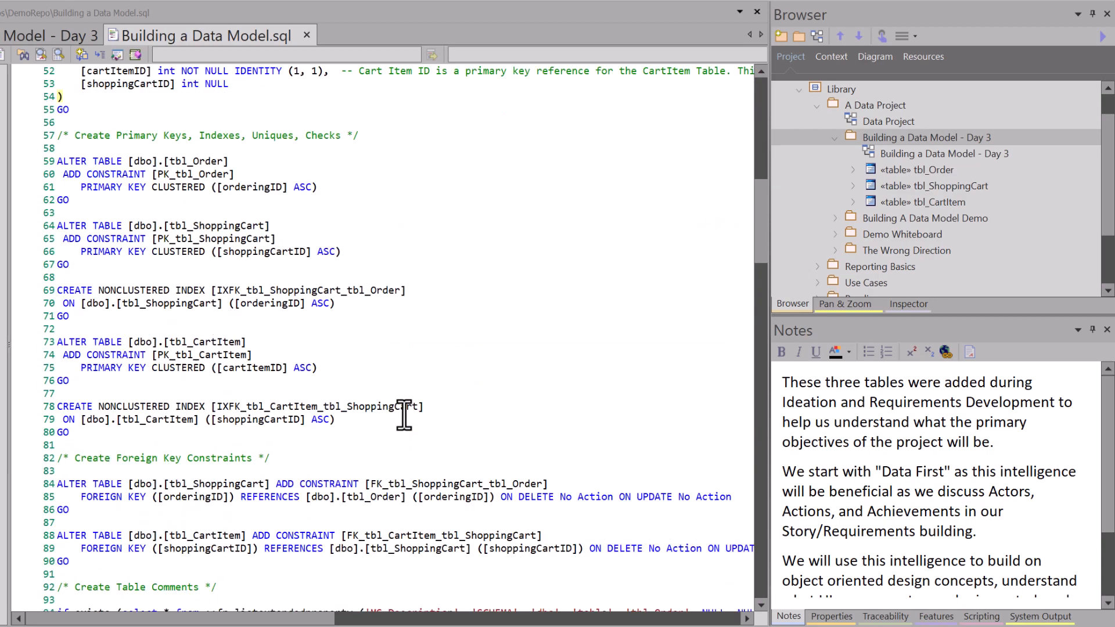
{"action": "scroll", "coordinate": [404, 417], "scroll_direction": "down", "scroll_amount": 8}
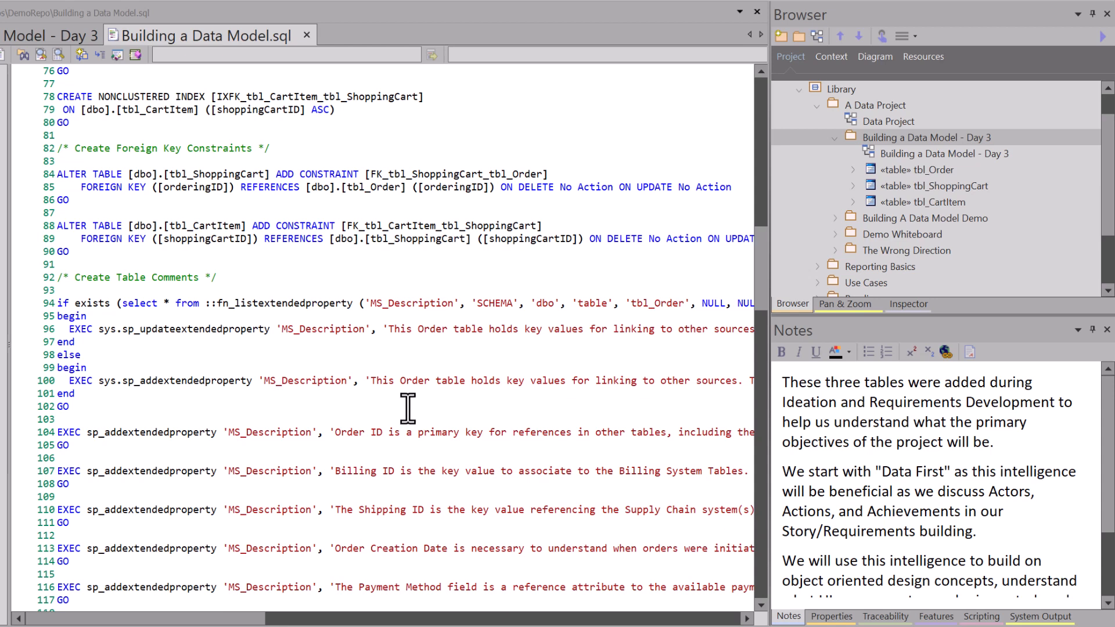
{"action": "scroll", "coordinate": [408, 410], "scroll_direction": "down", "scroll_amount": 3}
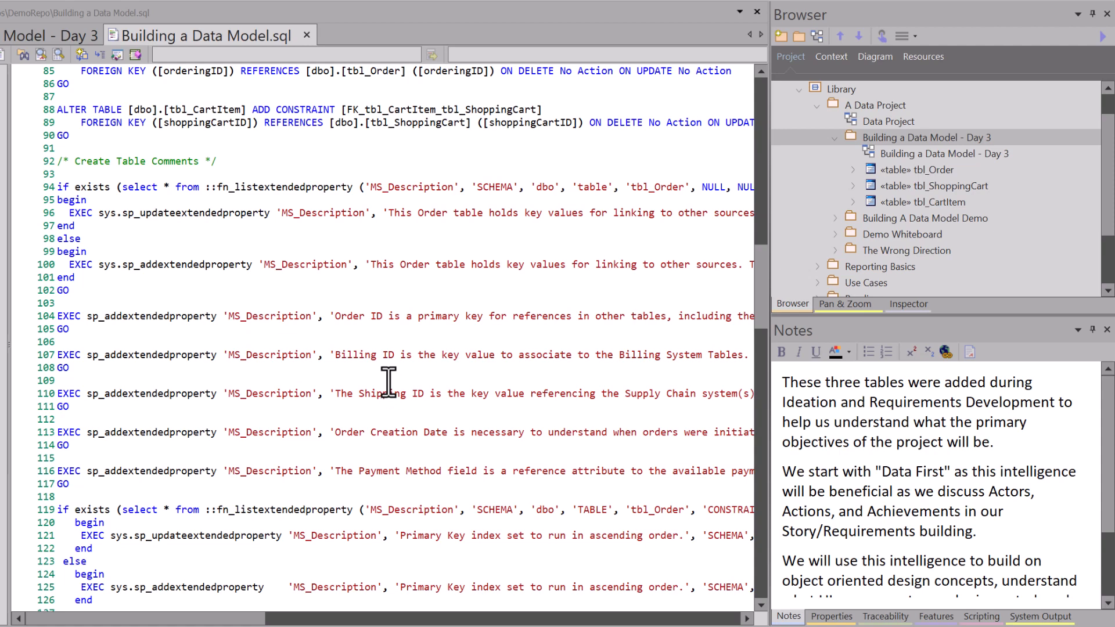
{"action": "scroll", "coordinate": [388, 382], "scroll_direction": "down", "scroll_amount": 2}
{"action": "scroll", "coordinate": [389, 381], "scroll_direction": "down", "scroll_amount": 7}
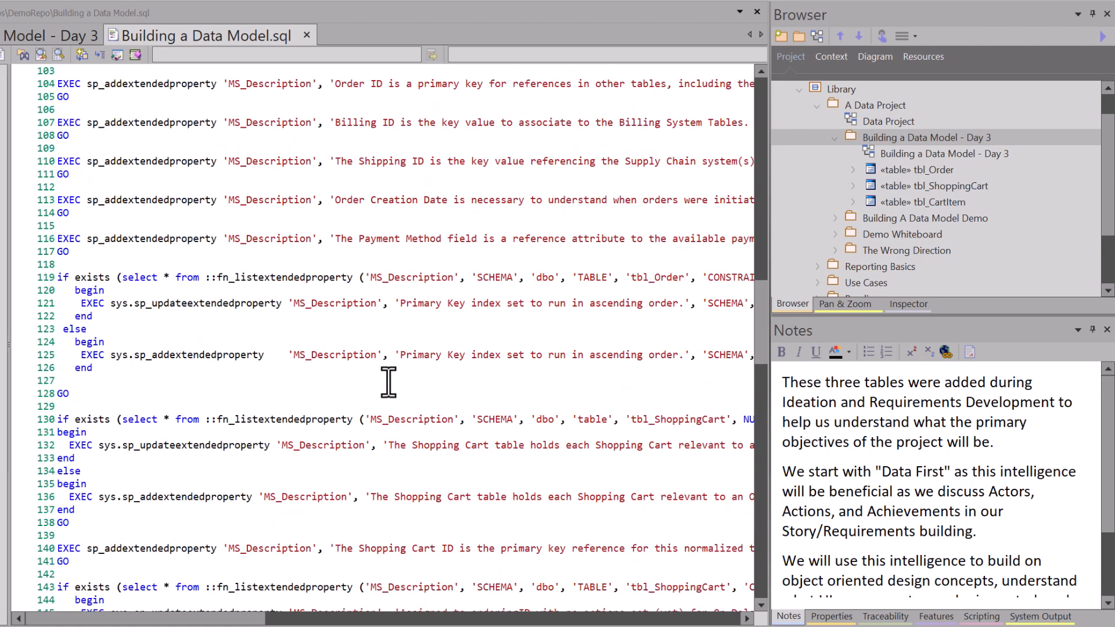
{"action": "scroll", "coordinate": [389, 382], "scroll_direction": "down", "scroll_amount": 11}
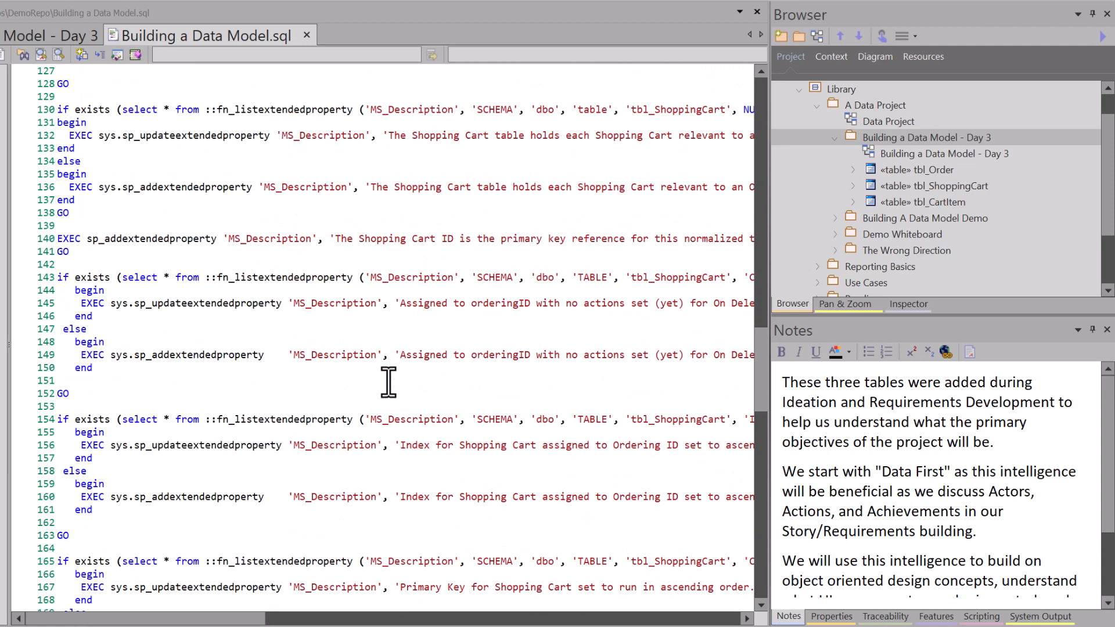
{"action": "scroll", "coordinate": [388, 382], "scroll_direction": "down", "scroll_amount": 15}
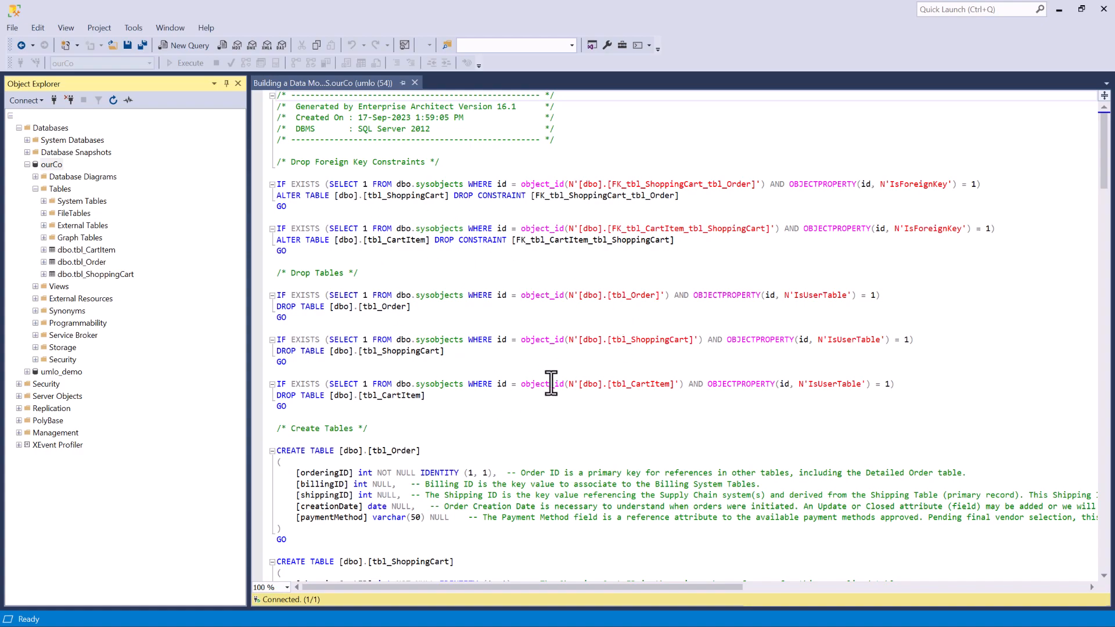
Switch to SQL Server Management Studio and examine the ourCo database's tables tbl_CartItem, tbl_Order and tbl_ShoppingCart
{"action": "left_click", "coordinate": [41, 163]}
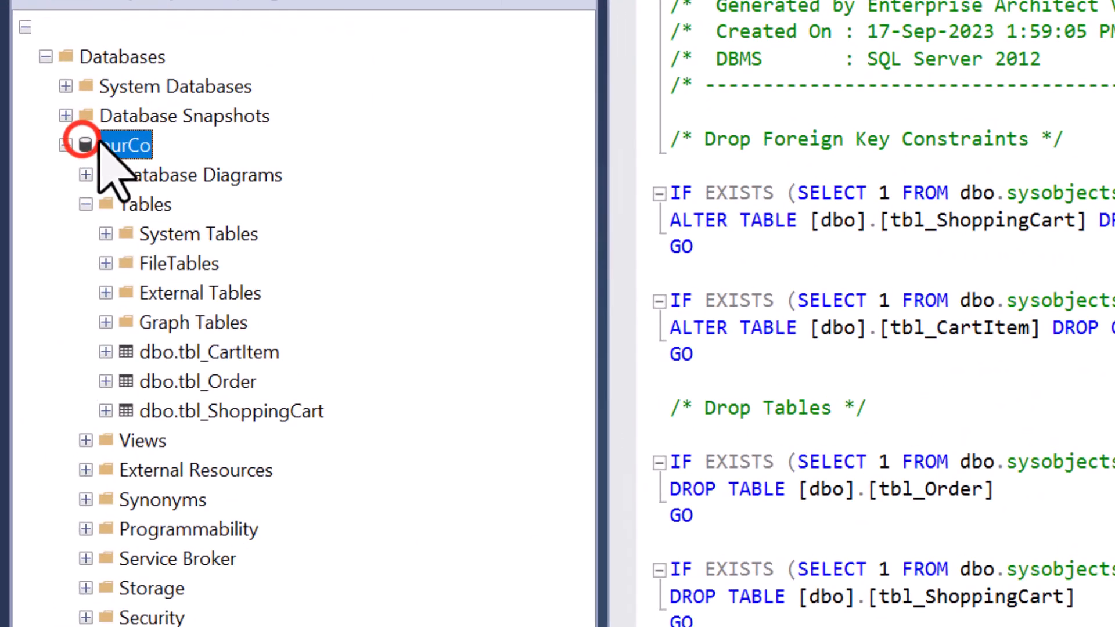
{"action": "left_click", "coordinate": [233, 352]}
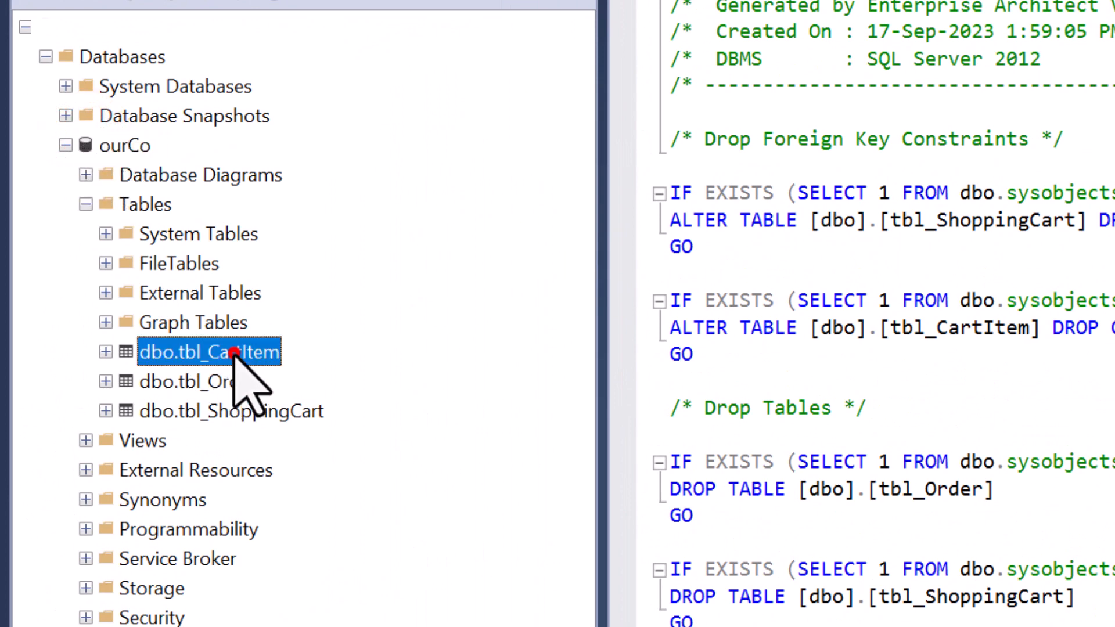
{"action": "left_click", "coordinate": [230, 380]}
{"action": "left_click", "coordinate": [250, 412]}
{"action": "left_click", "coordinate": [233, 381]}
{"action": "left_click", "coordinate": [235, 354]}
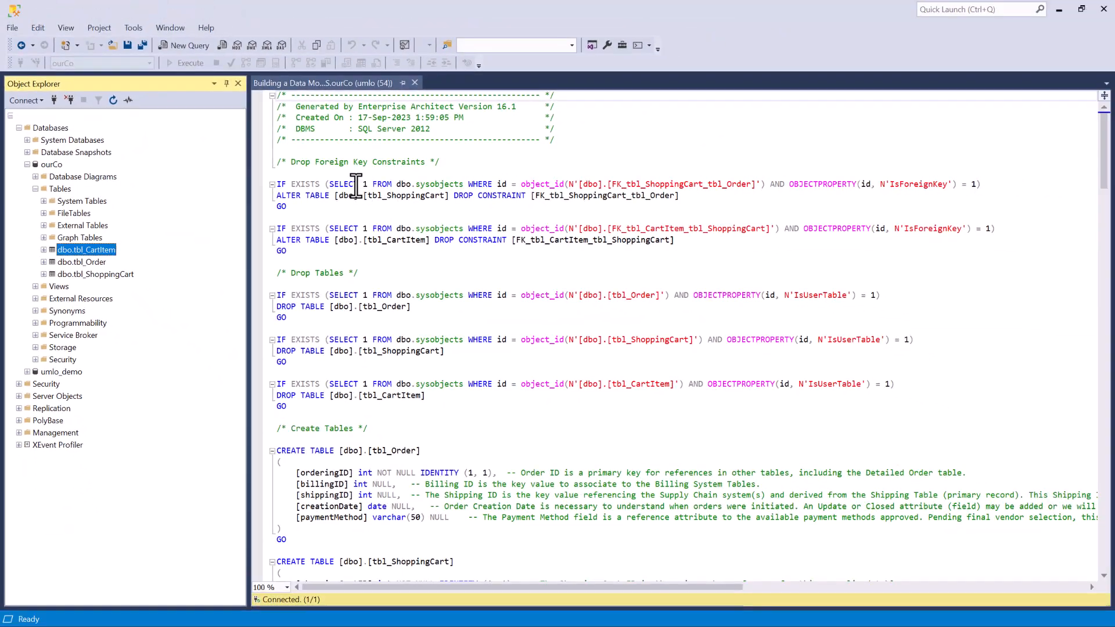
Examine the script's statements for dropping foreign keys and tables and for creating tbl_Order with its identity column
{"action": "left_click", "coordinate": [330, 174]}
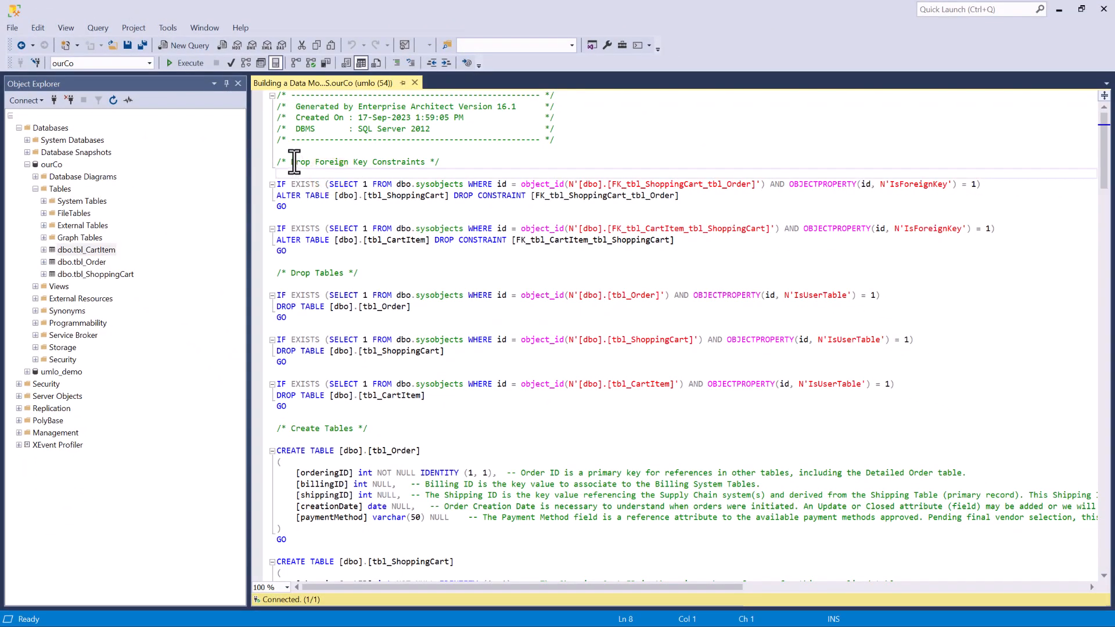
{"action": "left_click_drag", "start_coordinate": [294, 161], "coordinate": [354, 451]}
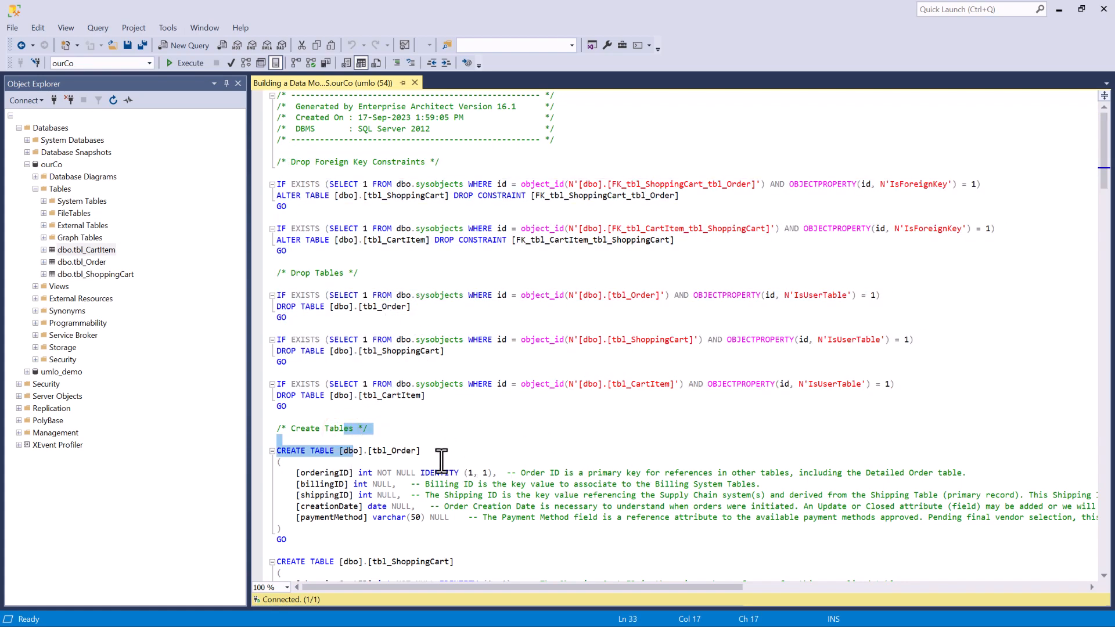
{"action": "left_click_drag", "start_coordinate": [439, 473], "coordinate": [488, 473]}
{"action": "left_click", "coordinate": [460, 356]}
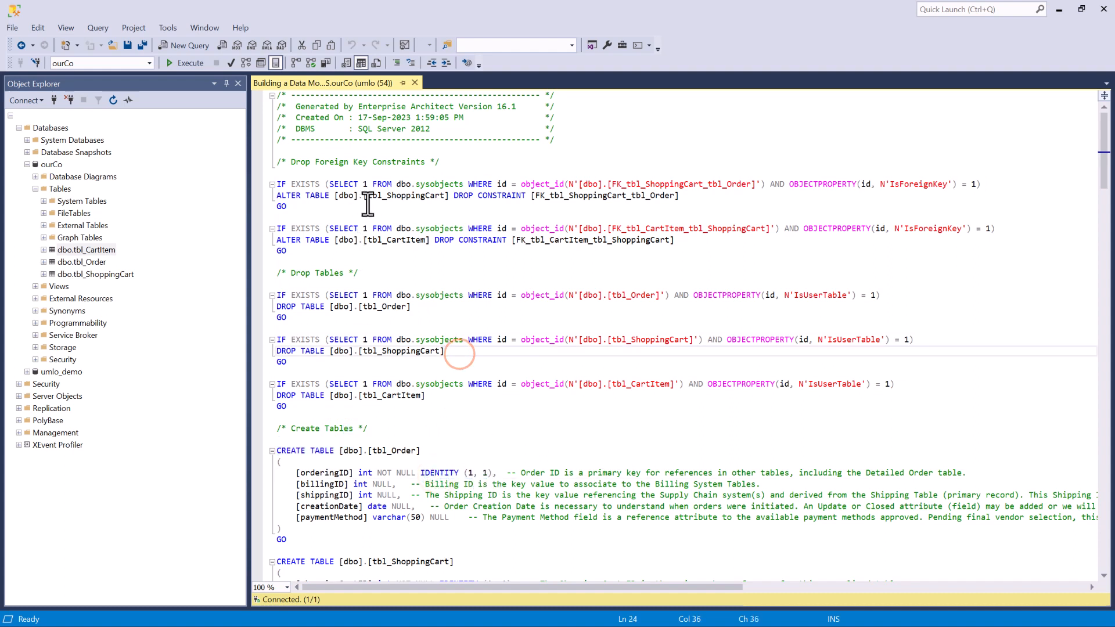
{"action": "left_click_drag", "start_coordinate": [368, 203], "coordinate": [367, 200]}
Execute the Building a Data Model script against the ourCo database and refresh the database's object tree
{"action": "left_click", "coordinate": [51, 166]}
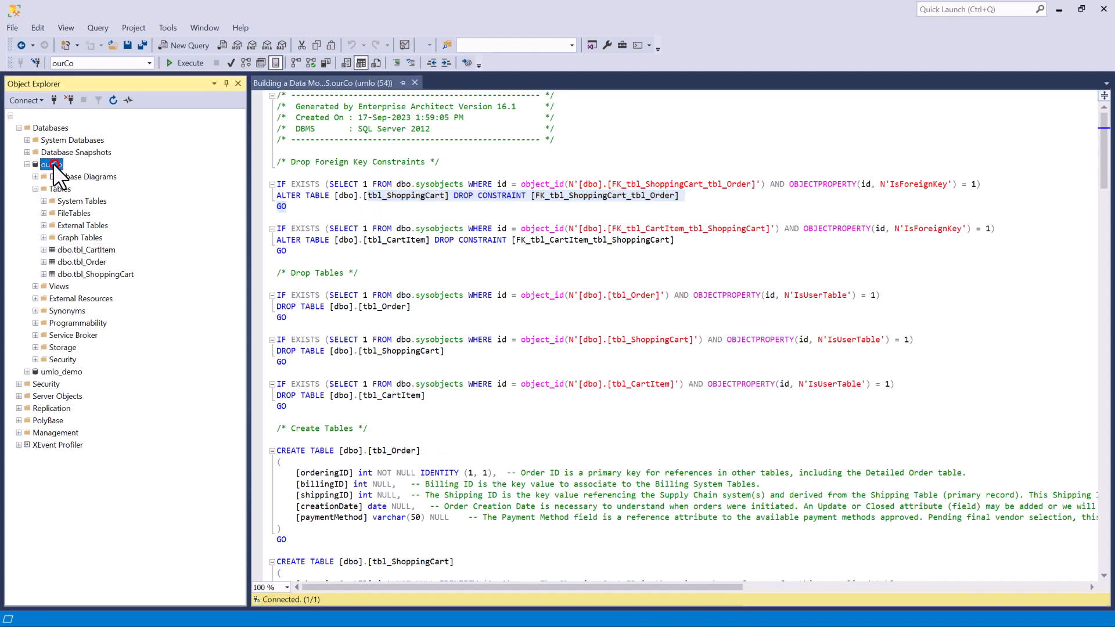
{"action": "left_click", "coordinate": [354, 162]}
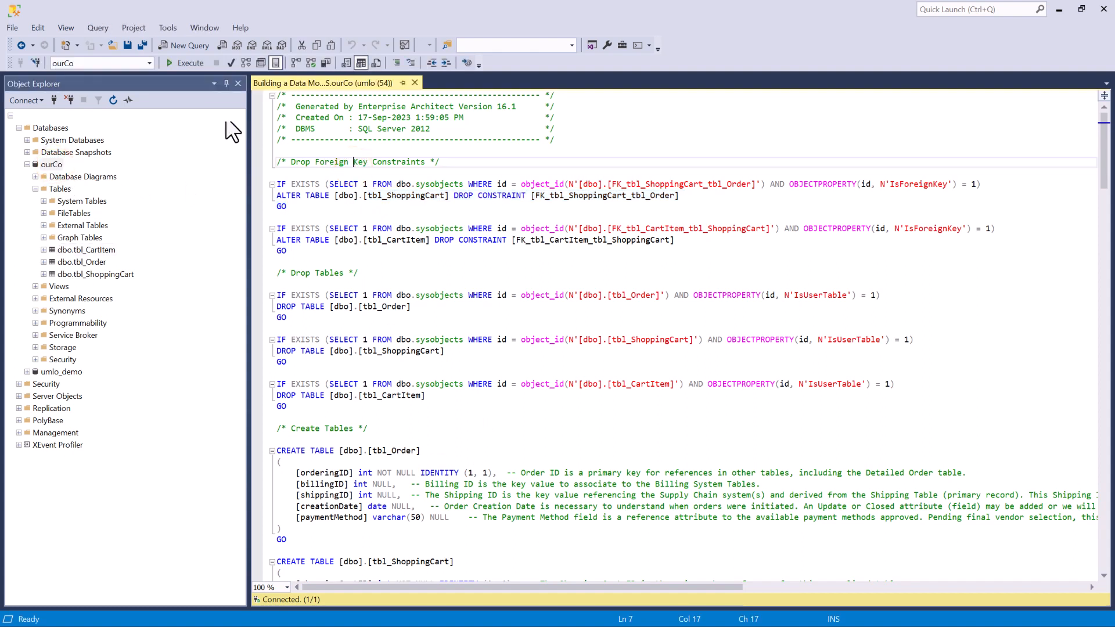
{"action": "left_click", "coordinate": [186, 63]}
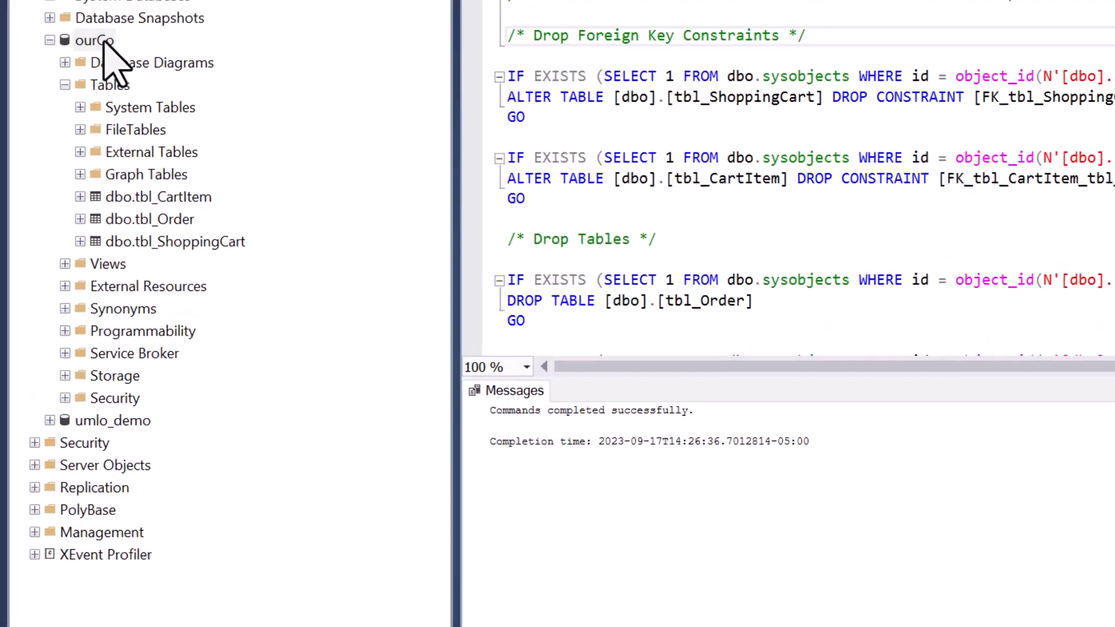
{"action": "right_click", "coordinate": [51, 165]}
{"action": "left_click", "coordinate": [171, 341]}
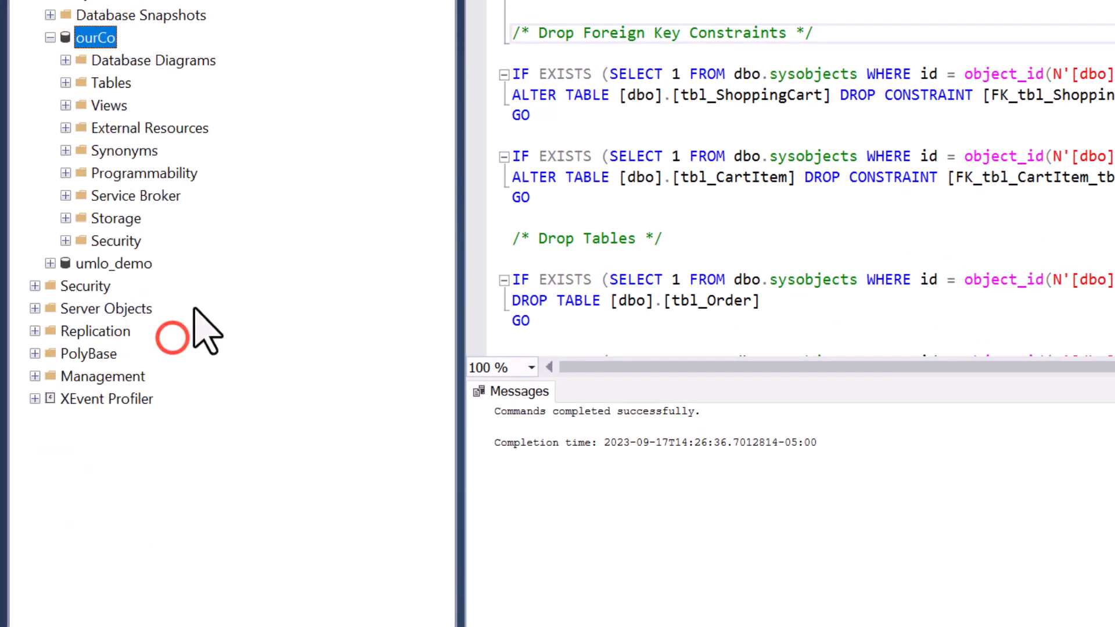
Expand ourCo's tables, open dbo.tbl_Order in Design view, enlarge the column properties area and check orderingID's description
{"action": "left_click", "coordinate": [66, 83]}
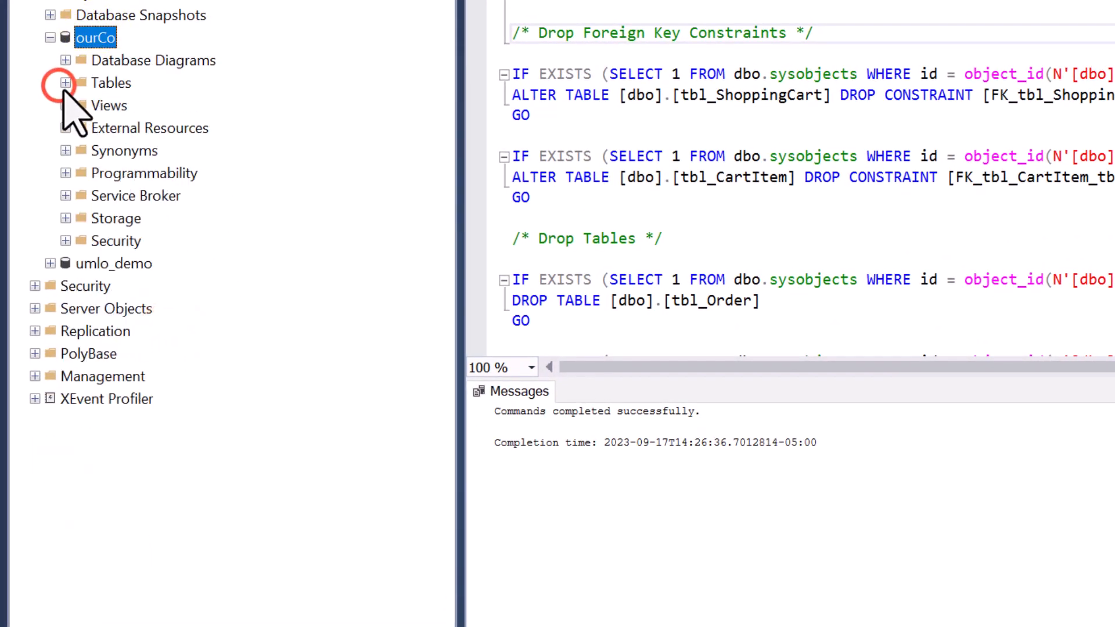
{"action": "right_click", "coordinate": [165, 219]}
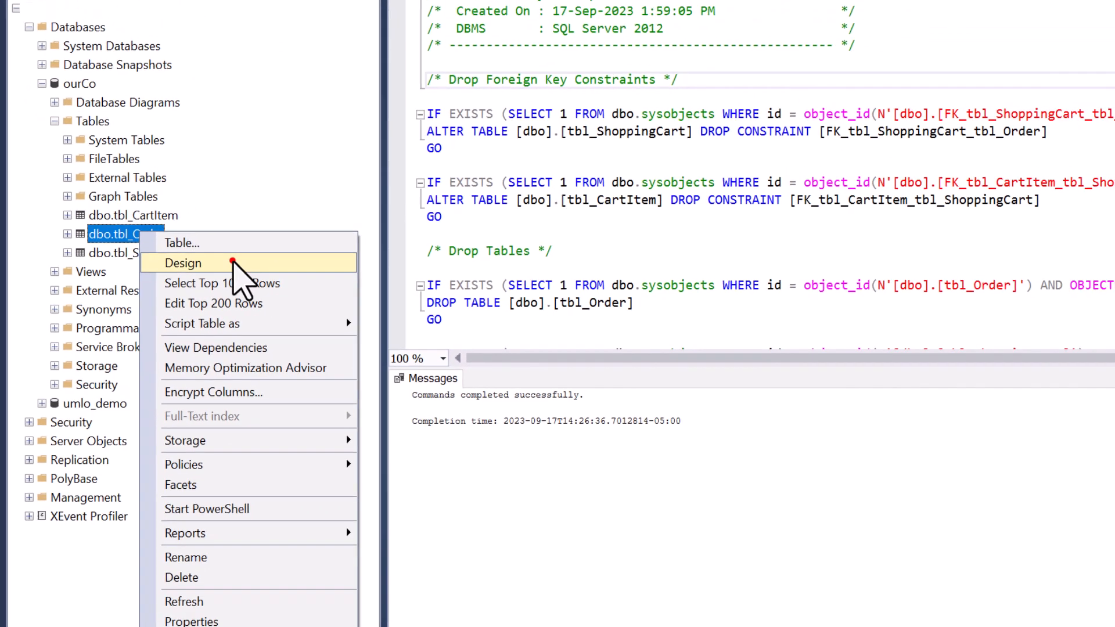
{"action": "left_click", "coordinate": [233, 262]}
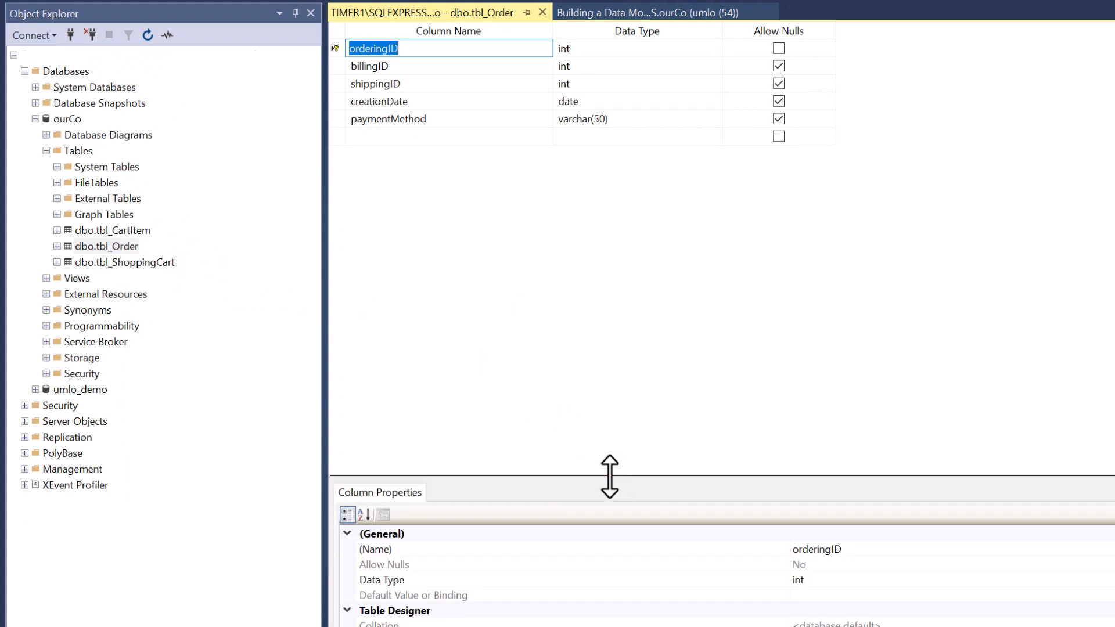
{"action": "left_click_drag", "start_coordinate": [608, 479], "coordinate": [601, 265]}
{"action": "left_click", "coordinate": [830, 460]}
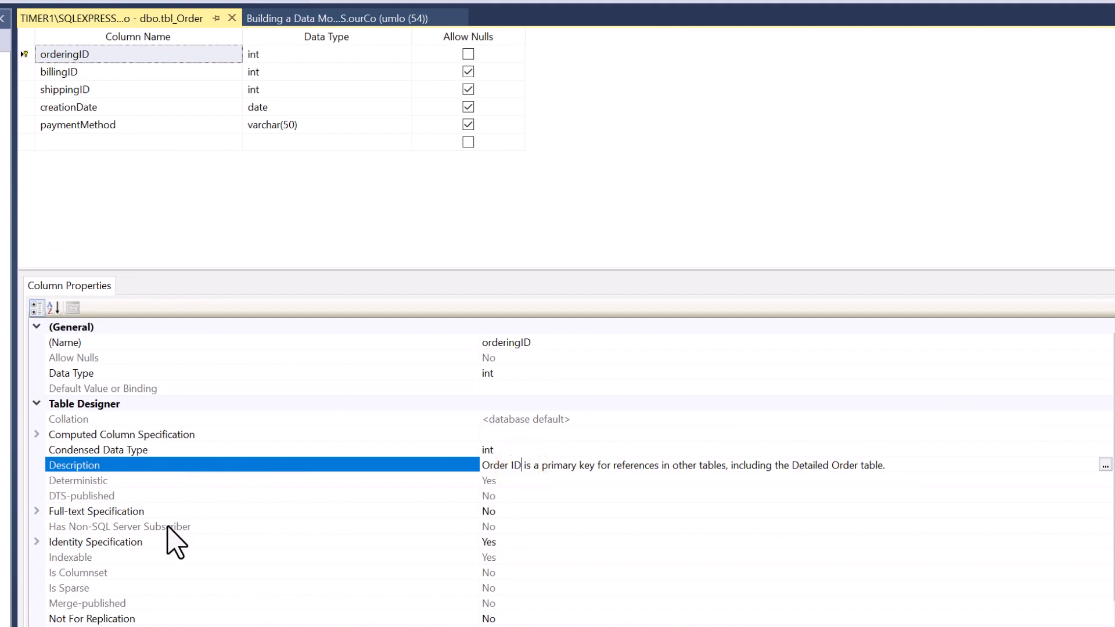
Expand orderingID's Identity Specification and check its Is Identity, Identity Increment and Identity Seed settings
{"action": "left_click", "coordinate": [209, 540]}
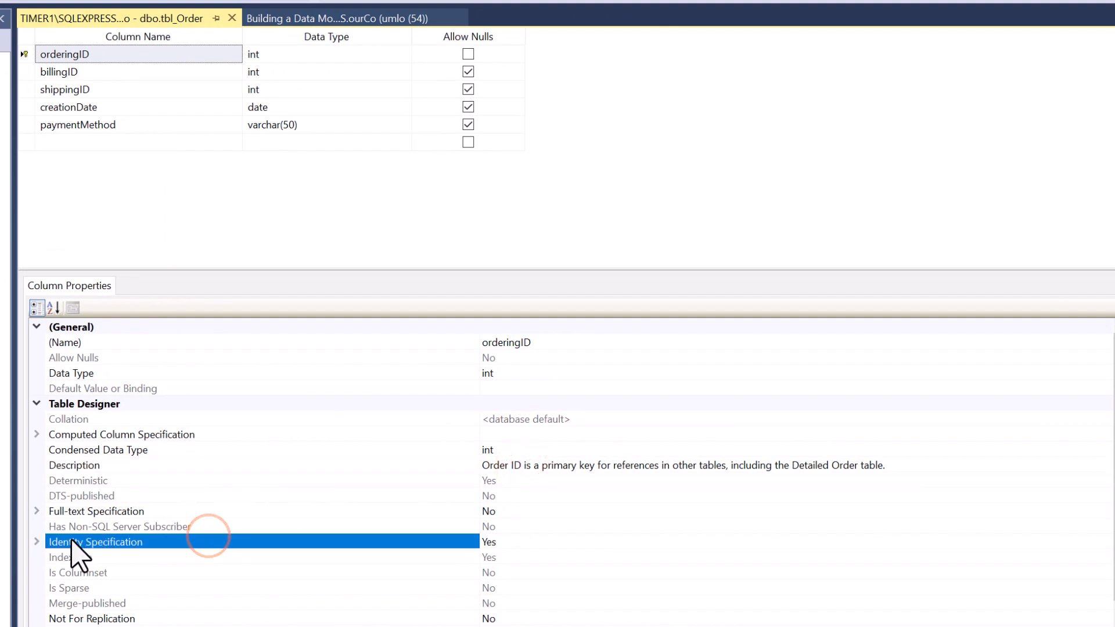
{"action": "left_click", "coordinate": [37, 542]}
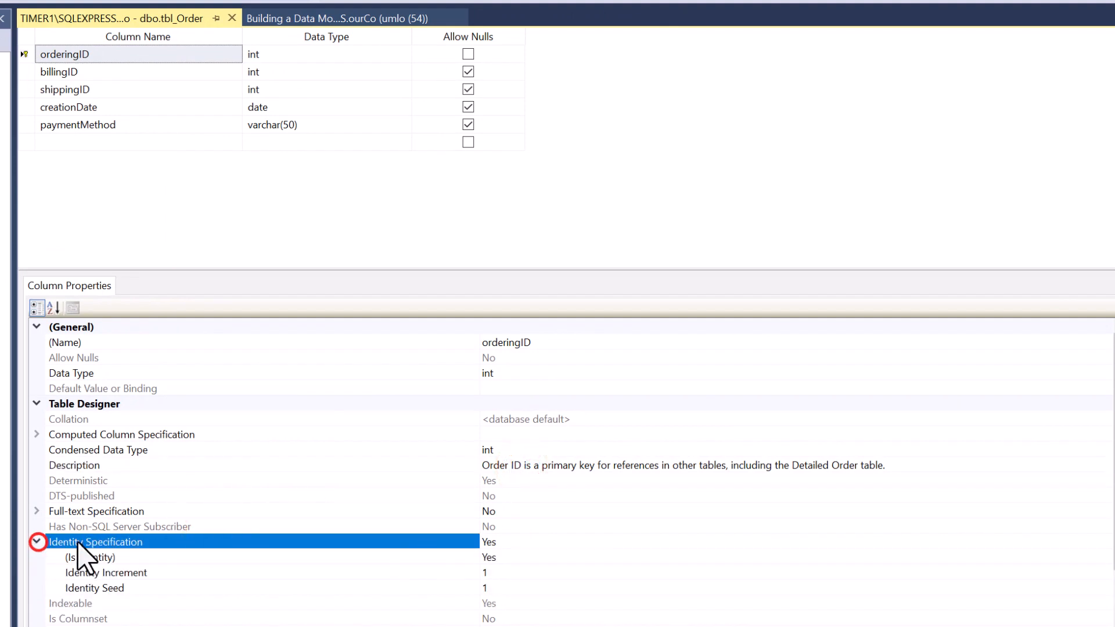
{"action": "left_click", "coordinate": [493, 558]}
{"action": "left_click", "coordinate": [493, 573]}
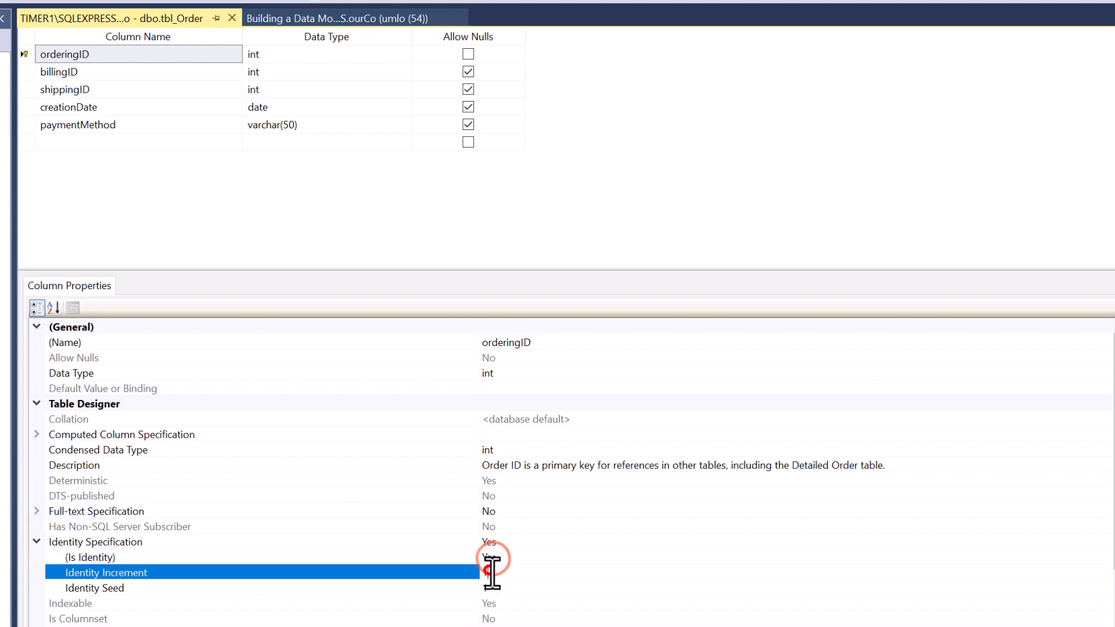
{"action": "left_click", "coordinate": [494, 588]}
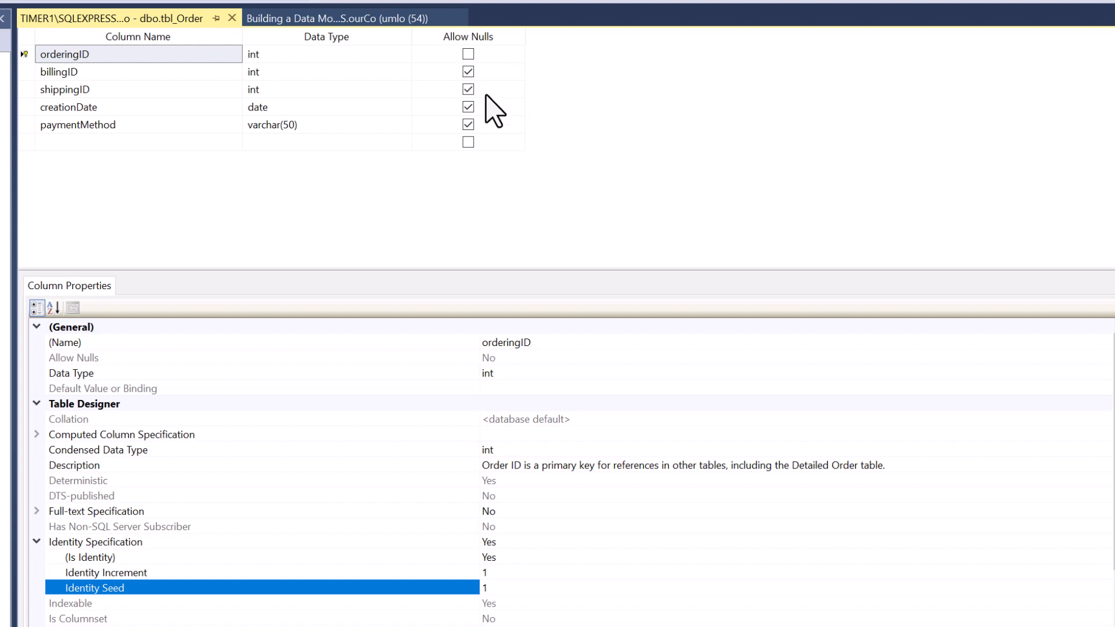
Review the properties and descriptions of the billingID, shippingID and creationDate columns in dbo.tbl_Order
{"action": "left_click", "coordinate": [145, 71]}
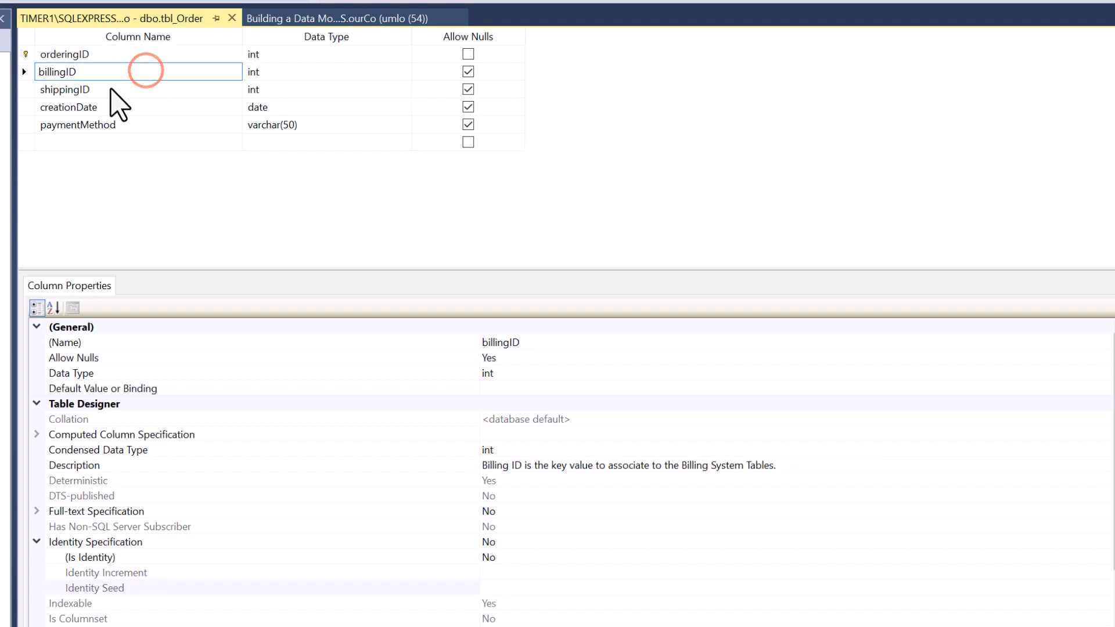
{"action": "left_click", "coordinate": [76, 89]}
{"action": "left_click", "coordinate": [67, 107]}
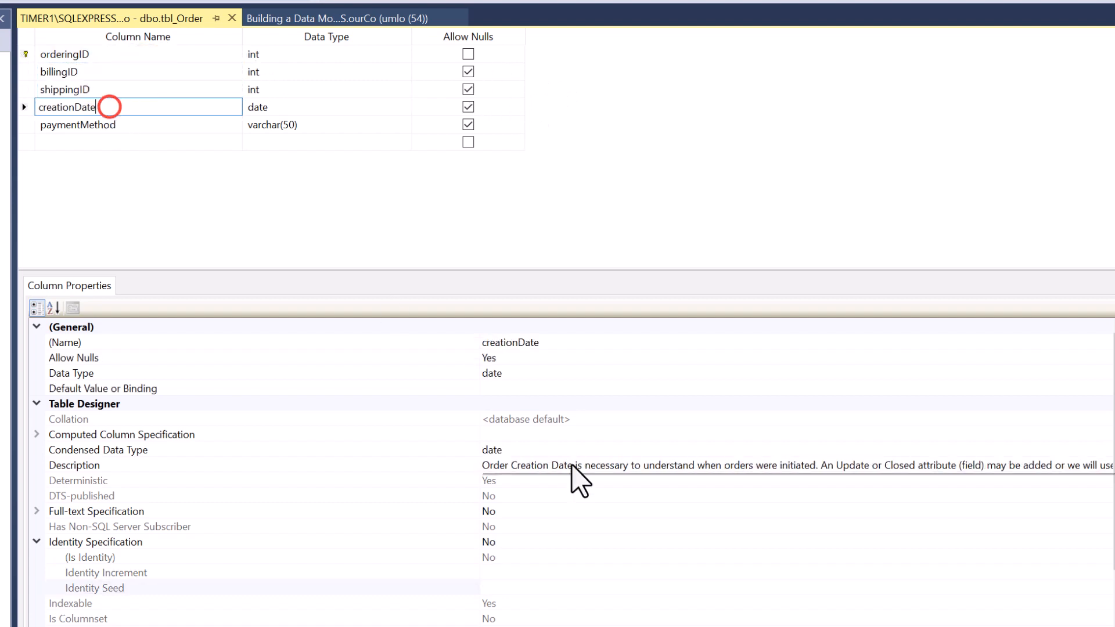
{"action": "left_click", "coordinate": [114, 89]}
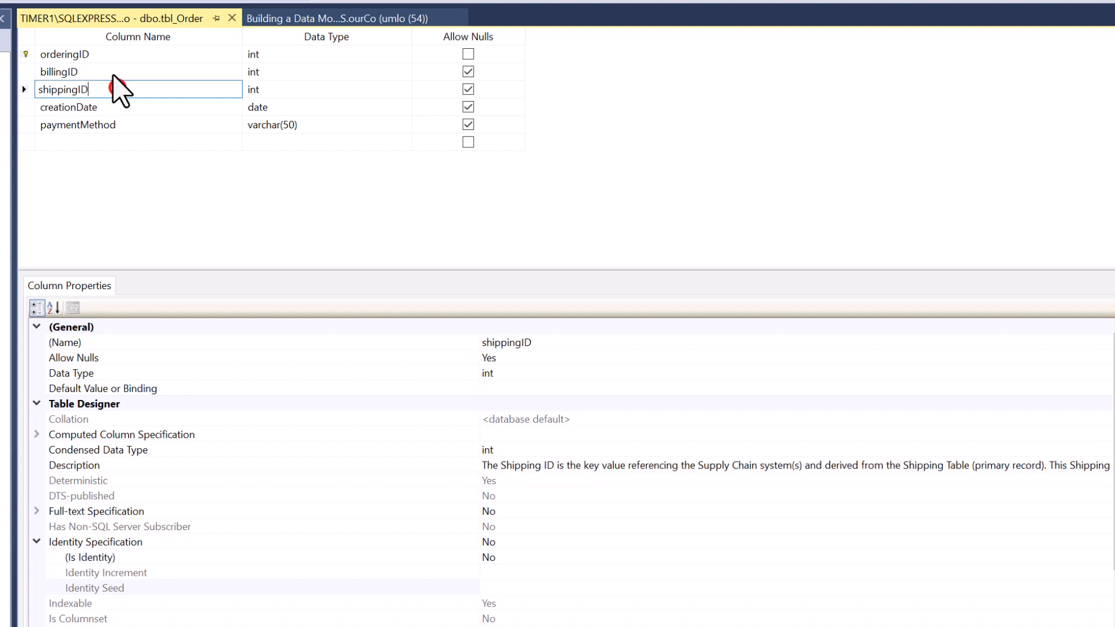
{"action": "left_click", "coordinate": [110, 72]}
{"action": "left_click", "coordinate": [109, 87]}
{"action": "left_click", "coordinate": [111, 106]}
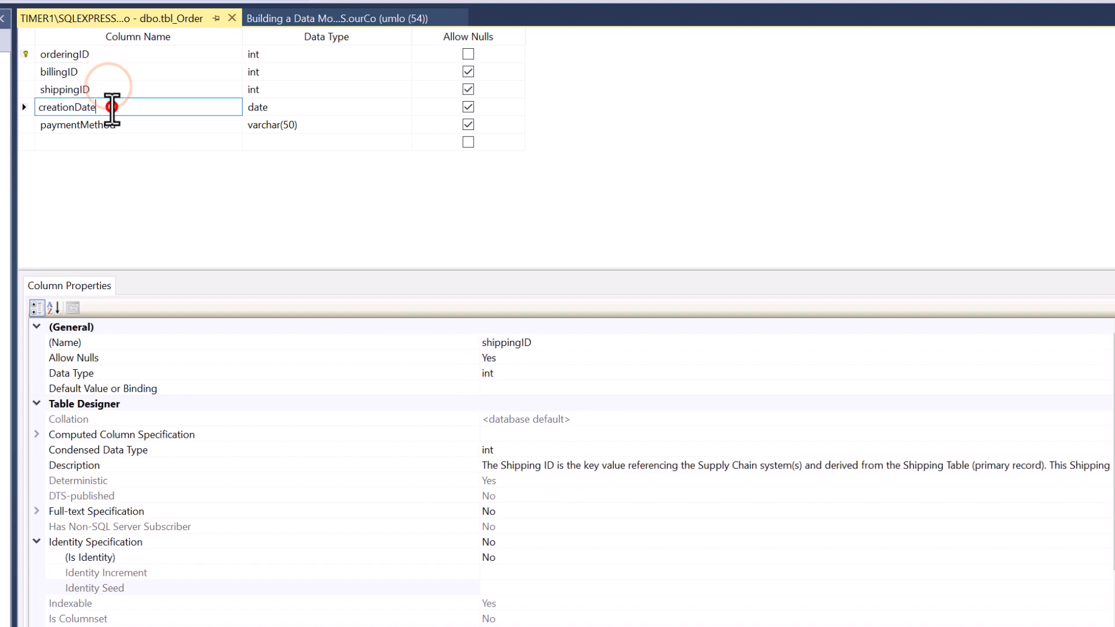
Review the properties and description of the paymentMethod column in dbo.tbl_Order
{"action": "left_click", "coordinate": [122, 124]}
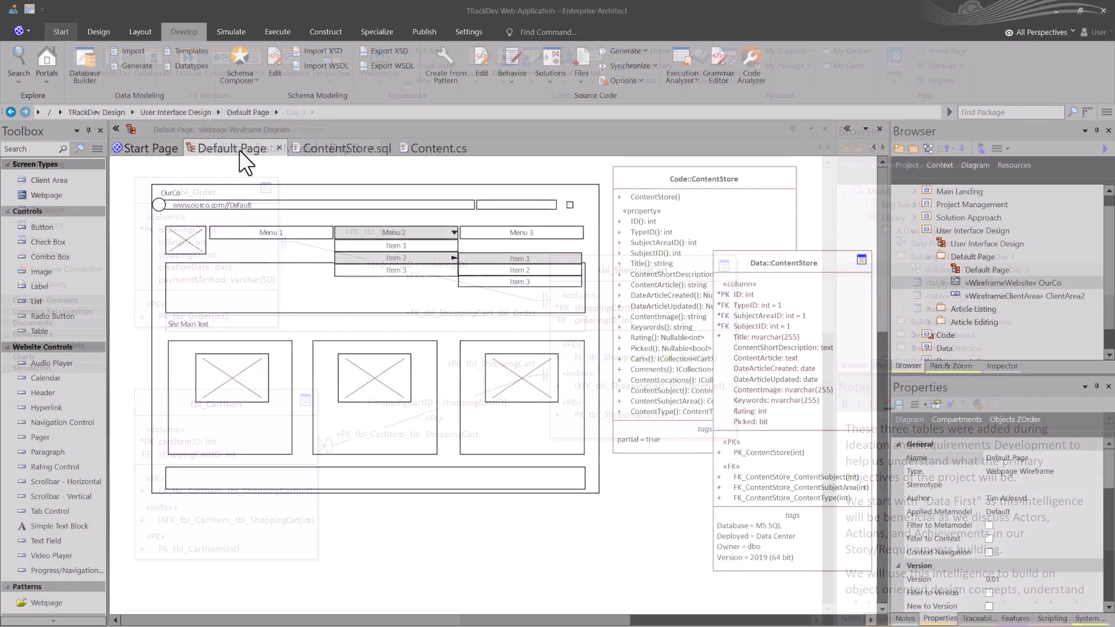
Switch to Enterprise Architect's TRackDev Web Application project and inspect the Default Page wireframe, ContentStore class and table, and the ContentStore.sql and Content.cs files
{"action": "left_click", "coordinate": [238, 149]}
{"action": "left_click", "coordinate": [501, 223]}
{"action": "left_click", "coordinate": [714, 184]}
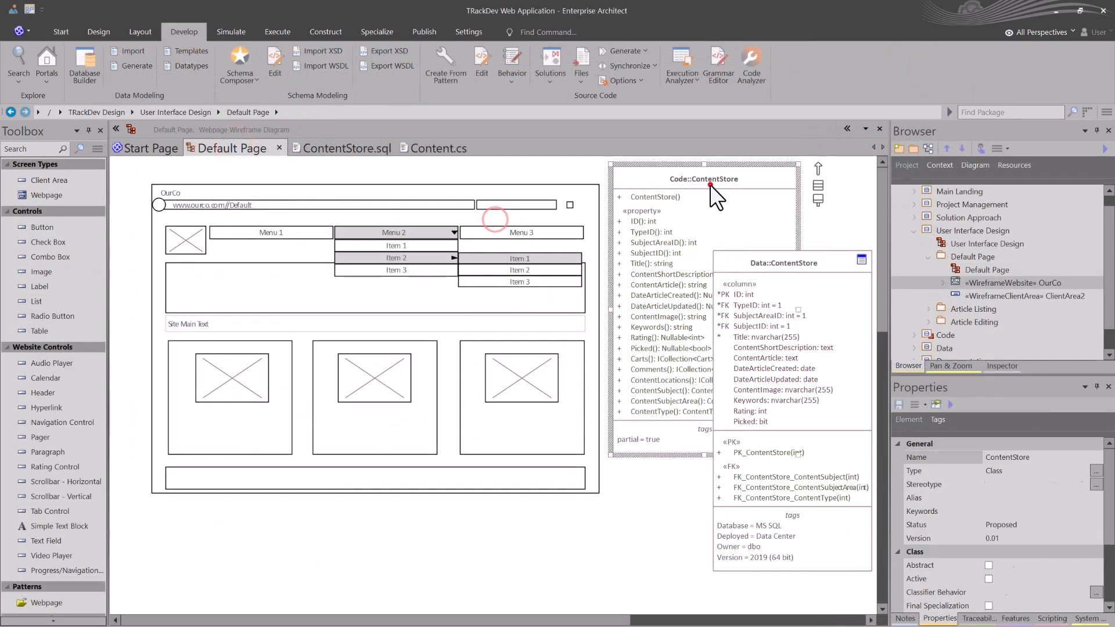
{"action": "left_click", "coordinate": [828, 272]}
{"action": "left_click", "coordinate": [360, 147]}
{"action": "left_click", "coordinate": [429, 148]}
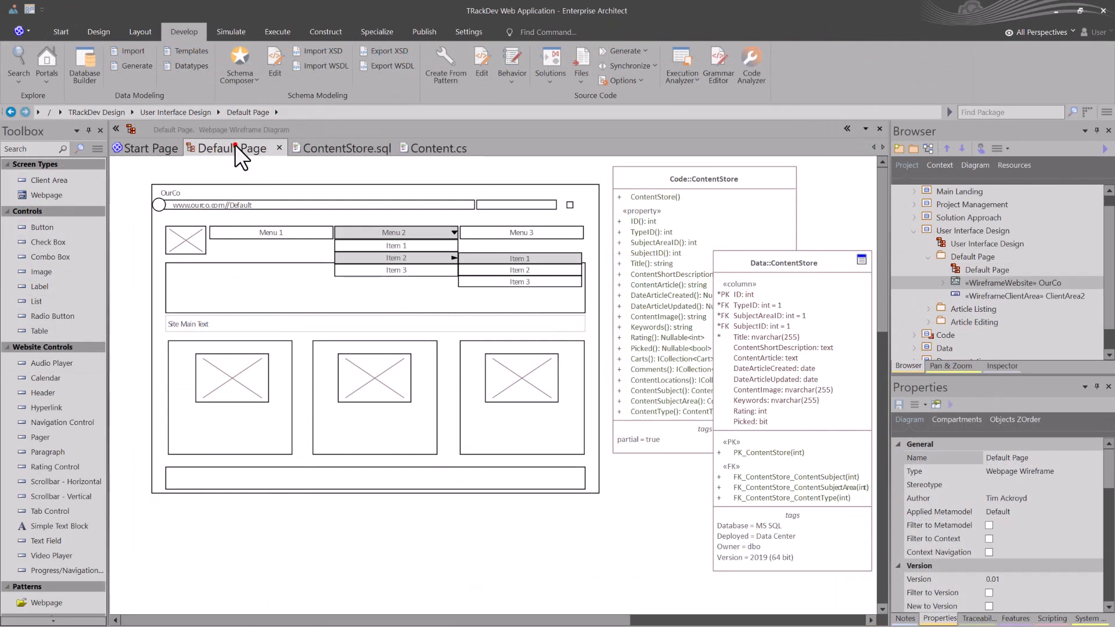
Return to the Default Page diagram and compare the OurCo webpage, code class and data table with the ContentStore.sql and Content.cs source
{"action": "left_click", "coordinate": [235, 145]}
{"action": "left_click", "coordinate": [495, 220]}
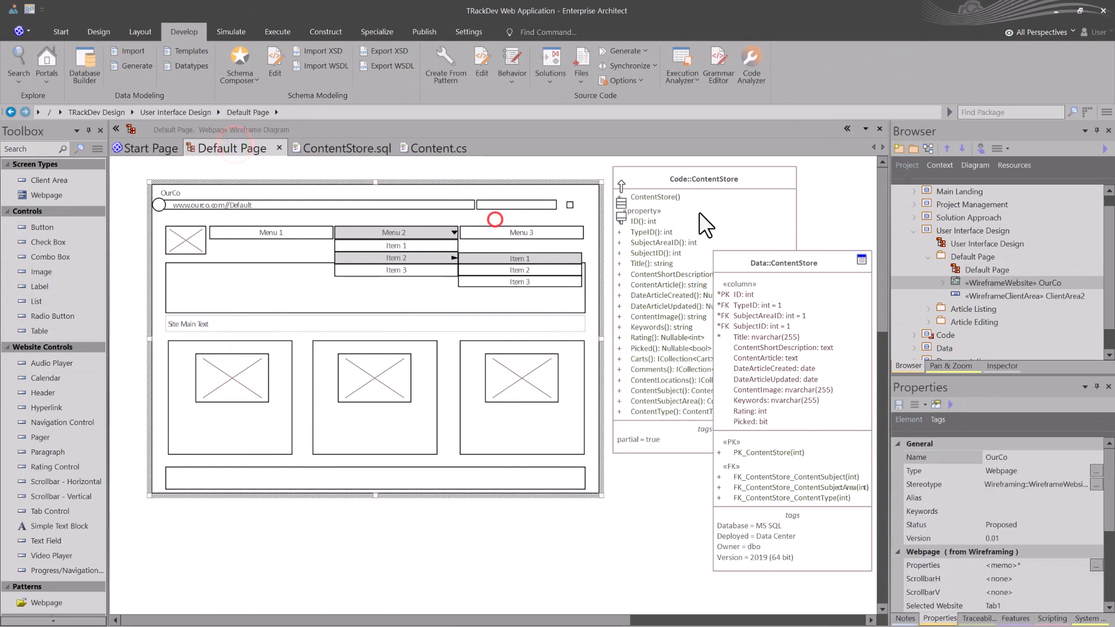
{"action": "left_click", "coordinate": [710, 183]}
{"action": "left_click", "coordinate": [827, 268]}
{"action": "left_click", "coordinate": [362, 147]}
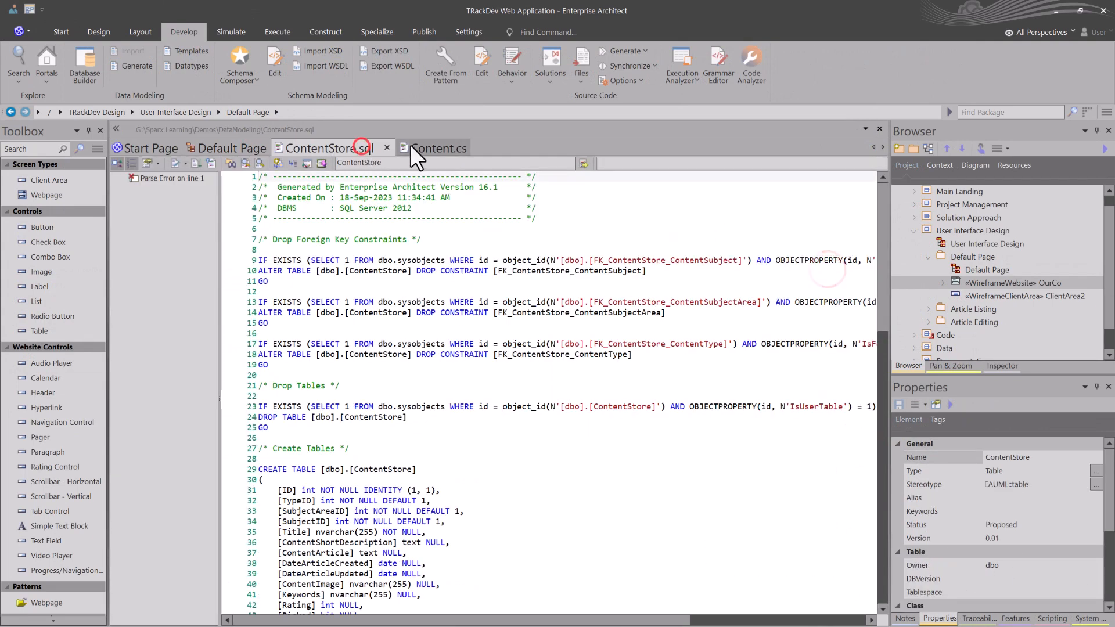
{"action": "left_click", "coordinate": [429, 148]}
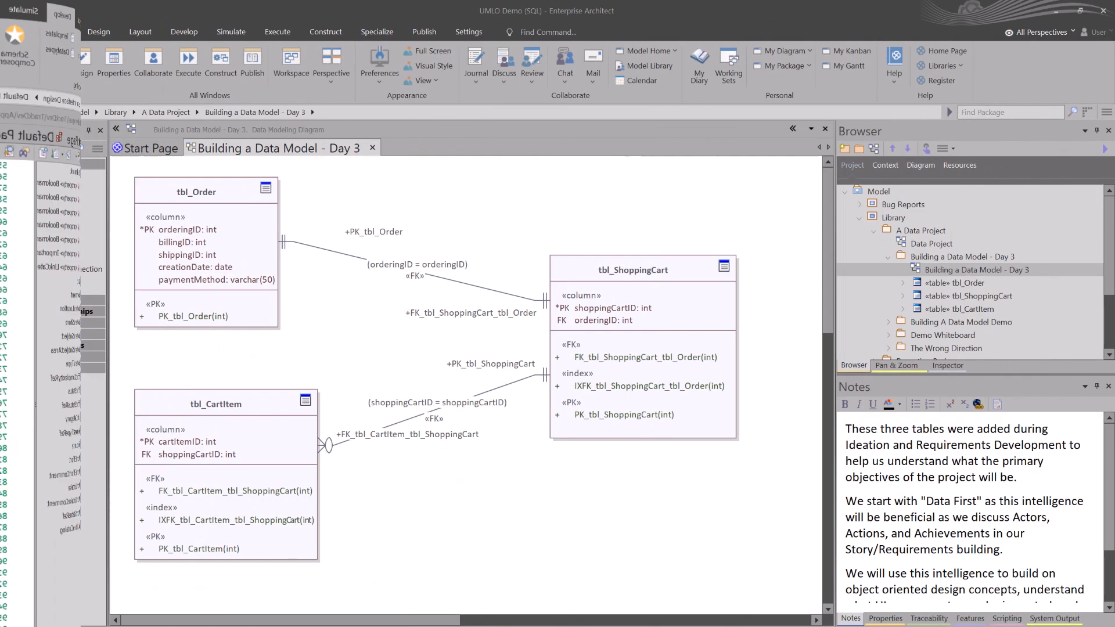